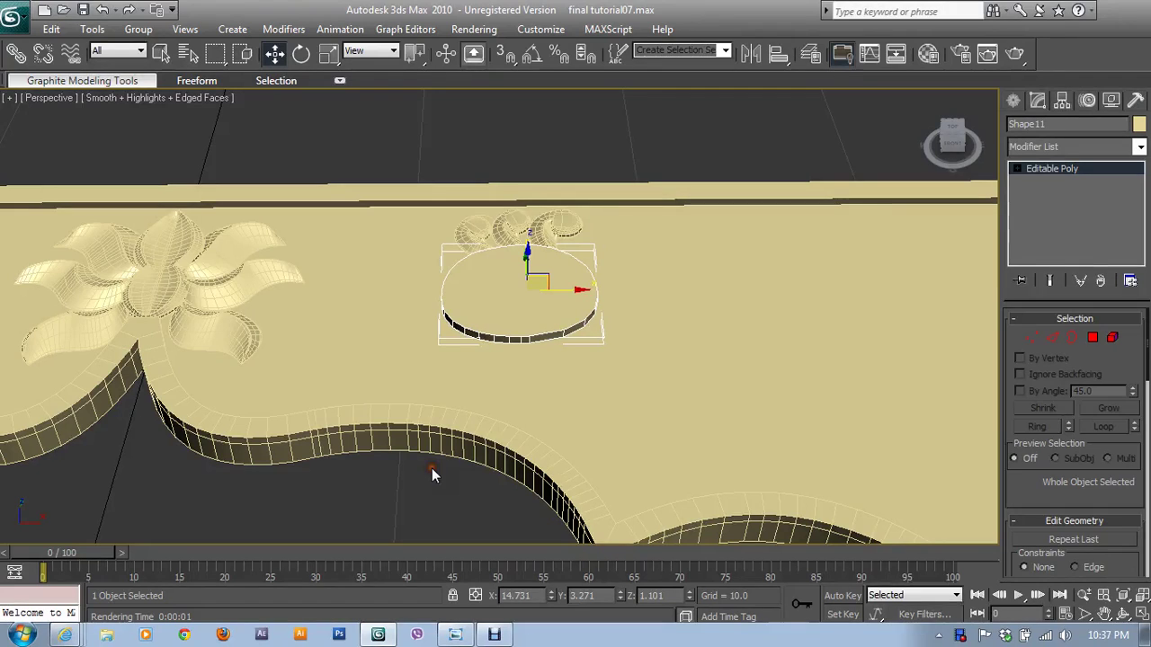
Convert the disc cylinder to an Editable Poly
middle_click_drag(686, 327, 631, 385, "alt")
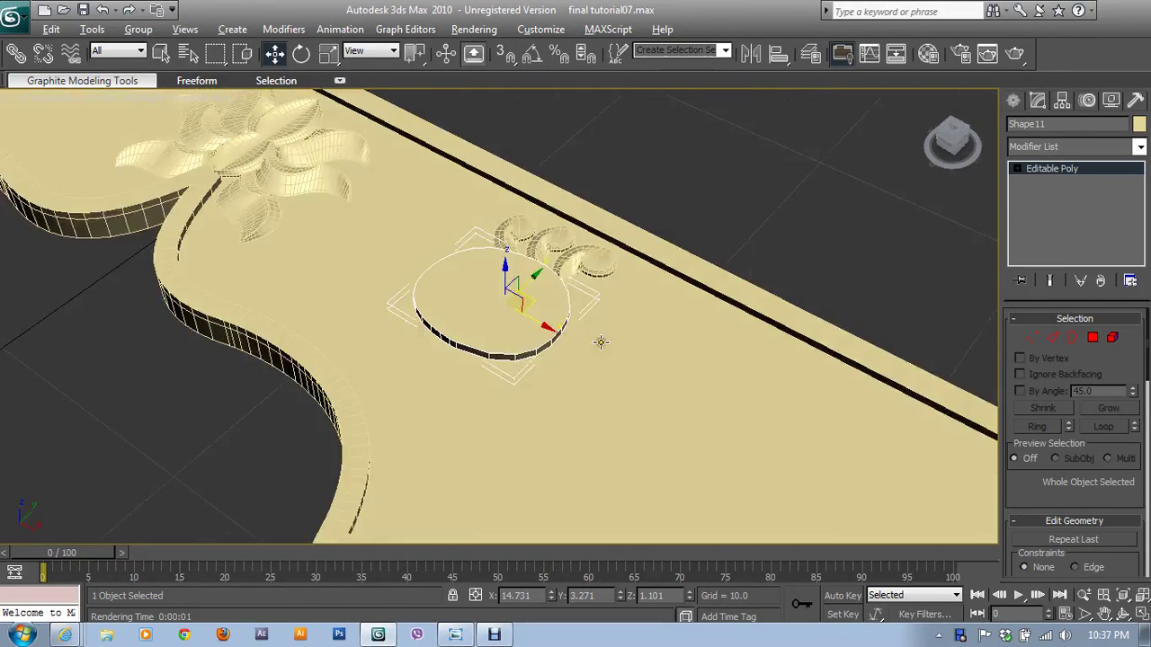
scroll(579, 359, "up", 2)
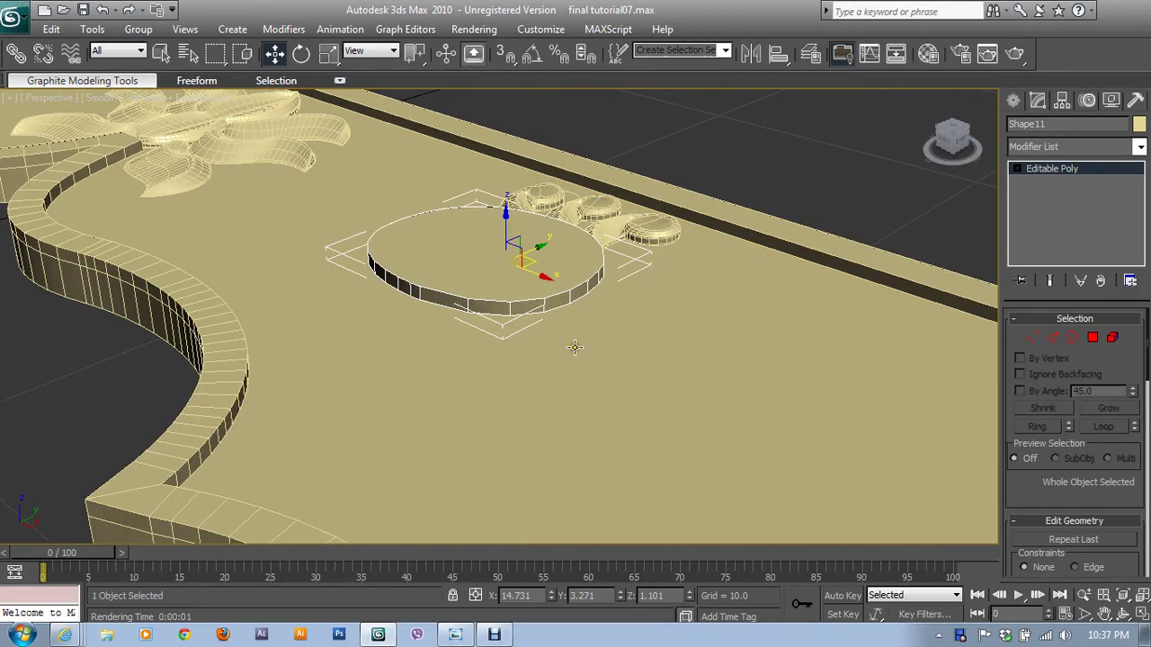
middle_click_drag(638, 436, 640, 378, "alt")
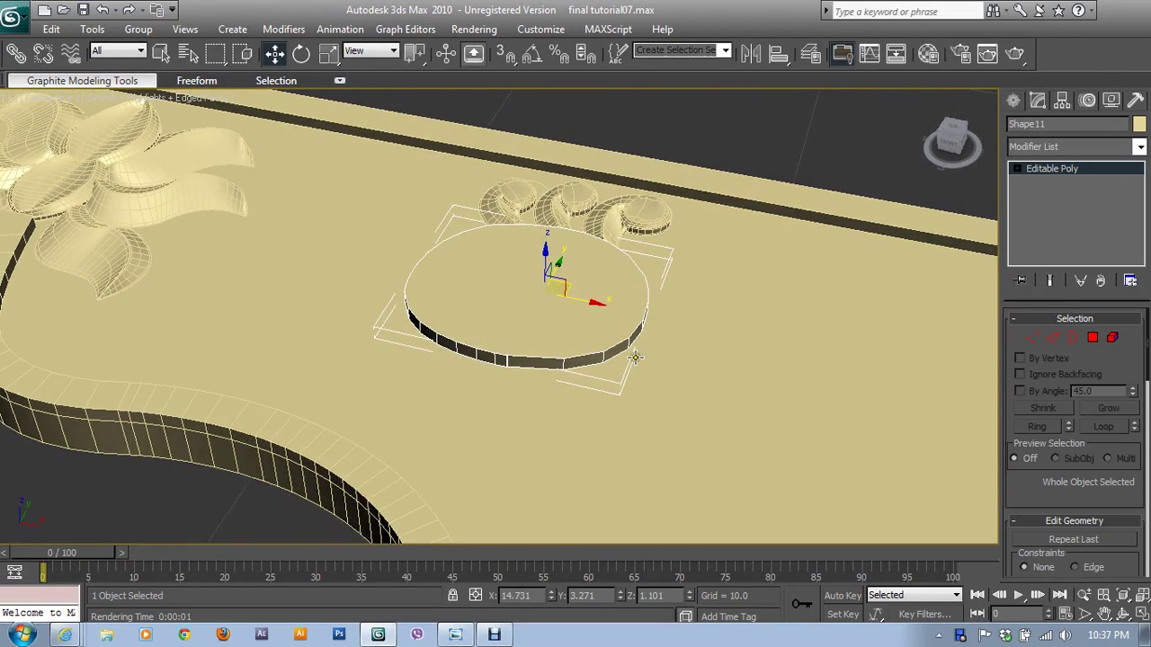
scroll(643, 359, "up", 3)
scroll(683, 353, "down", 2)
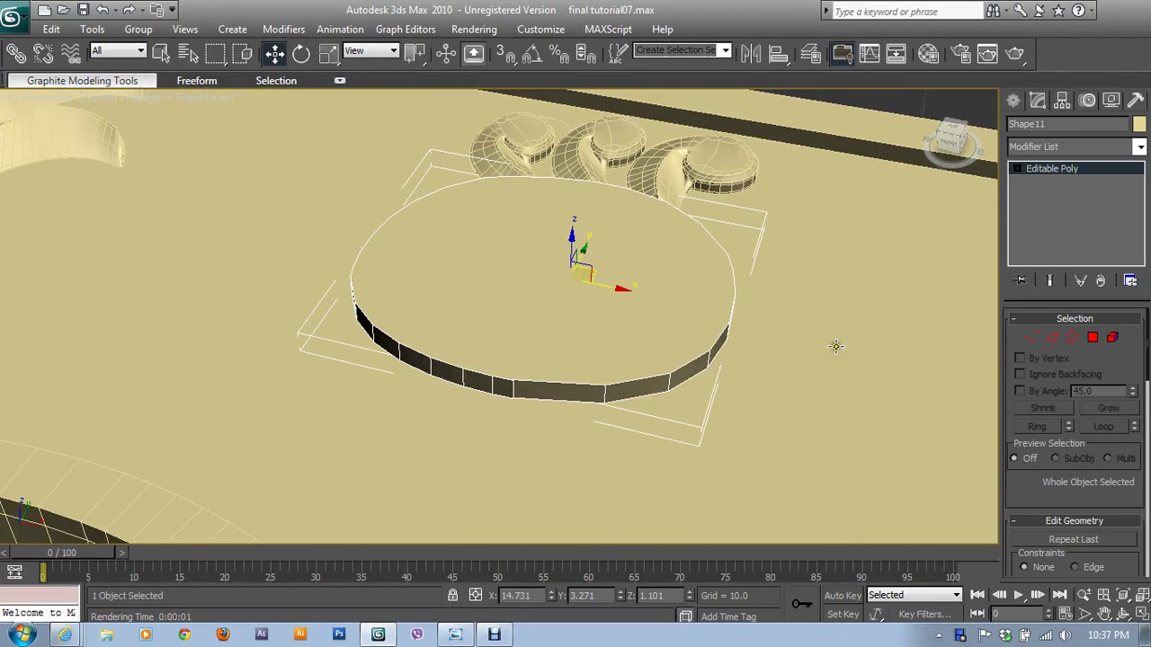
middle_click_drag(848, 340, 722, 386, "alt")
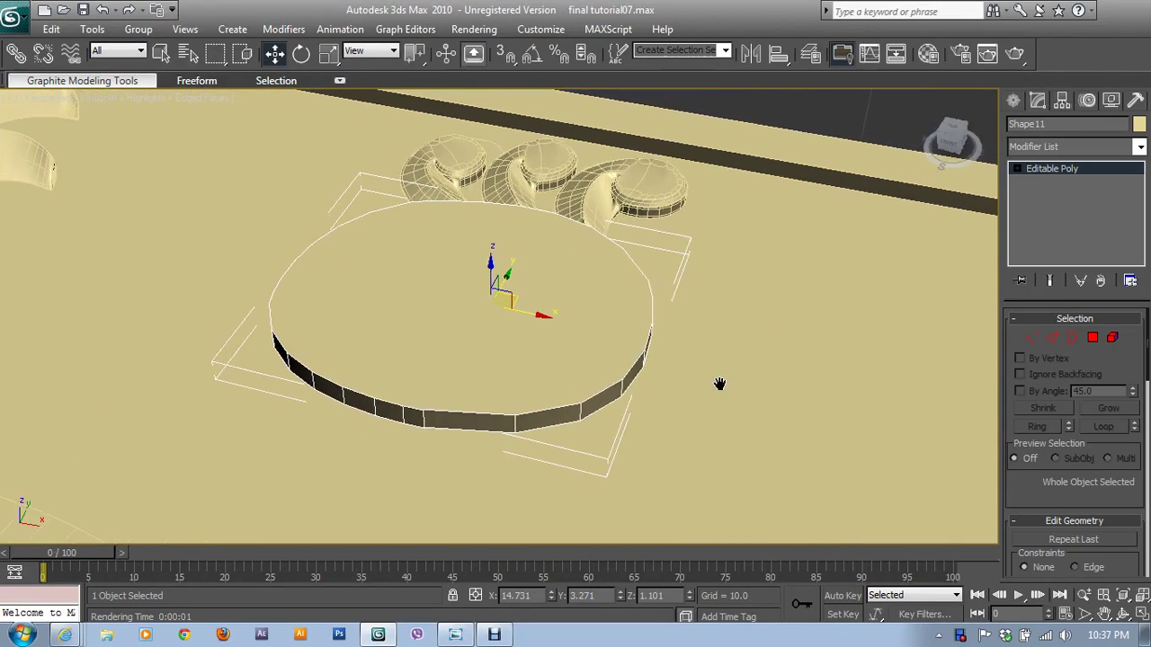
right_click(558, 336)
left_click(798, 507)
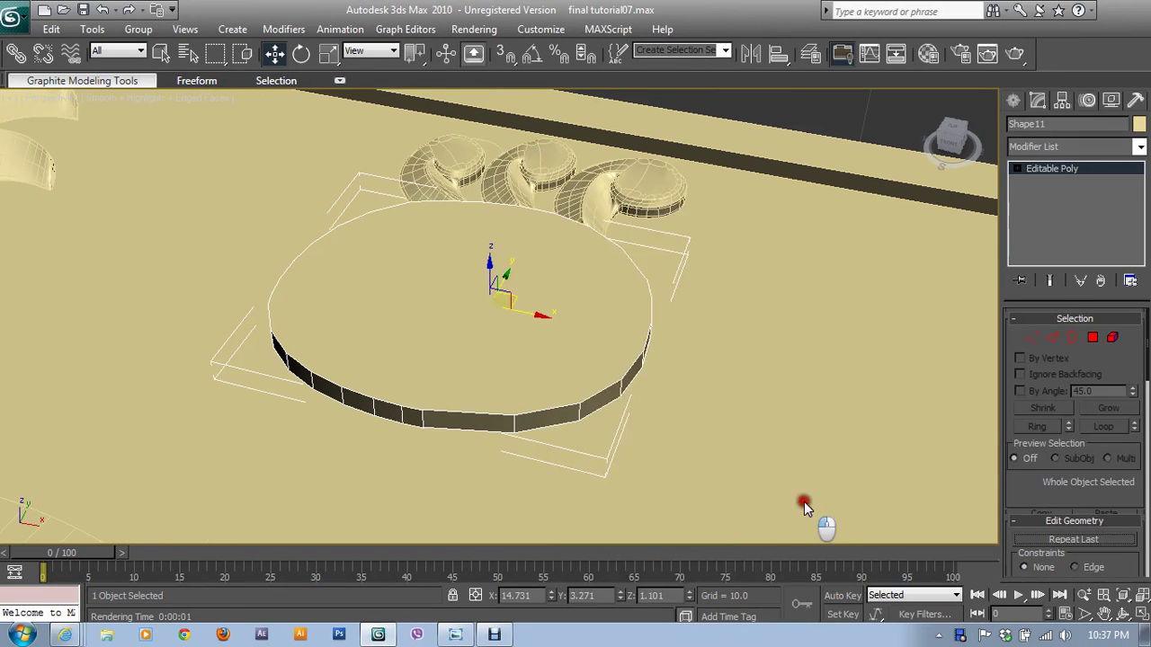
Inset the disc's top polygon by 0.02 for a thin rim border
left_click(1057, 340)
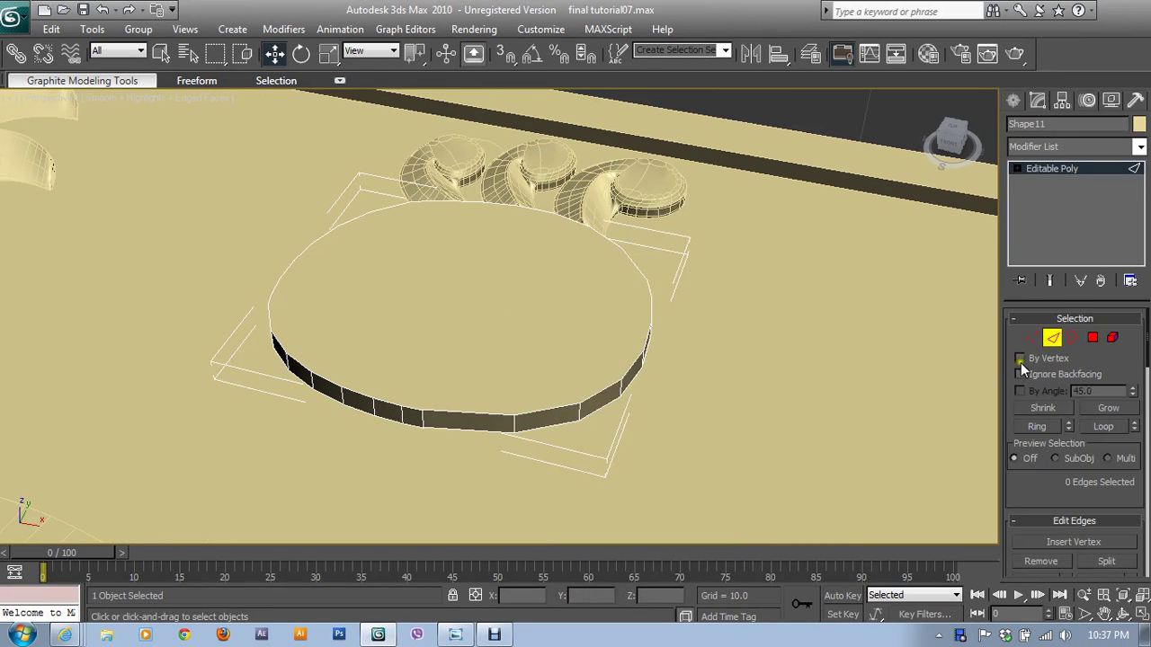
left_click(1070, 339)
left_click(485, 307)
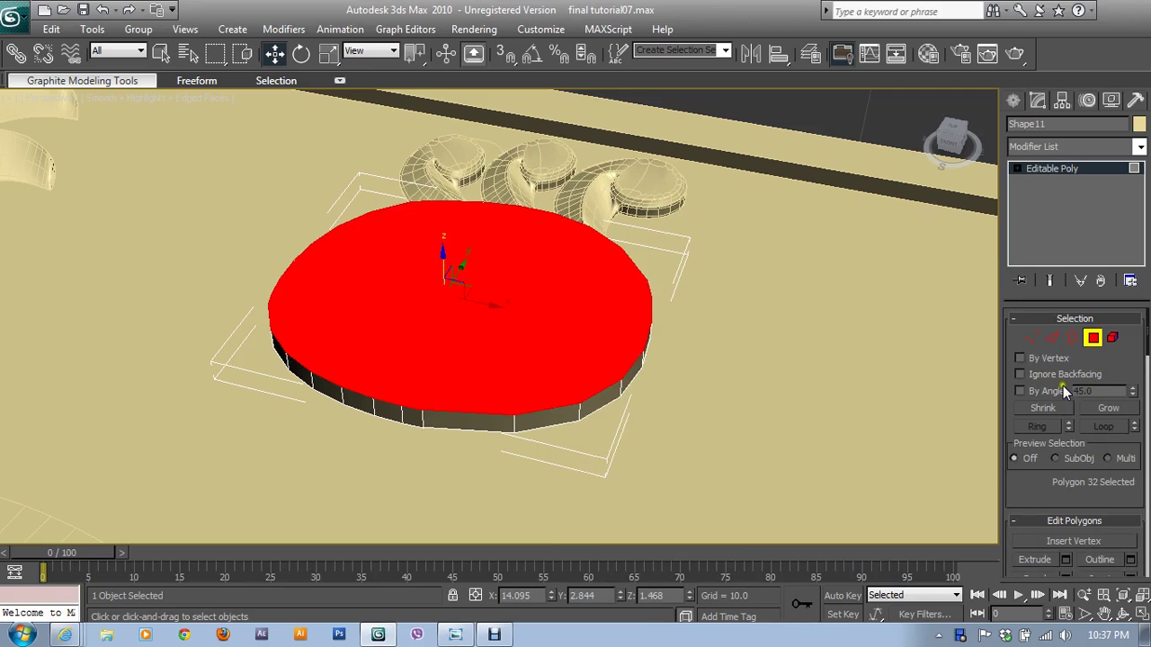
left_click(1054, 338)
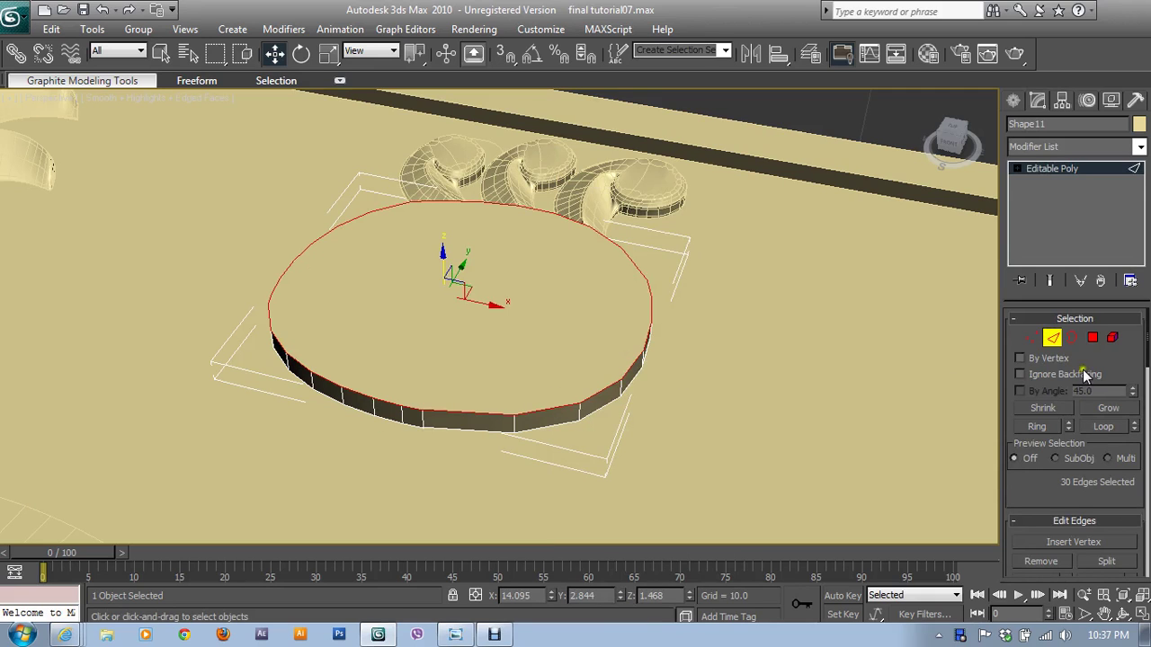
left_click(1092, 337)
left_click_drag(1082, 506, 1067, 433)
left_click(1130, 508)
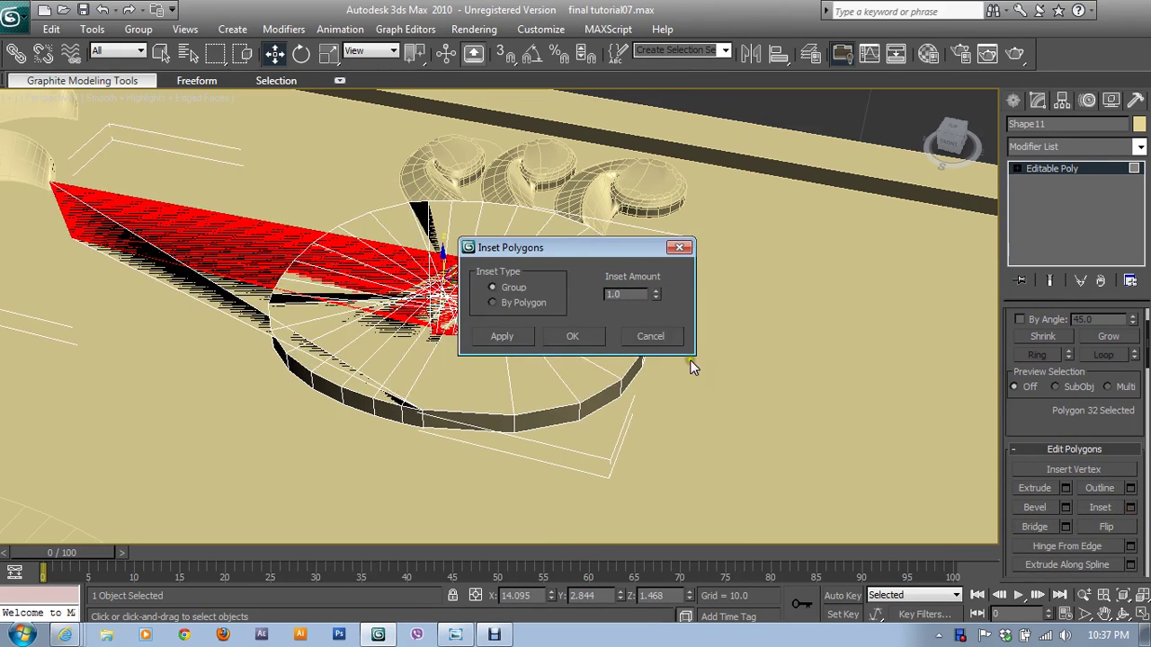
left_click_drag(658, 297, 702, 377)
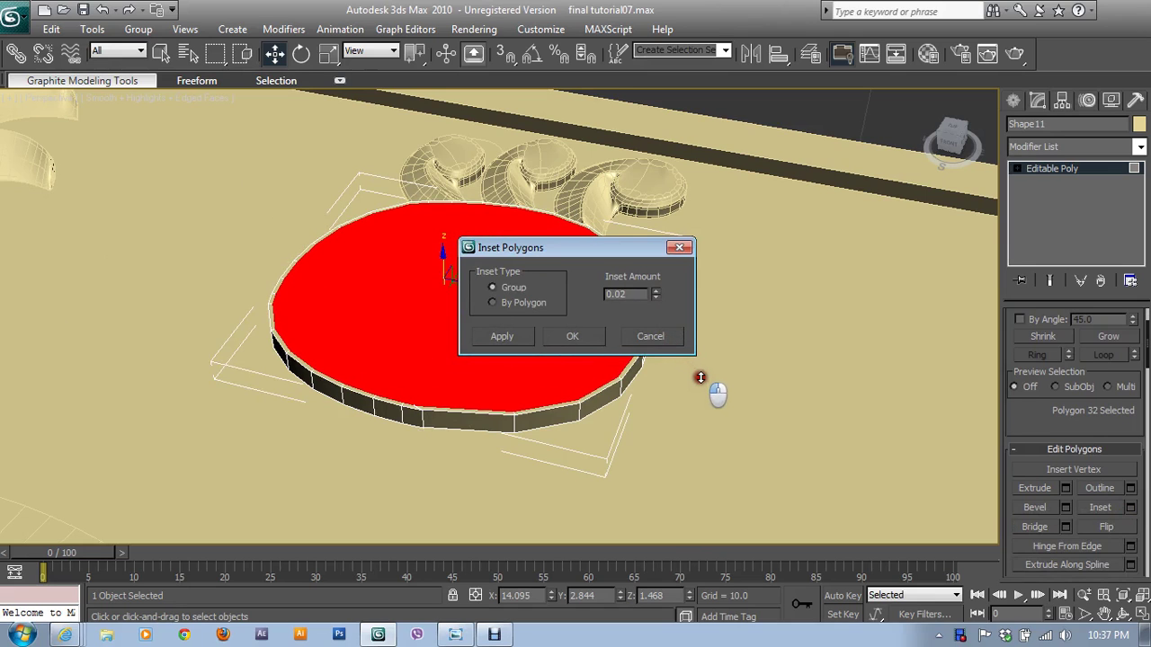
left_click(652, 338)
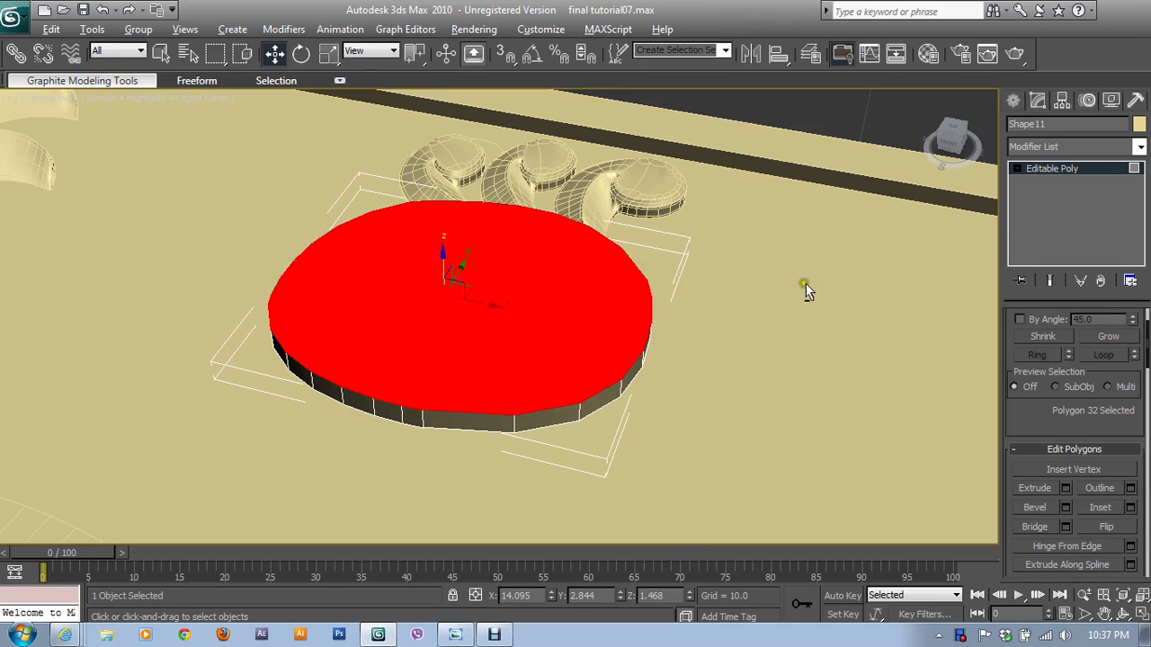
Switch to Vertex level and maximize and zoom into the Top viewport
left_click(1017, 169)
left_click(1047, 182)
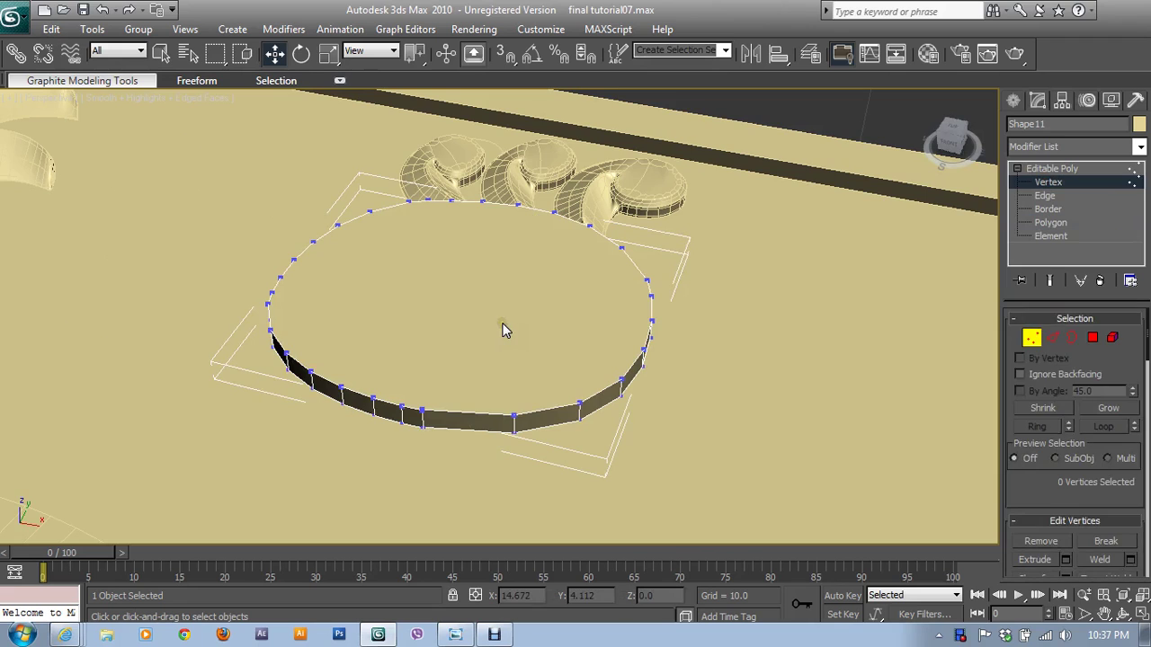
key("alt+w")
left_click(373, 263)
key("alt+w")
scroll(473, 359, "up", 3)
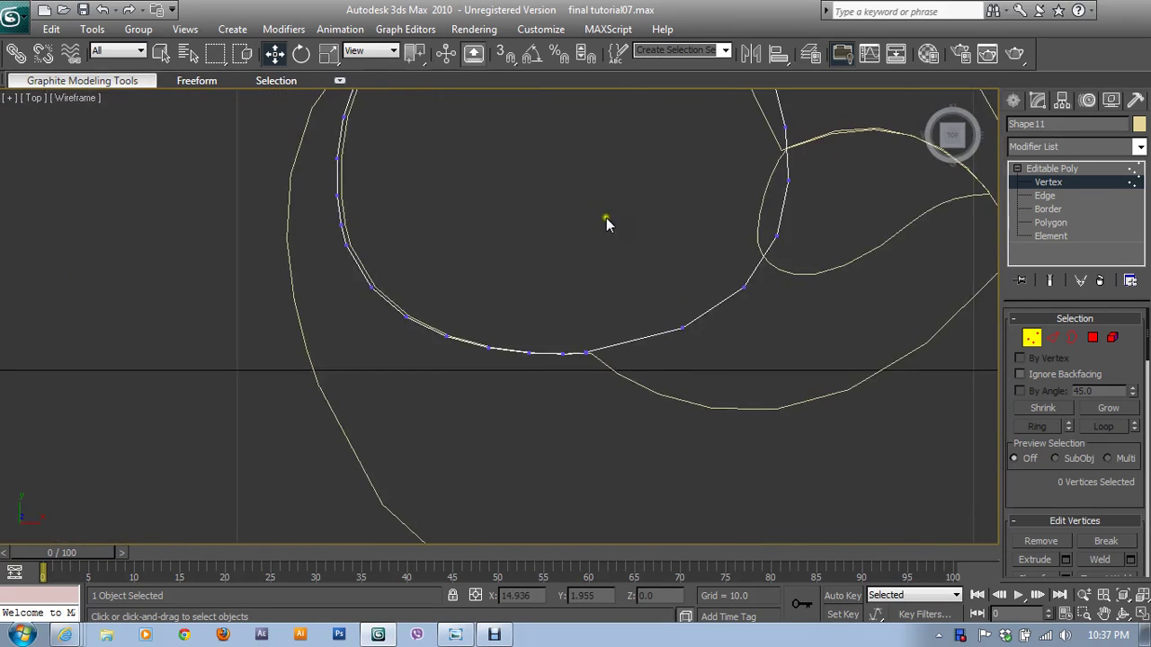
scroll(542, 313, "up", 3)
scroll(557, 301, "up", 2)
scroll(566, 303, "up", 2)
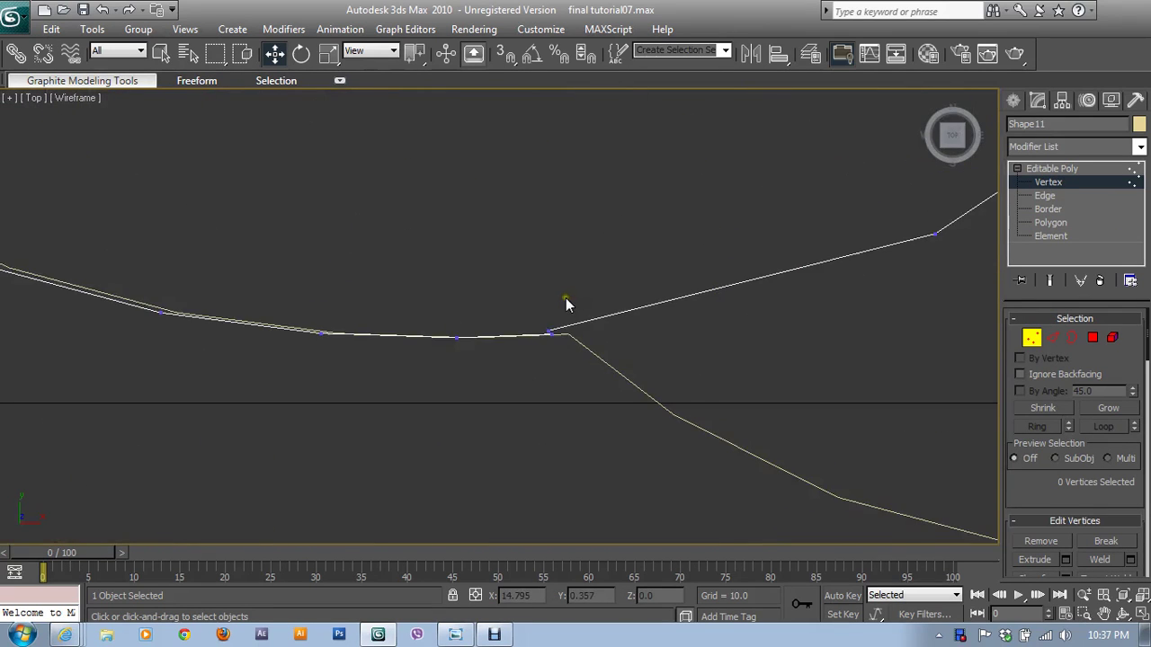
scroll(565, 303, "up", 2)
Slide the two lower-curve vertices right along X, then restore the maximized Perspective view
left_click_drag(571, 311, 613, 346)
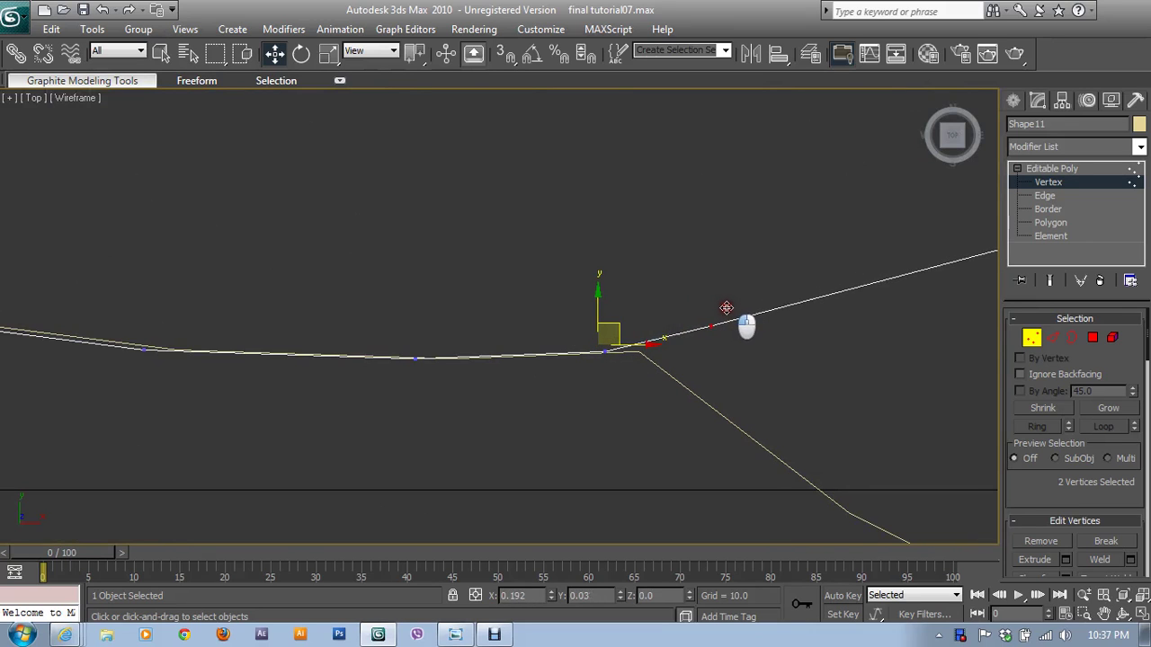
left_click_drag(711, 308, 820, 293)
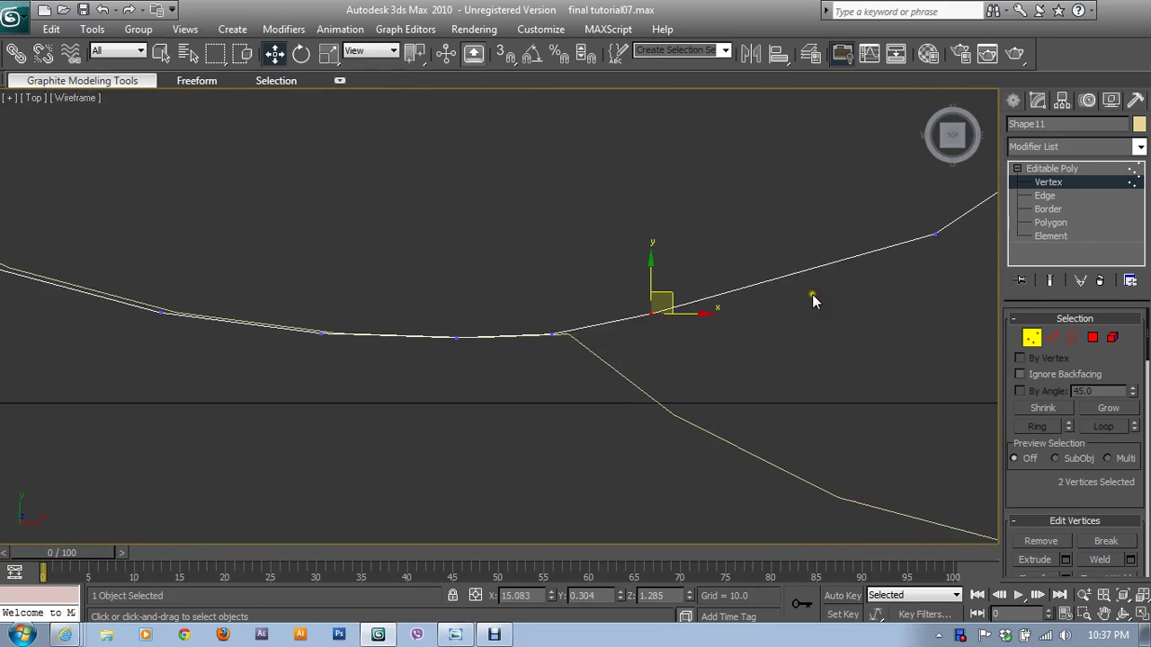
middle_click_drag(812, 298, 645, 405)
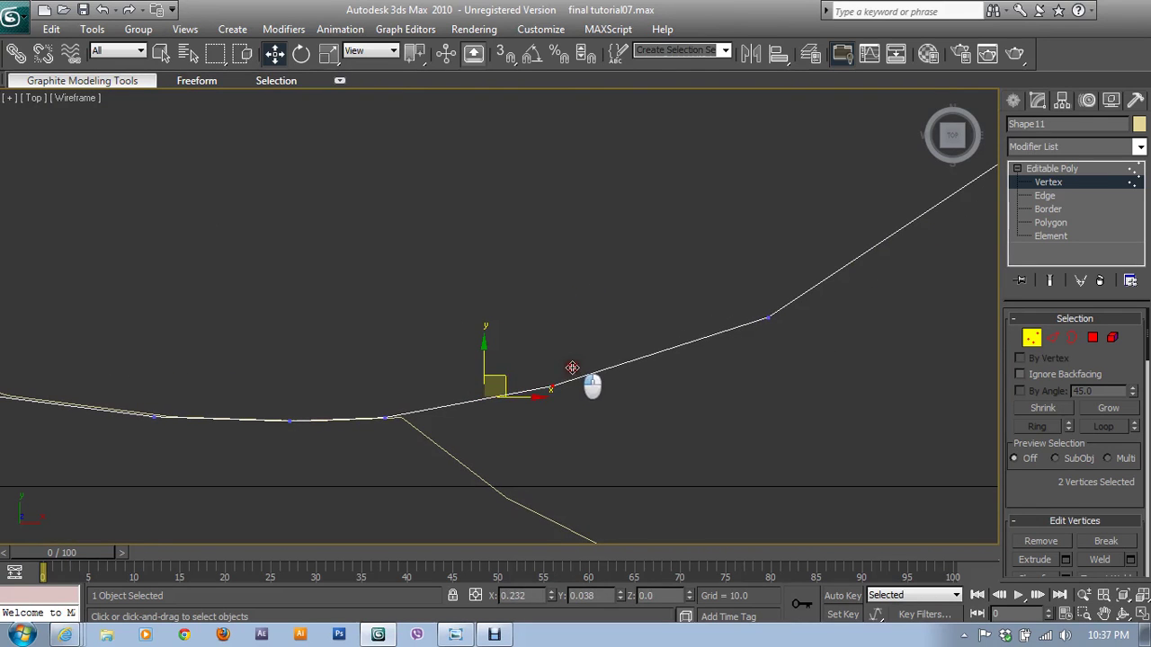
scroll(570, 367, "down", 3)
scroll(584, 351, "down", 2)
middle_click_drag(624, 303, 651, 474)
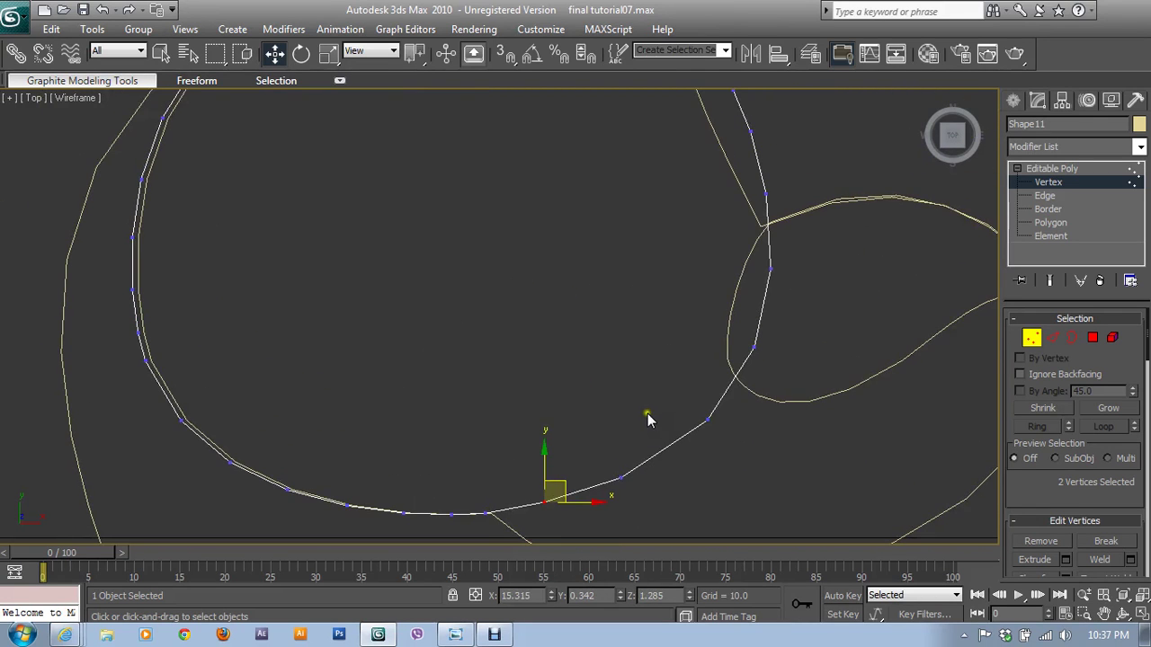
key("alt+w")
right_click(761, 456)
key("alt+w")
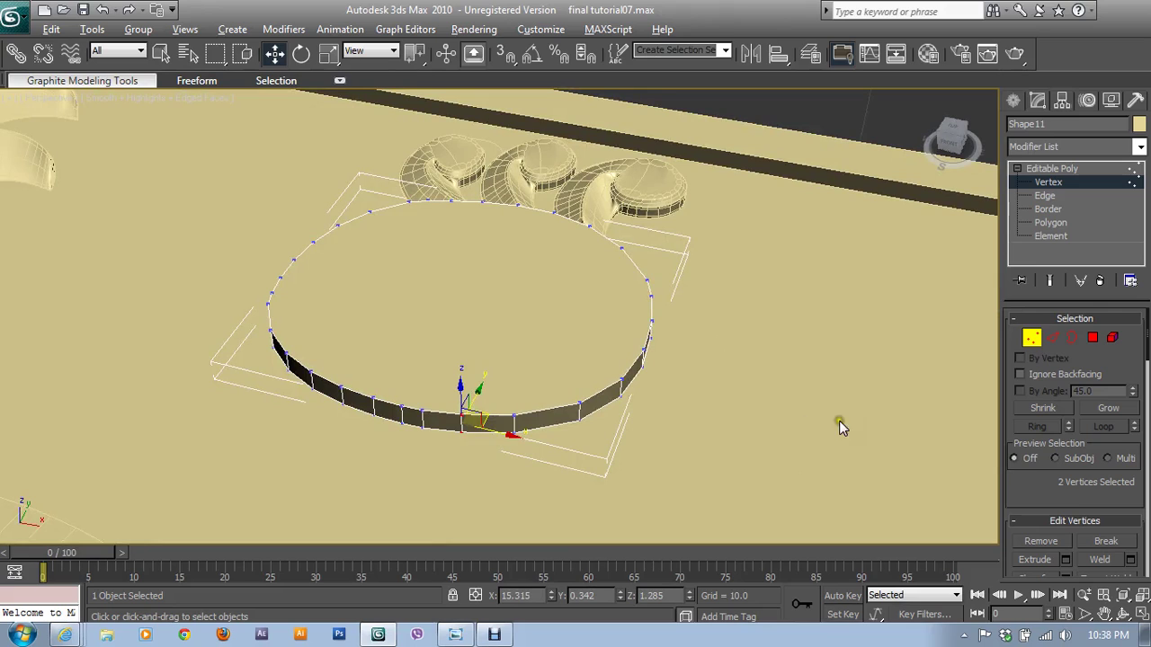
Inset the disc's top polygon by 0.12, creating a wider border ring
left_click(1092, 337)
left_click(565, 340)
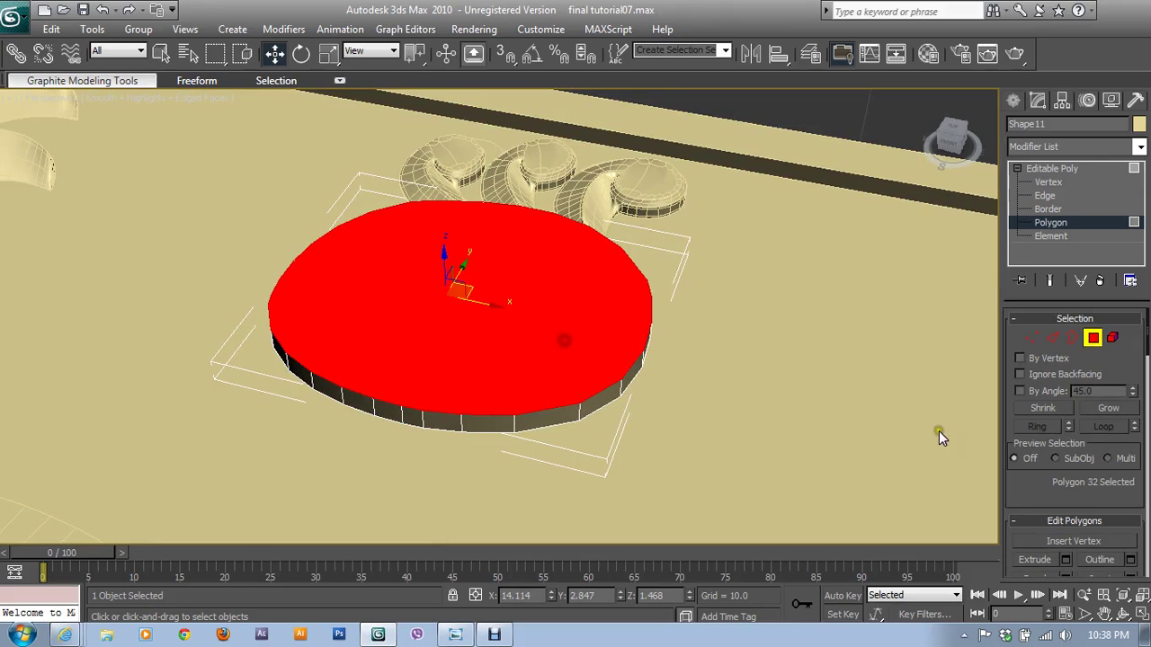
left_click_drag(1052, 486, 1066, 383)
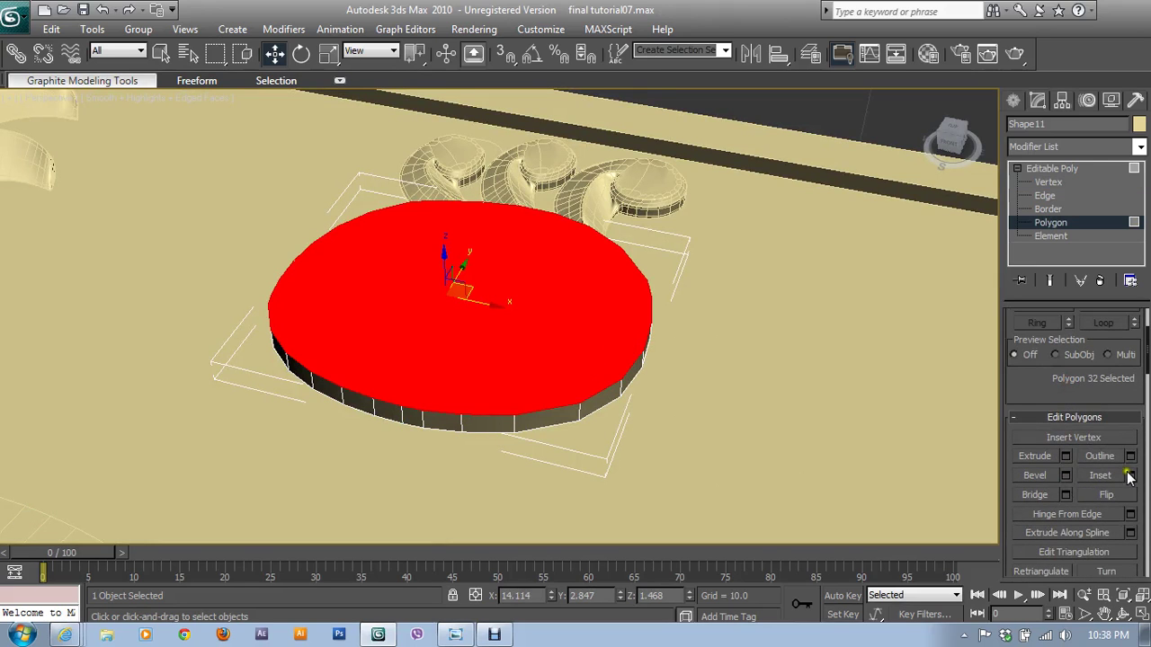
left_click(1129, 475)
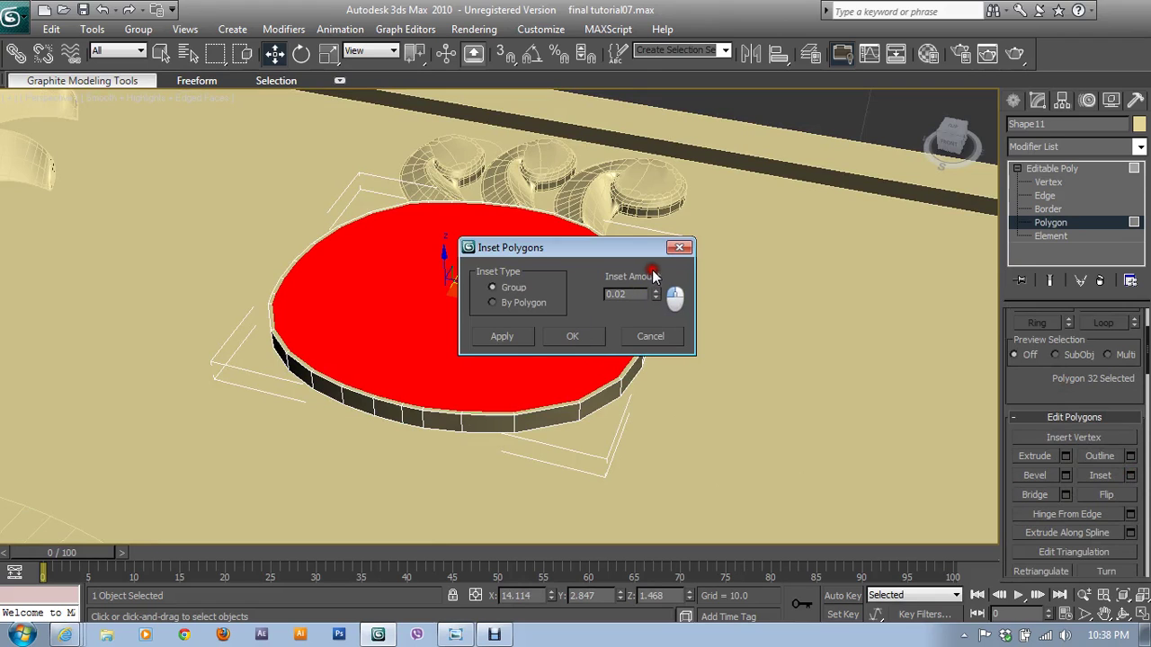
left_click_drag(655, 294, 657, 278)
left_click(589, 343)
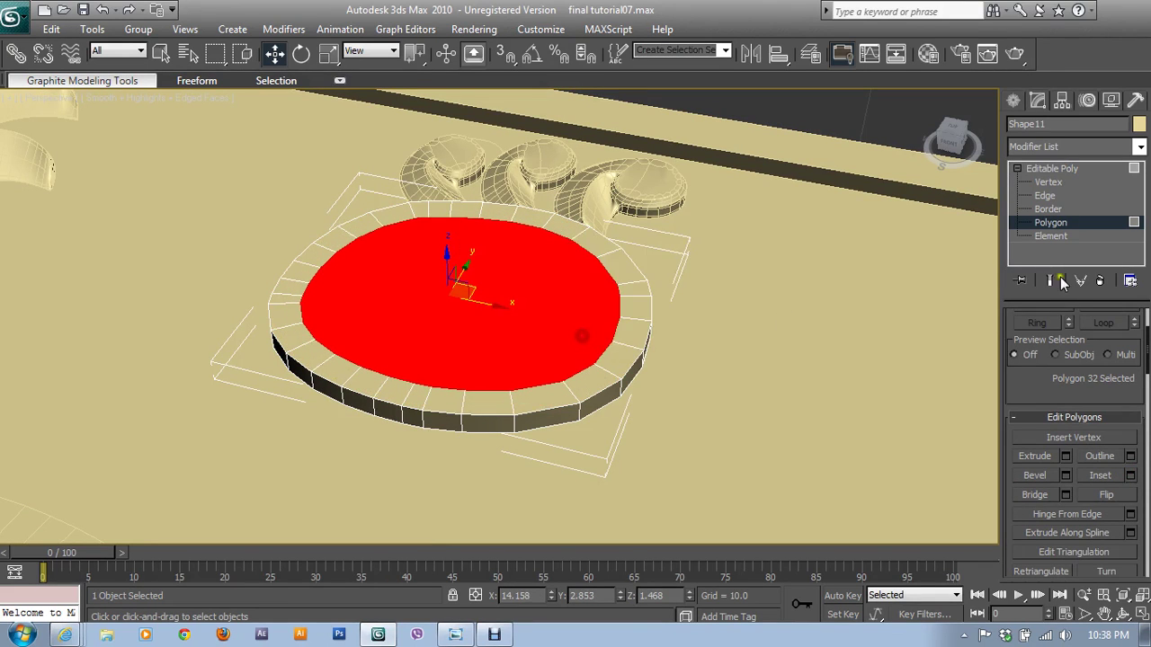
left_click(1047, 182)
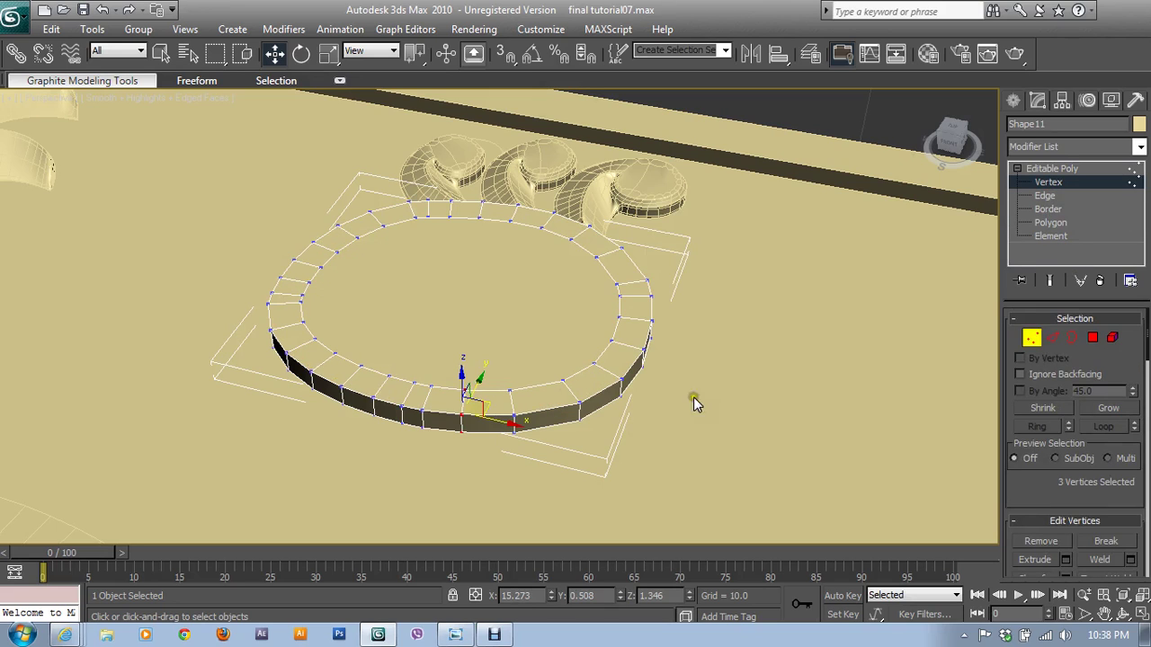
Loop-select the outer top rim edges, convert to vertices, and lower them slightly in Z
left_click(1051, 339)
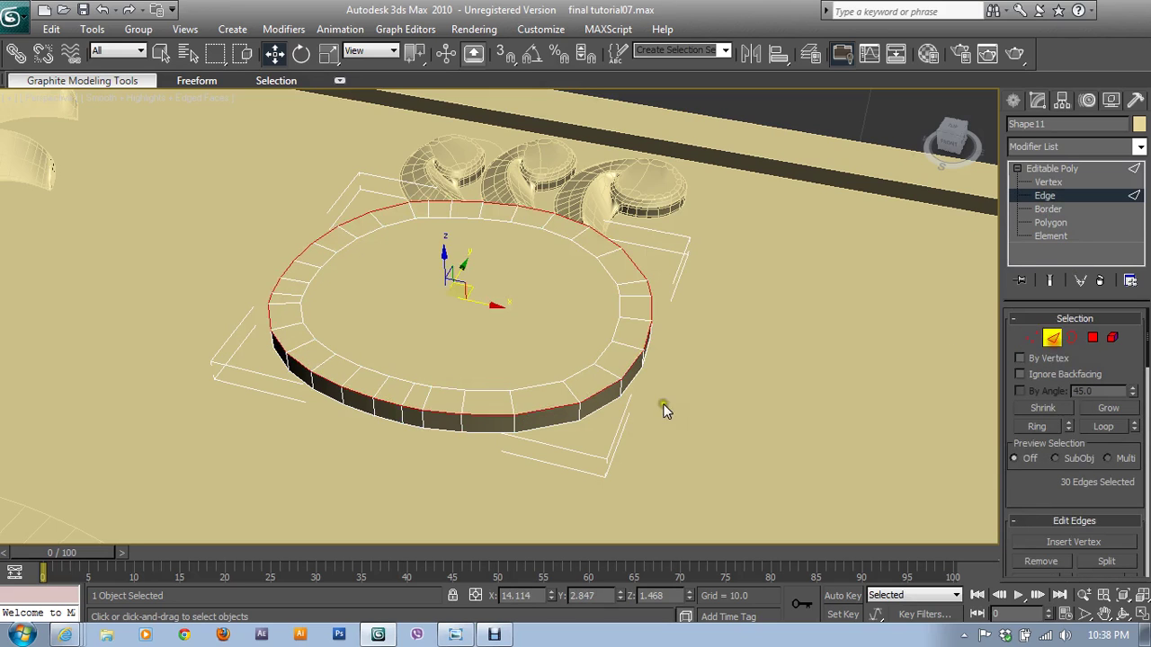
left_click(631, 366)
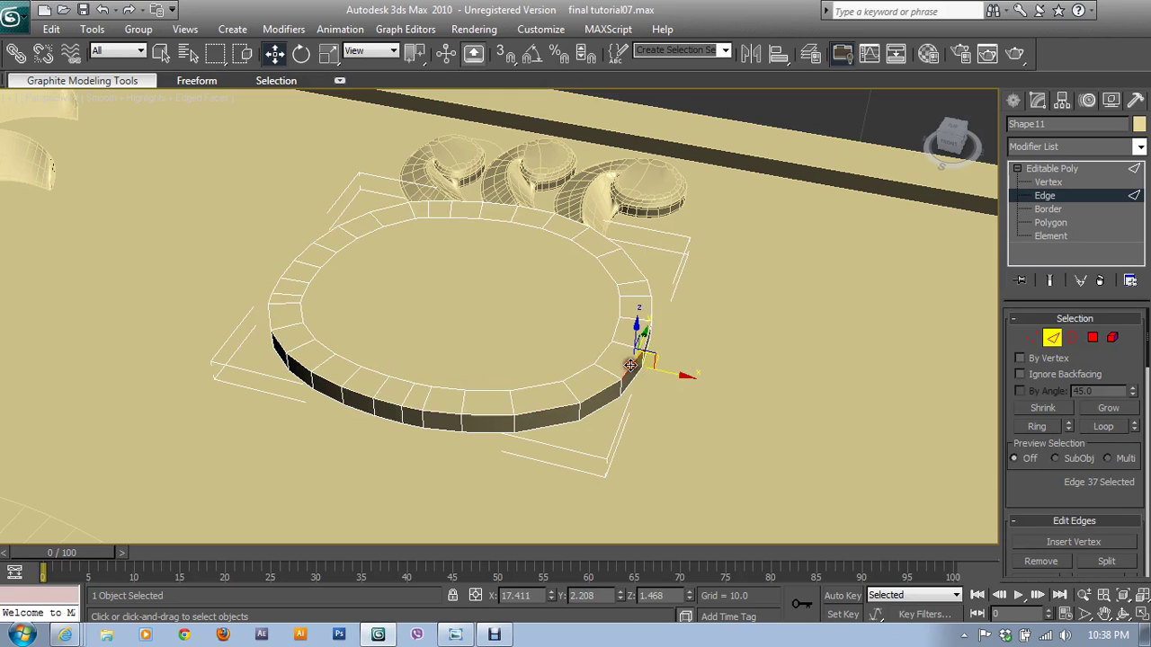
left_click(1091, 428)
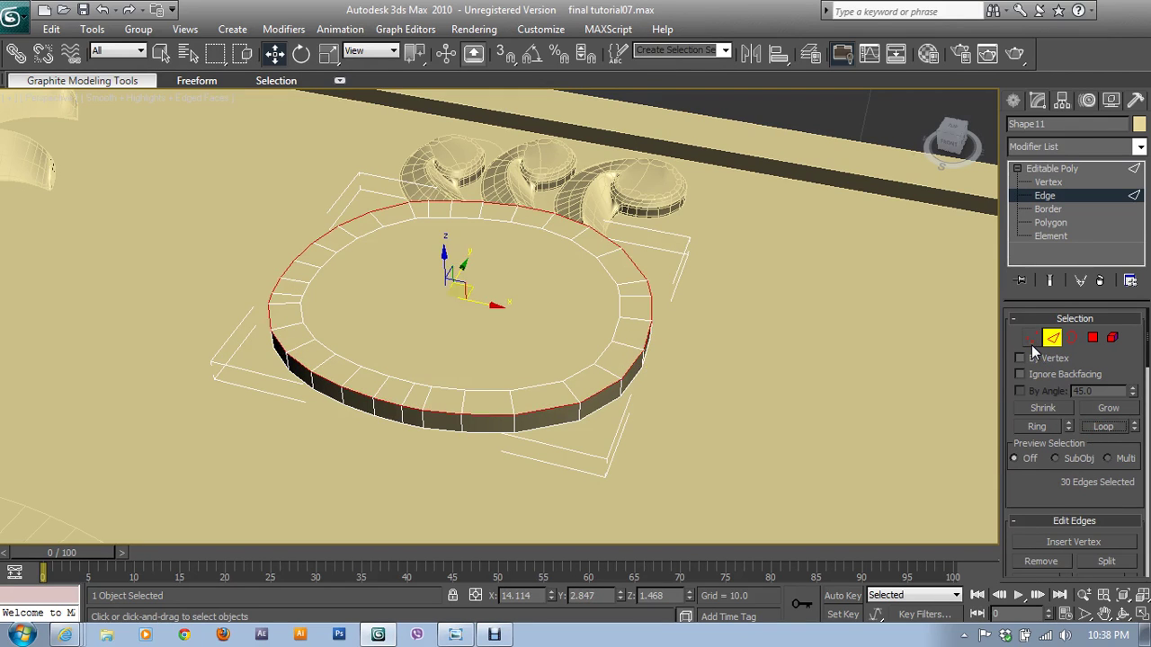
left_click(1032, 342, "ctrl")
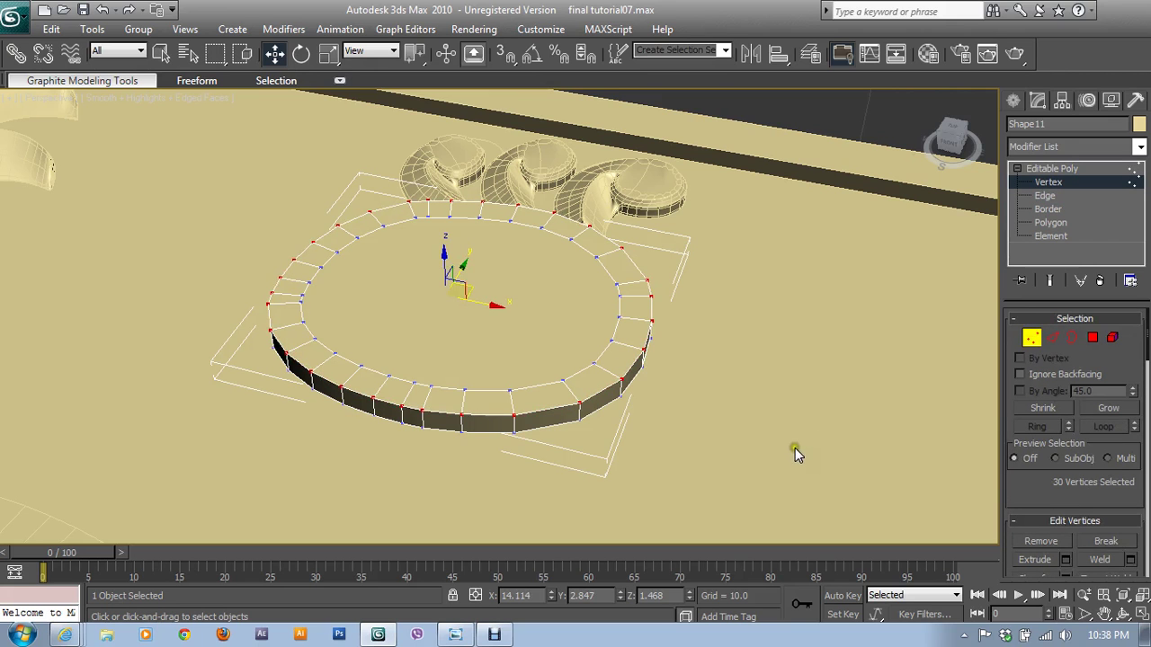
mouse_move(563, 349)
middle_mouse_down("alt")
mouse_move(617, 301)
mouse_move(606, 329)
mouse_move(532, 309)
middle_mouse_up("alt")
left_click_drag(532, 308, 524, 294)
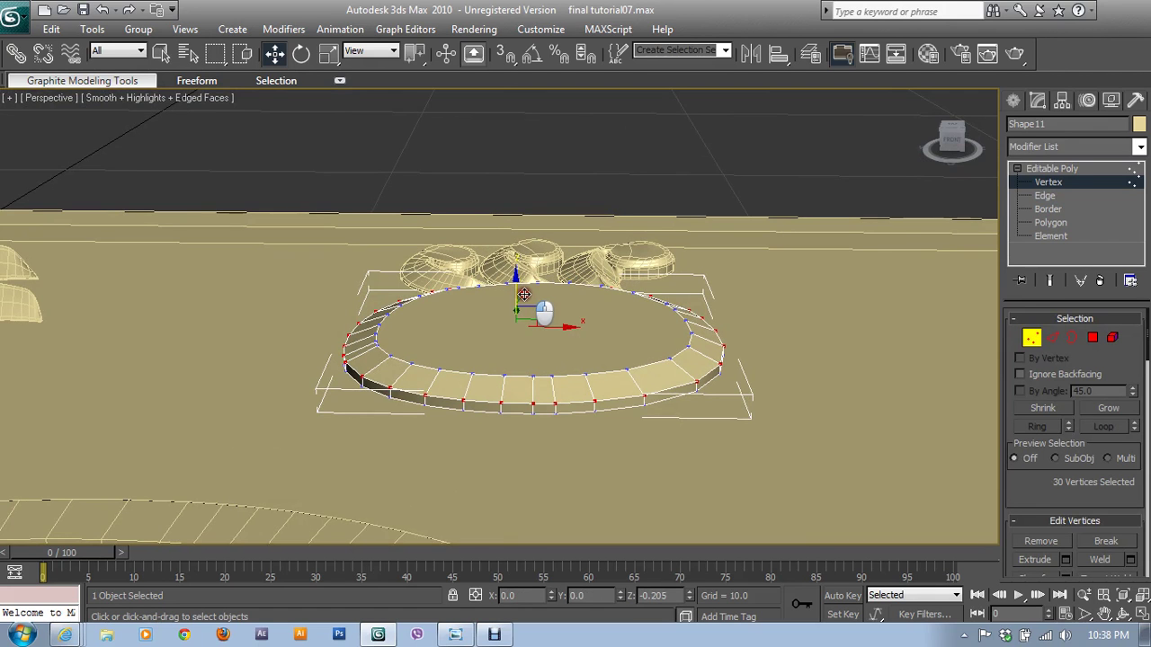
left_click_drag(523, 294, 525, 295)
middle_click_drag(525, 295, 707, 411, "alt")
middle_click_drag(580, 459, 578, 428, "alt")
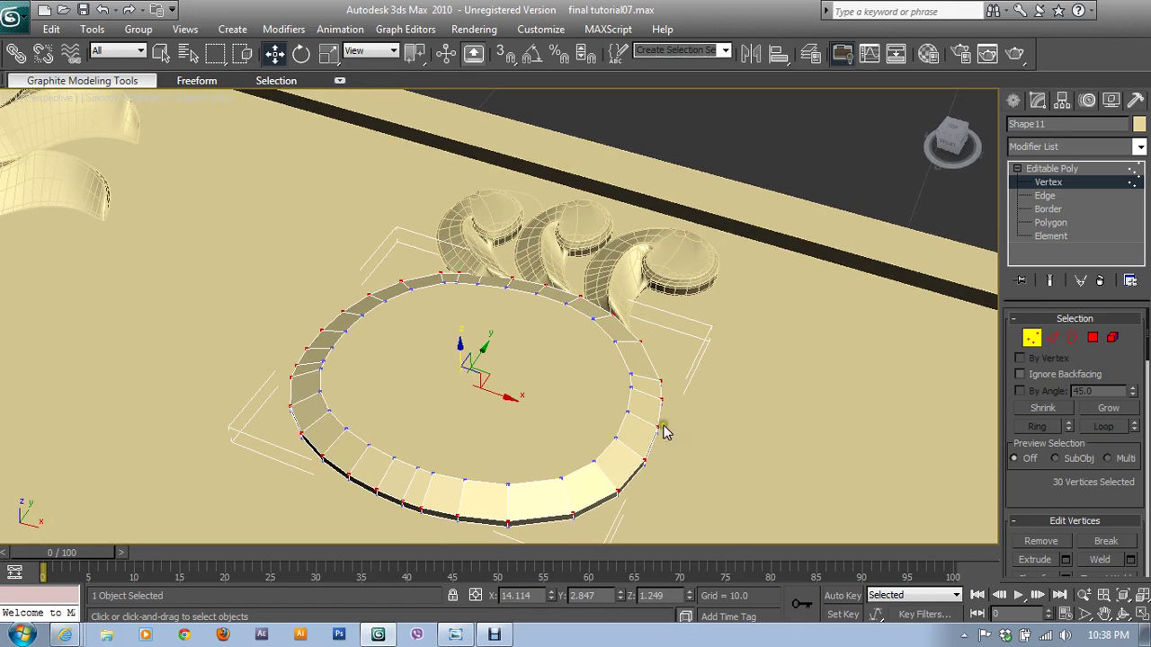
Inset the central top cap polygon by about 0.12, adding an inner band
left_click(1093, 339)
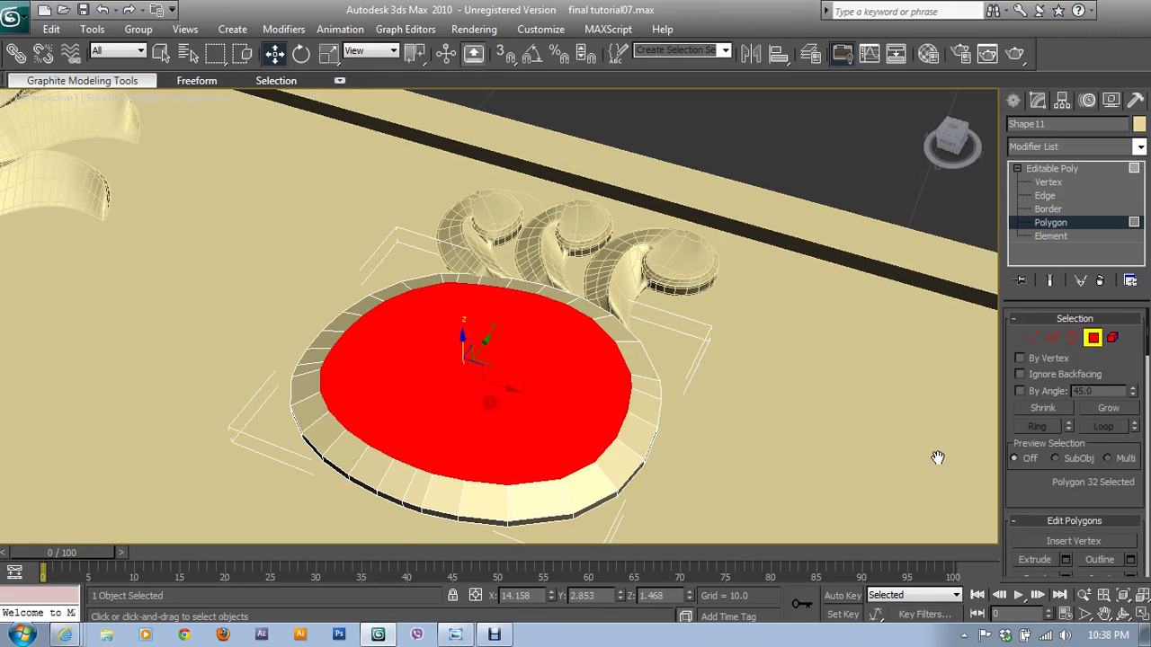
left_click_drag(1066, 497, 1056, 416)
left_click(1131, 500)
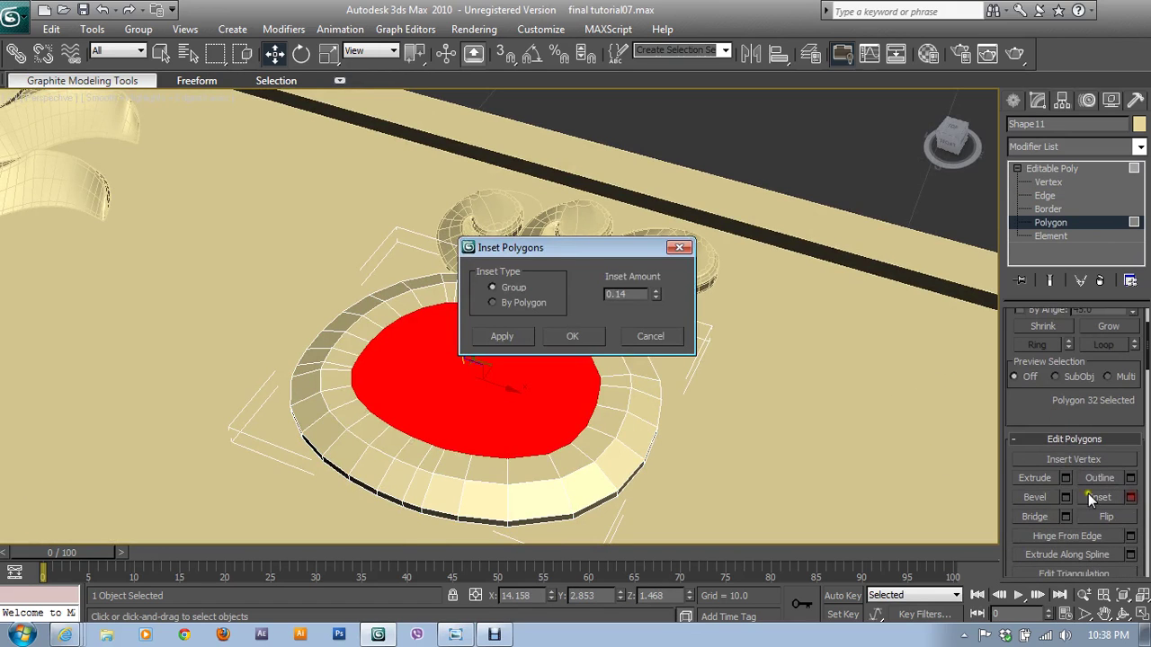
mouse_move(659, 294)
left_mouse_down()
mouse_move(657, 270)
mouse_move(662, 290)
left_mouse_up()
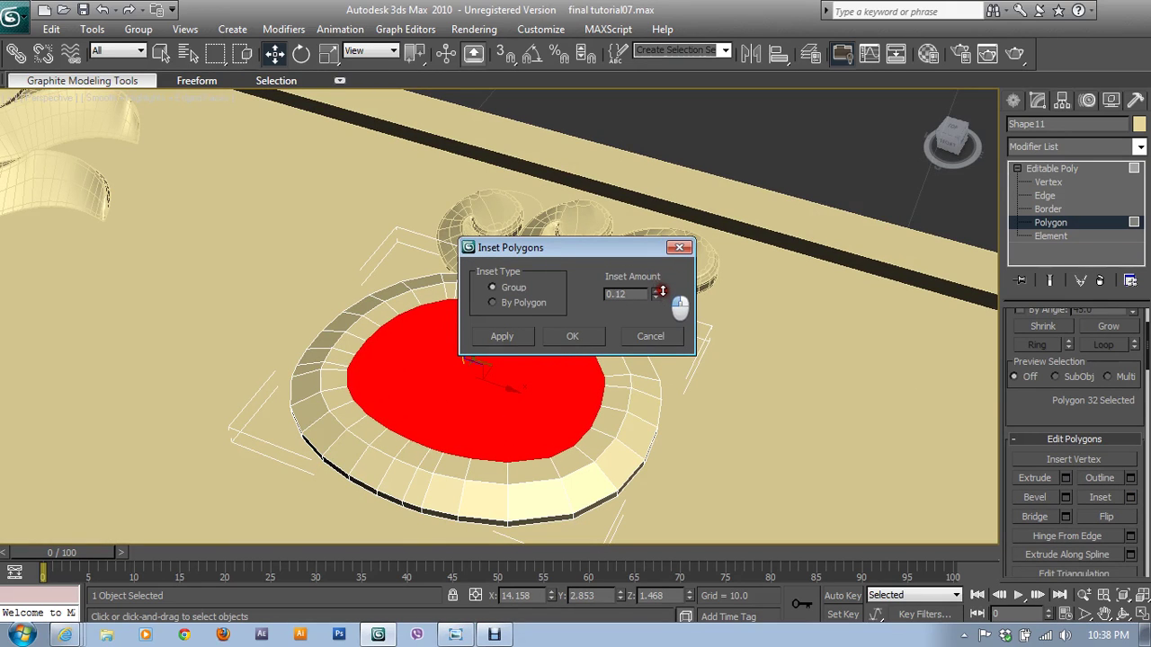
left_click(580, 336)
left_click(1048, 223)
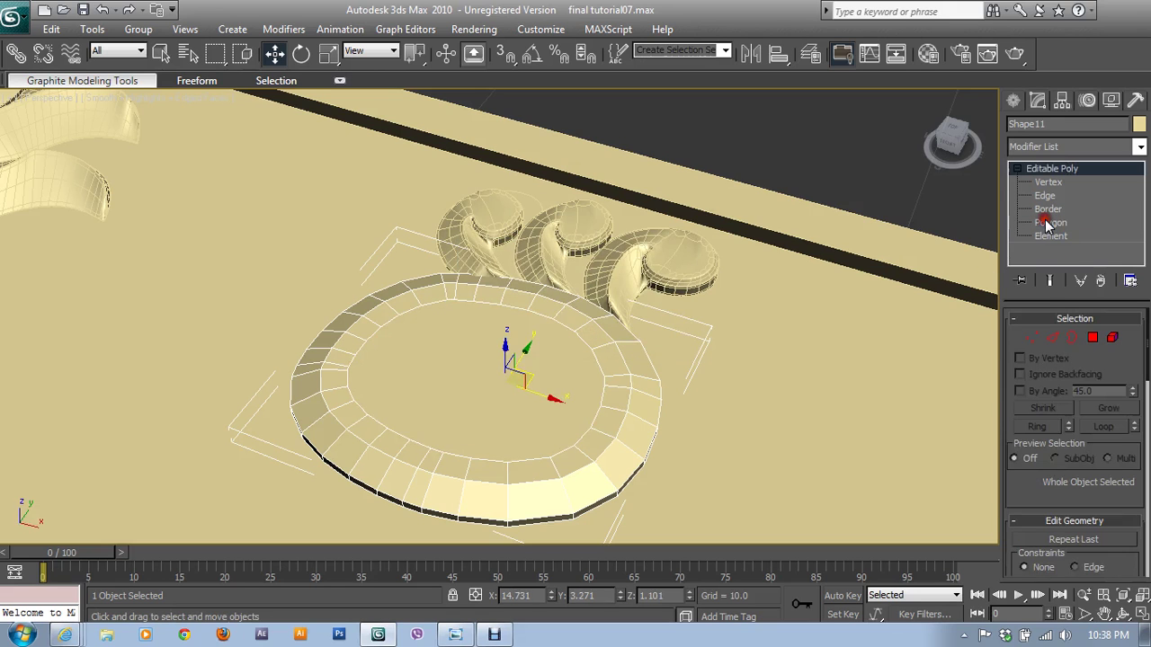
Compare the model against the carved-wood reference photo
mouse_move(673, 339)
middle_mouse_down("alt")
mouse_move(681, 350)
mouse_move(644, 324)
middle_mouse_up("alt")
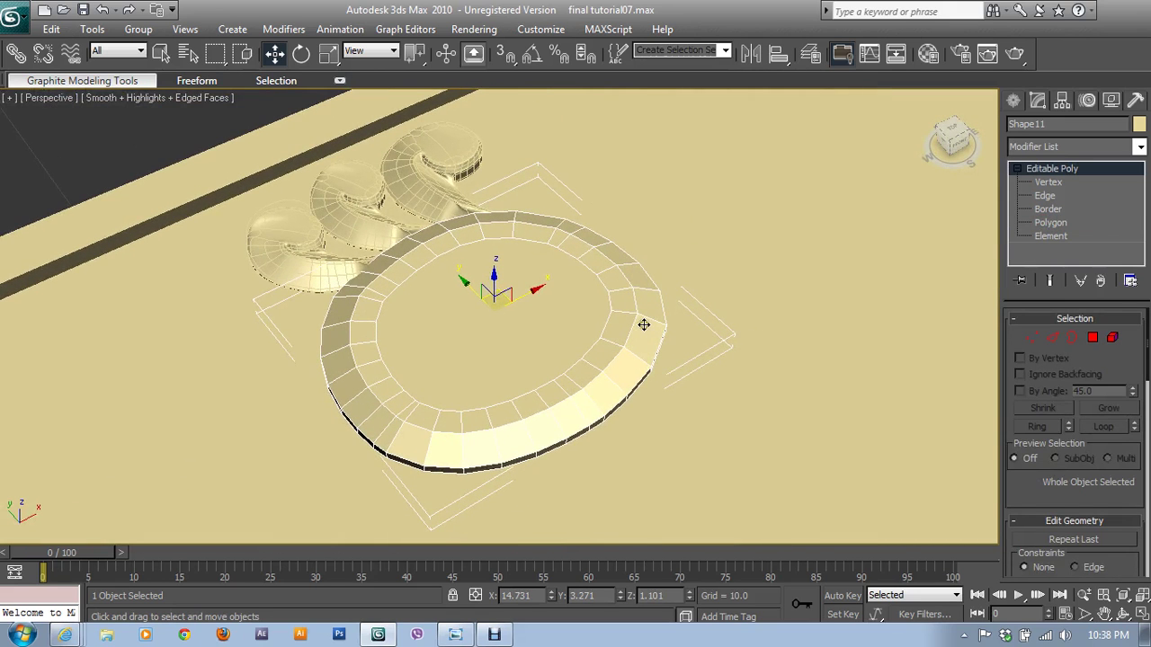
left_click(455, 635)
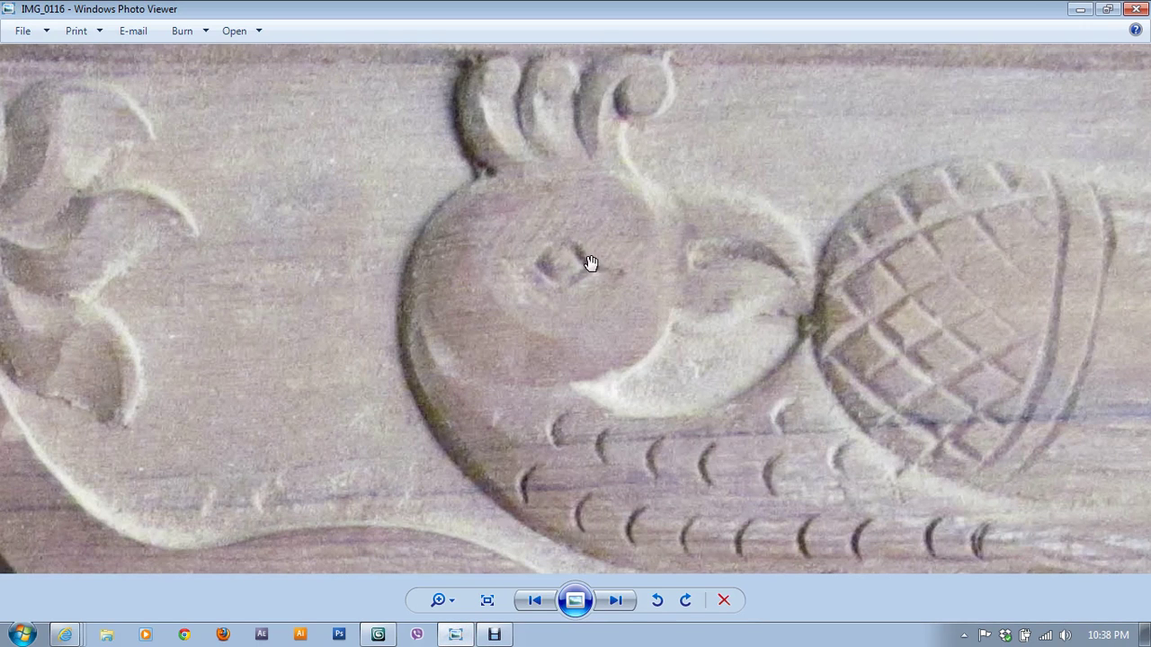
left_click(1074, 15)
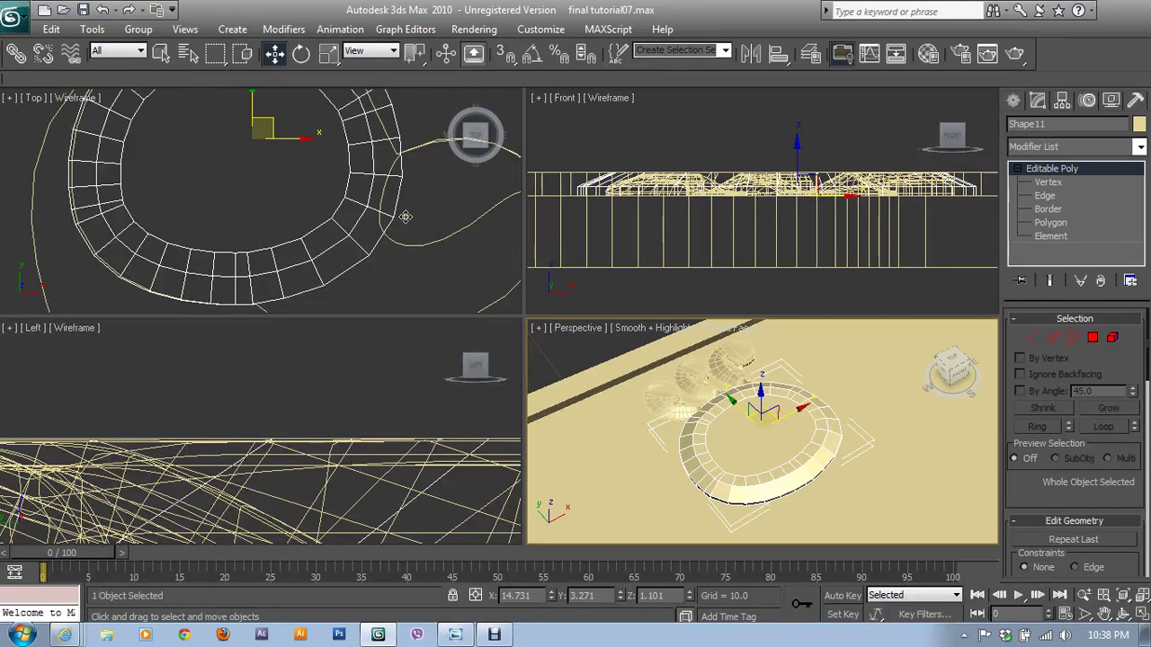
Maximize the Perspective view and enter Vertex level with Edit Geometry in view
key("alt+w")
scroll(629, 352, "down", 2)
key("alt+w")
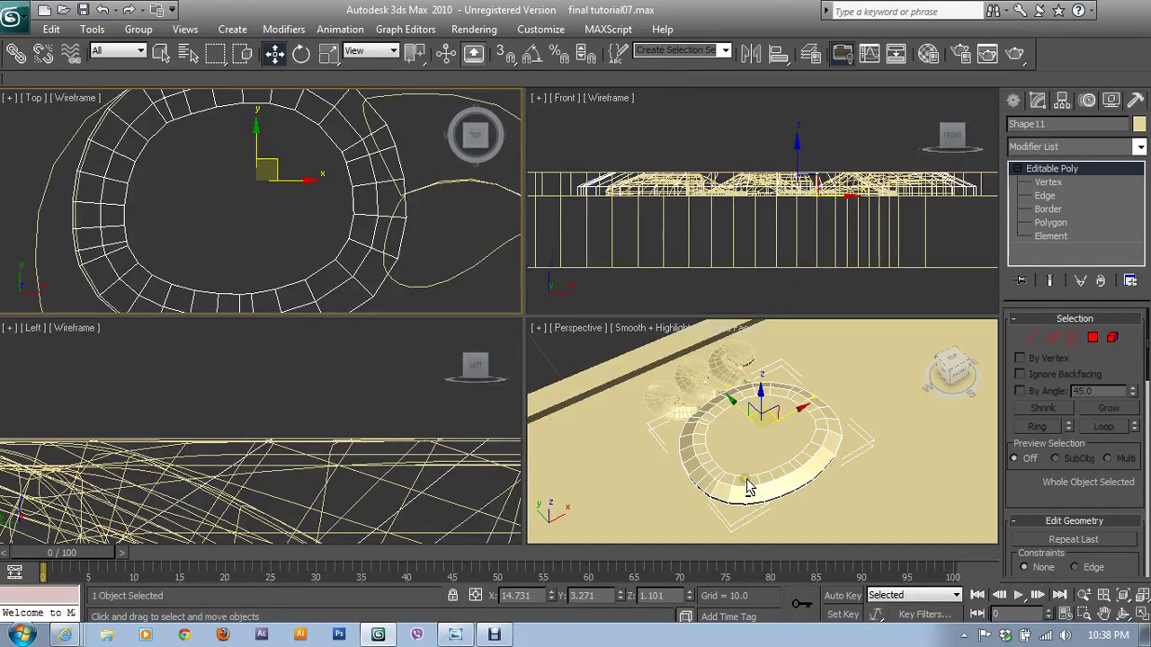
scroll(749, 488, "up", 2)
key("alt+w")
scroll(728, 423, "down", 2)
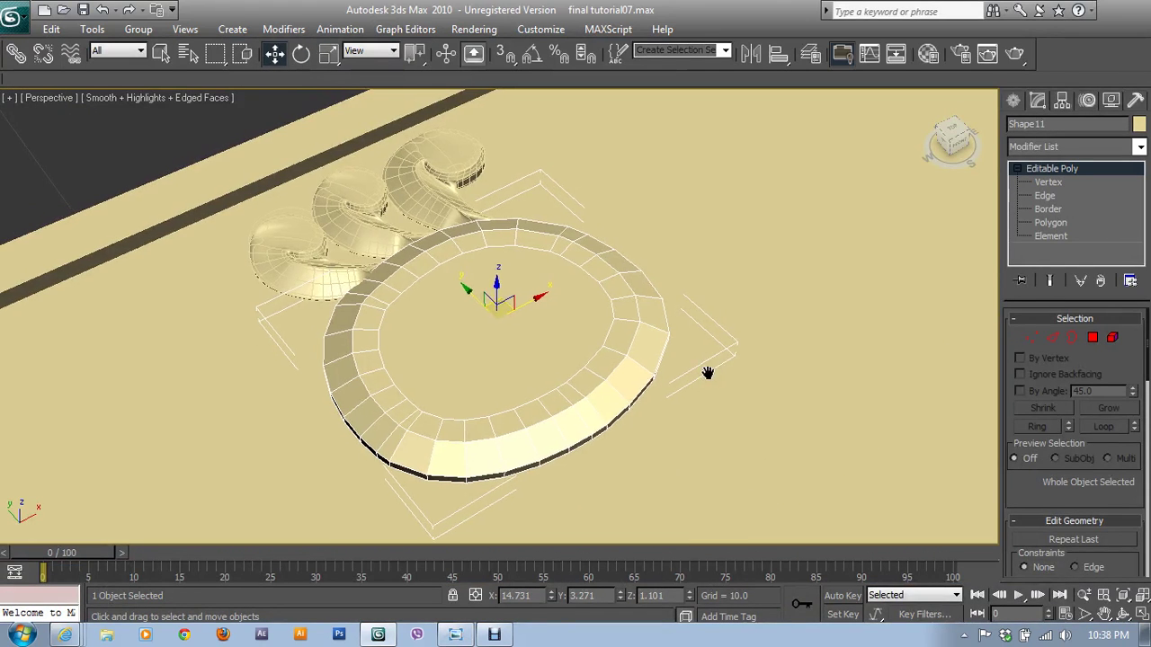
left_click(1044, 338)
scroll(1079, 468, "down", 3)
scroll(1102, 517, "down", 3)
scroll(1107, 494, "down", 2)
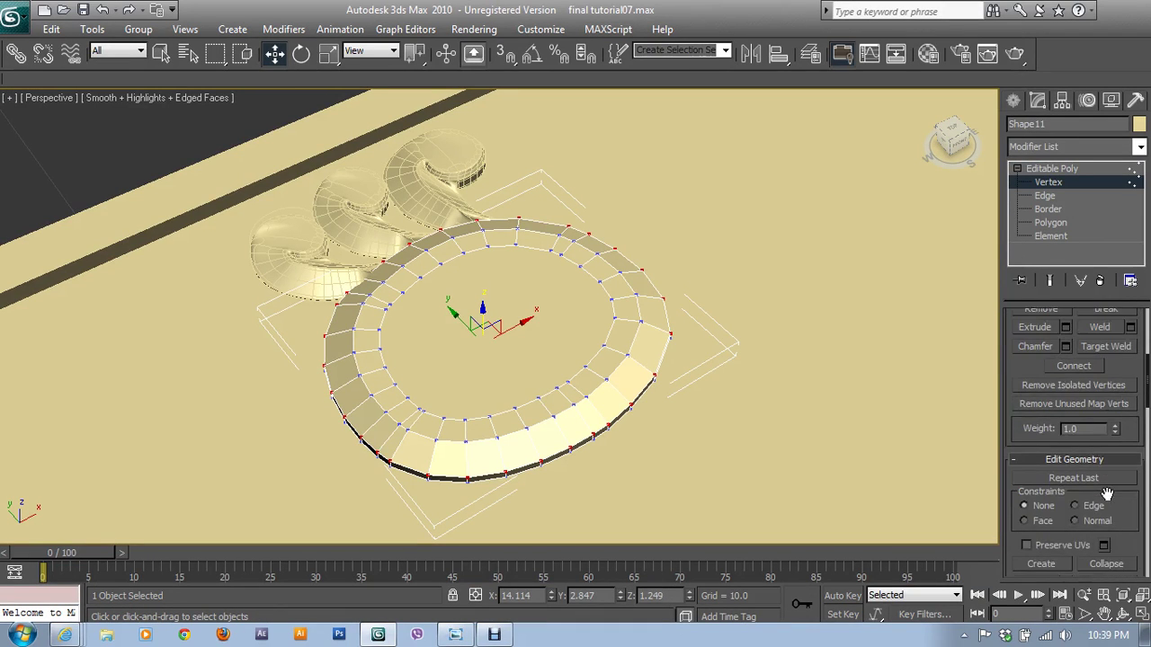
scroll(1107, 494, "down", 3)
scroll(1109, 490, "down", 2)
Cut a small closed eye loop into the disc's centre face, linked to the rim
left_click(1106, 494)
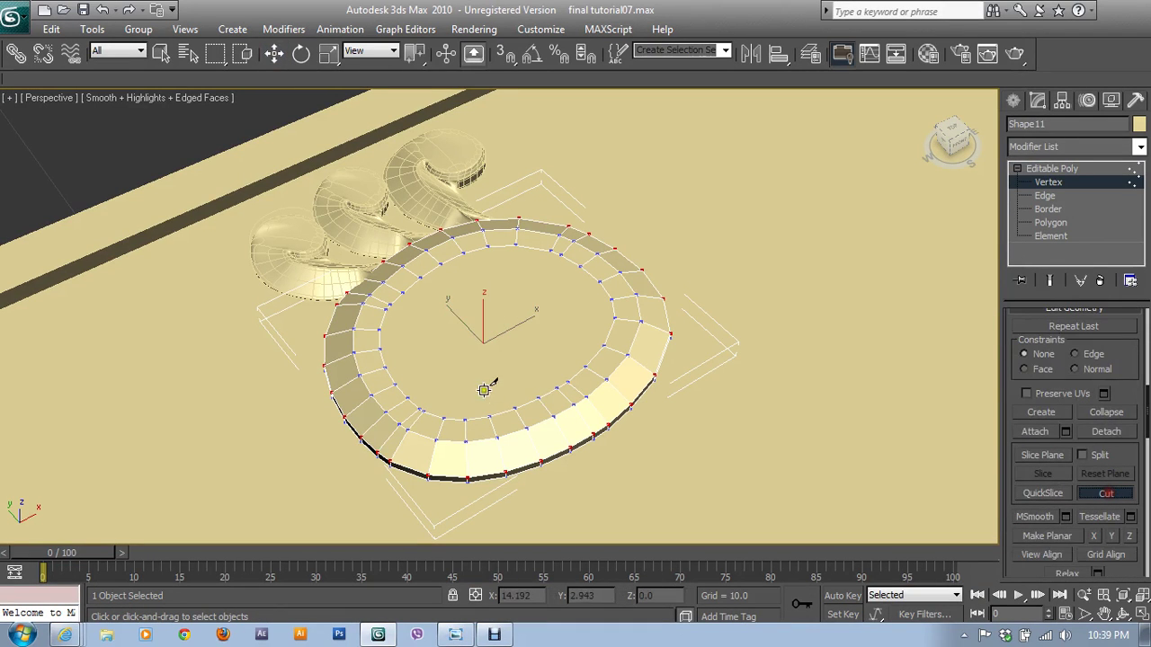
left_click(459, 326)
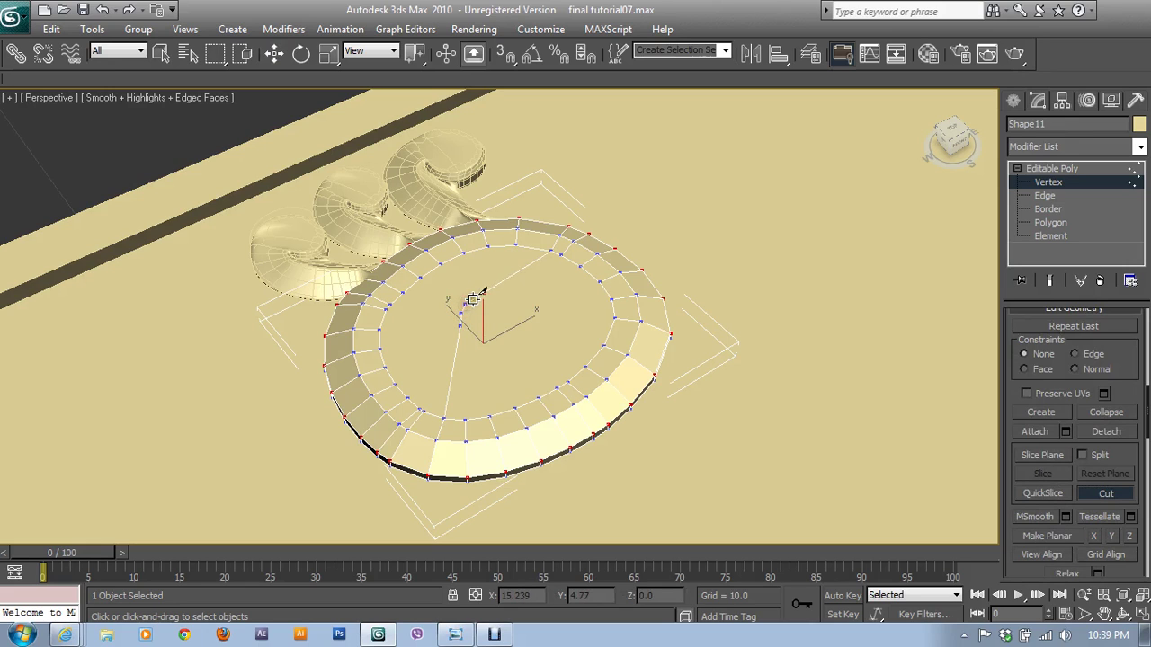
left_click(473, 300)
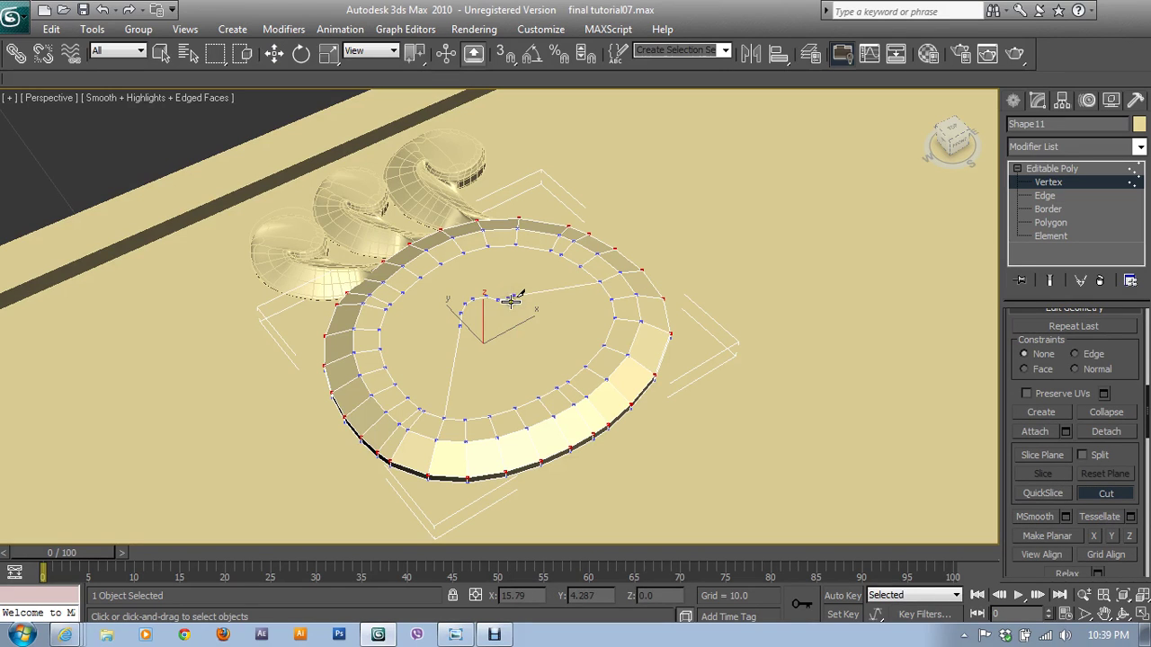
left_click(510, 299)
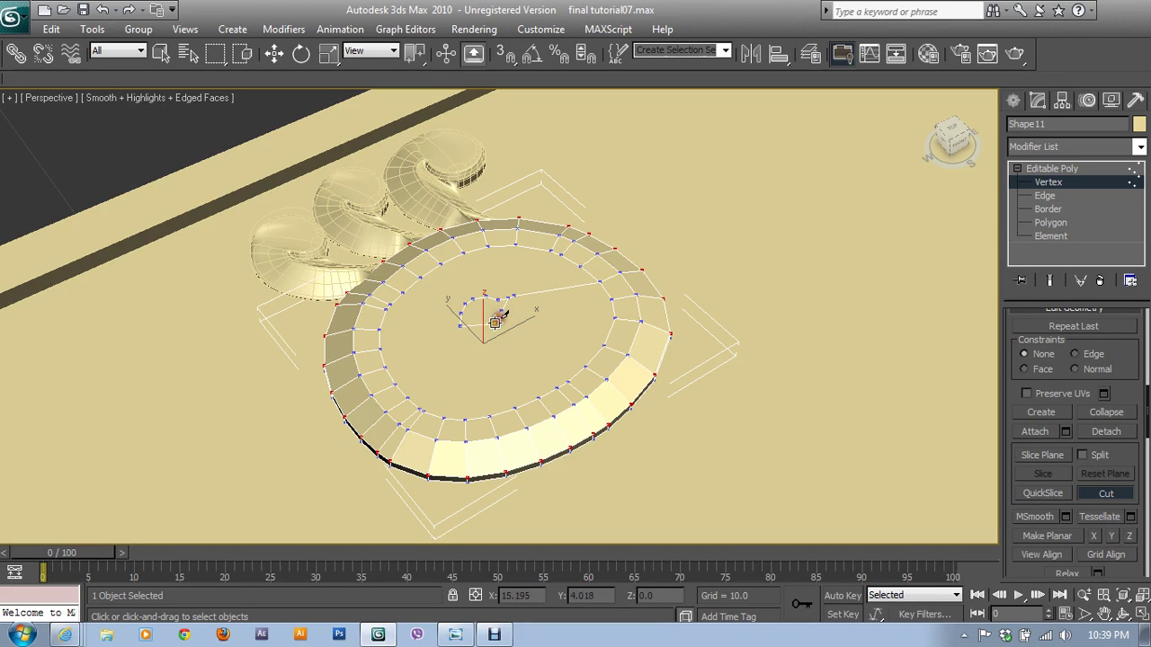
left_click(505, 319)
left_click(493, 326)
left_click(460, 325)
key("w")
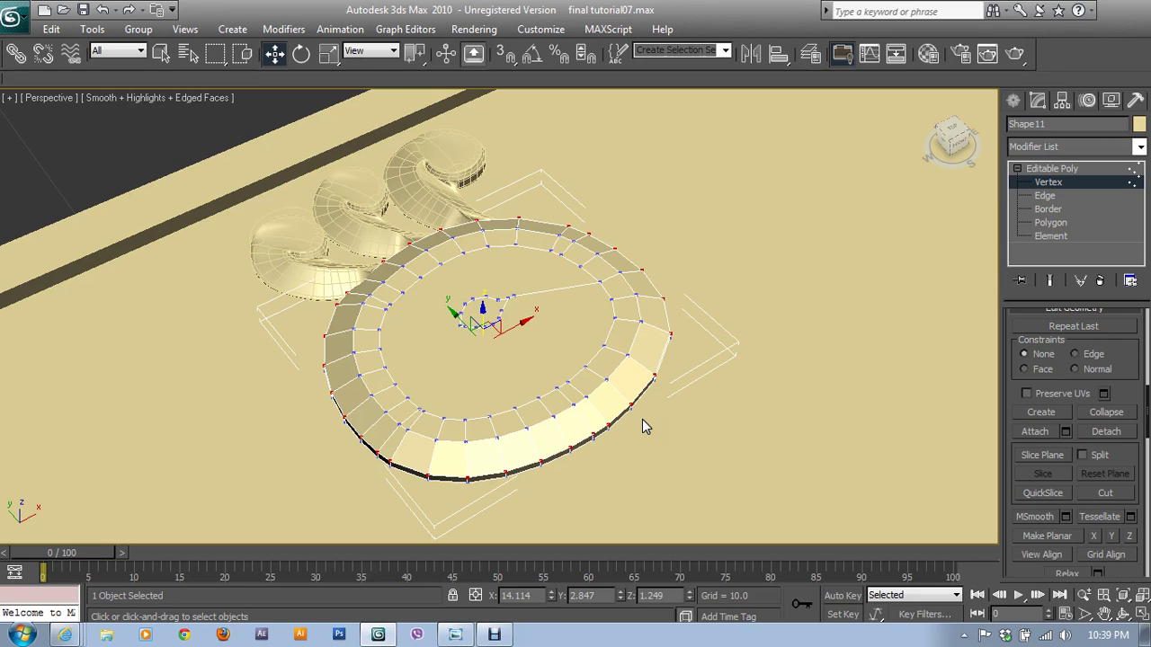
Maximize the Top viewport and zoom in on the eye loop
middle_click_drag(691, 427, 509, 316)
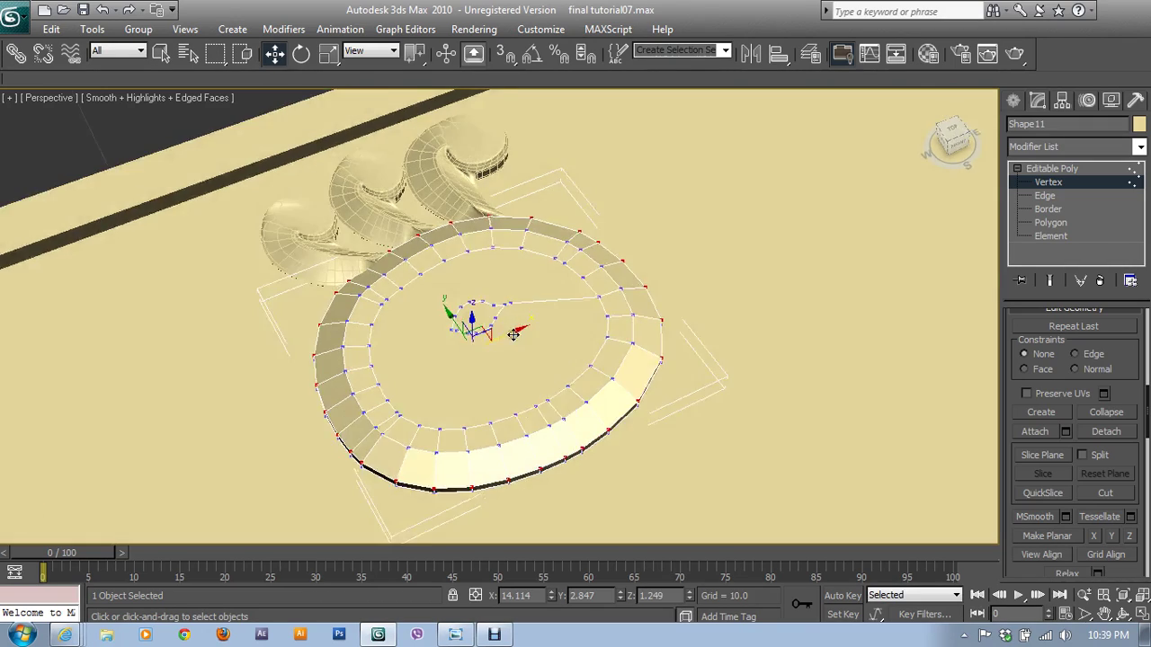
scroll(509, 316, "up", 5)
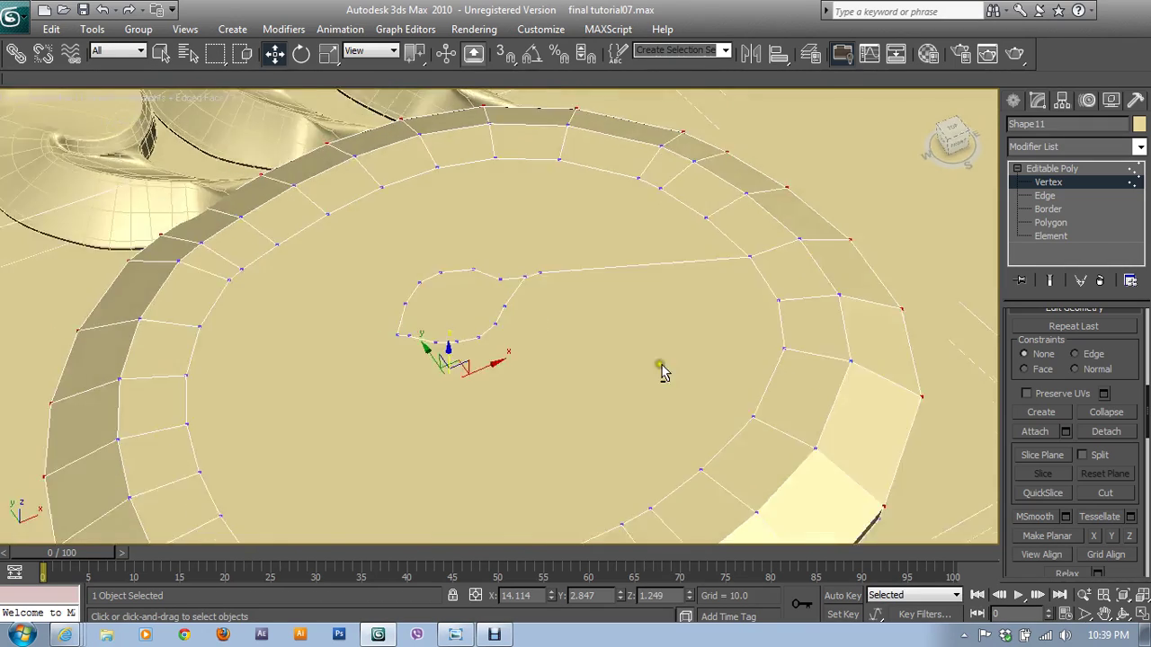
scroll(701, 359, "up", 2)
key("alt+w")
left_click(387, 241)
key("alt+w")
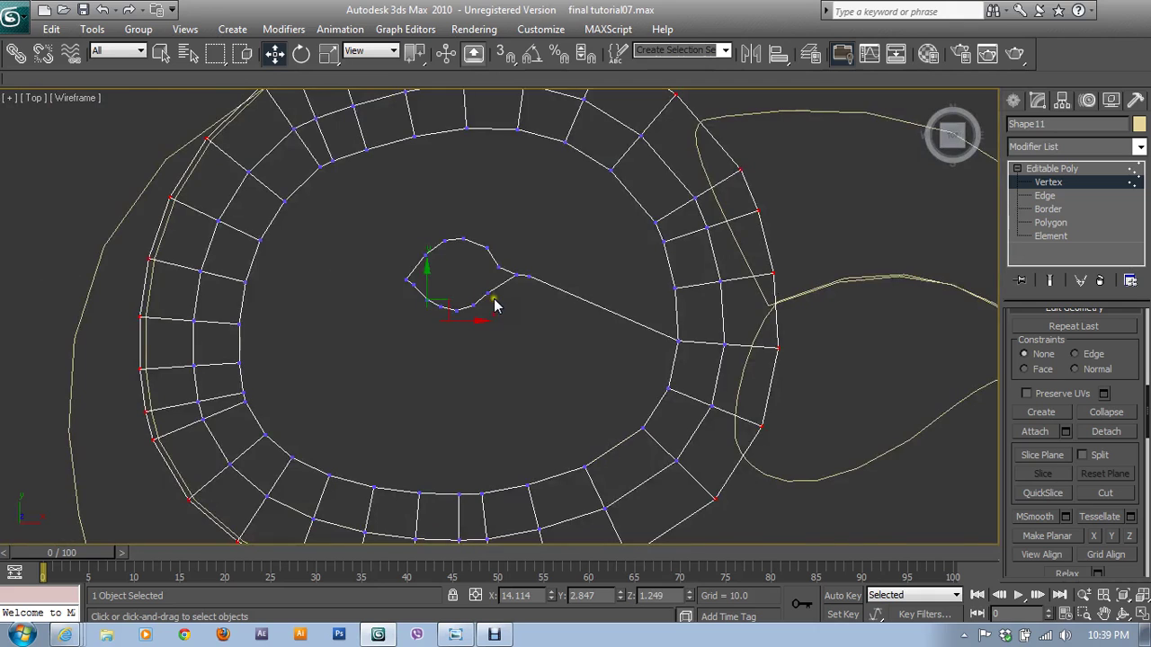
scroll(495, 306, "up", 1)
scroll(530, 342, "up", 1)
scroll(532, 350, "up", 1)
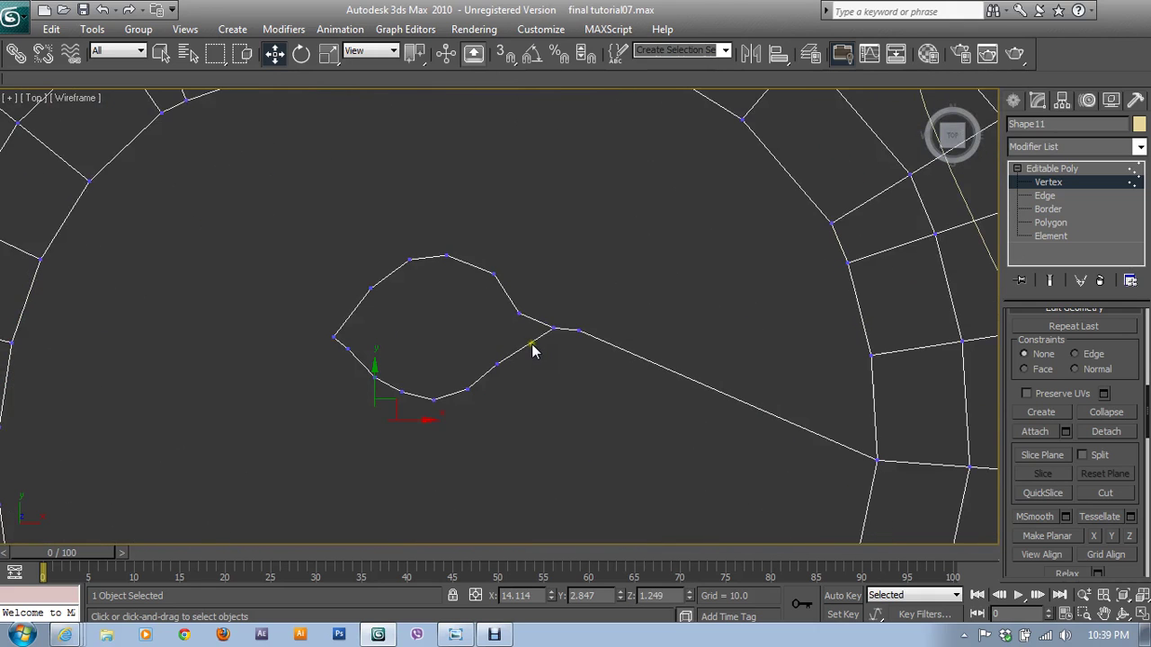
Move the eye loop's top, left and bottom vertices into a rounder teardrop outline
left_click(442, 255)
left_click_drag(460, 235, 463, 232)
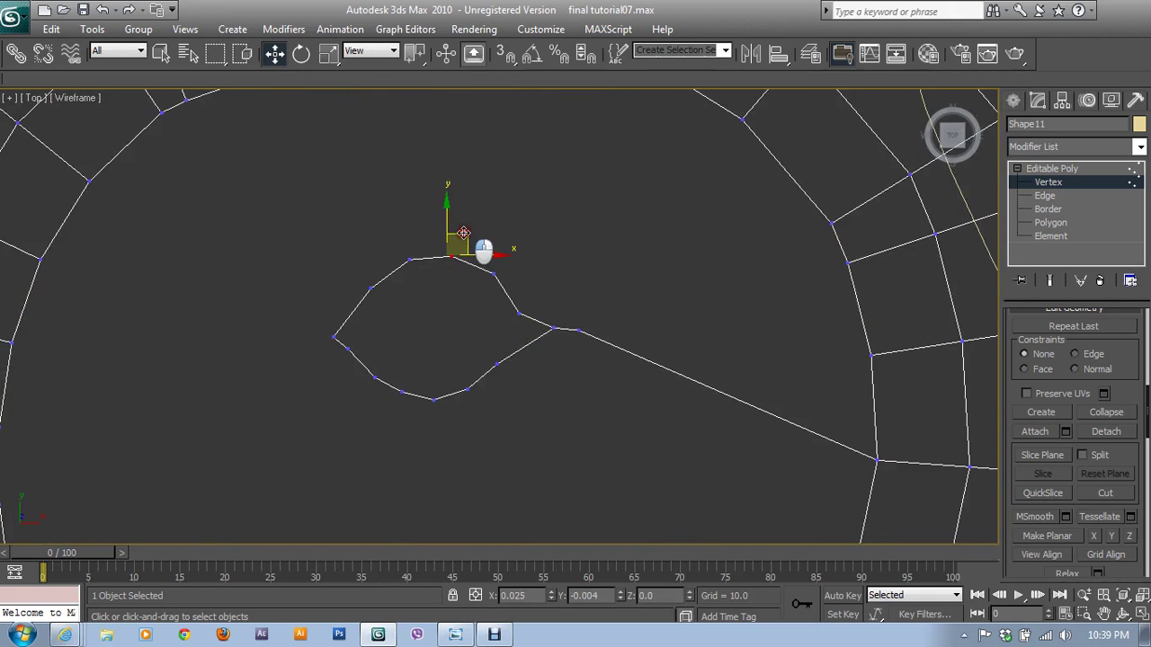
left_click_drag(369, 289, 352, 304)
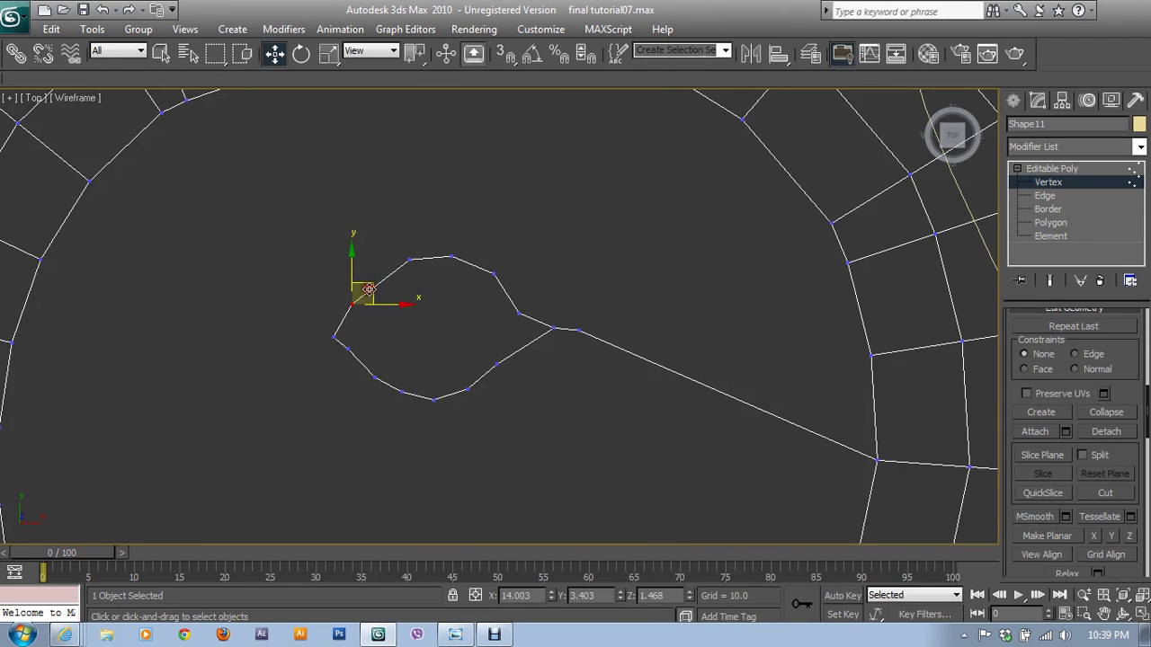
left_click(376, 377)
left_click(408, 393)
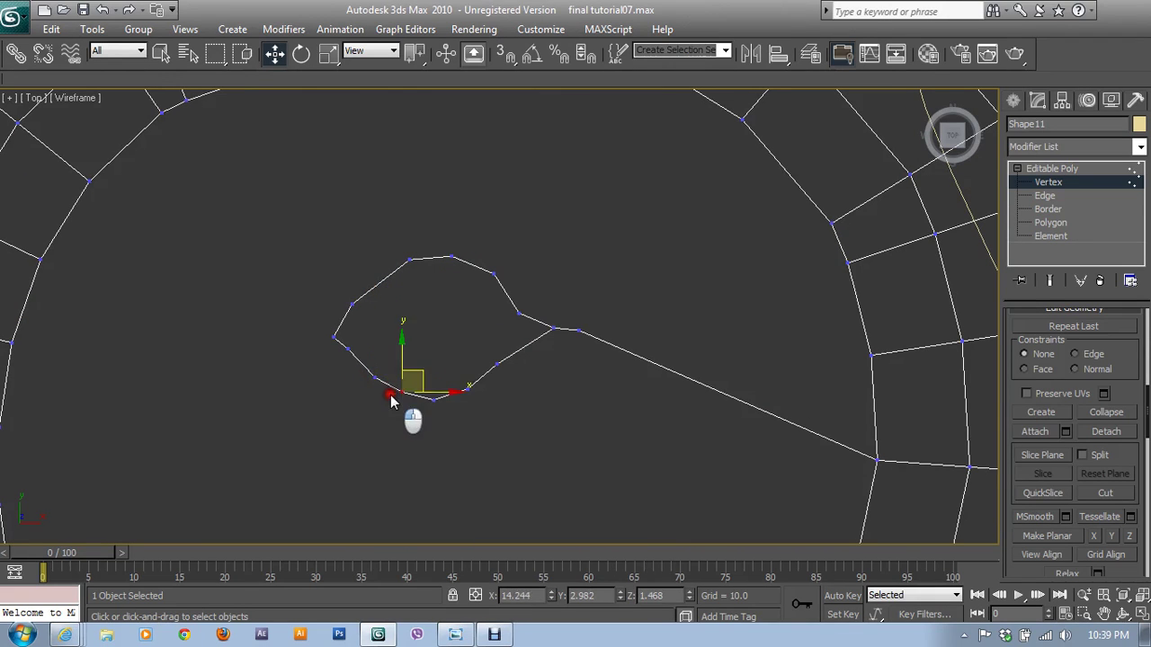
left_click(434, 398)
left_click_drag(450, 383, 488, 367)
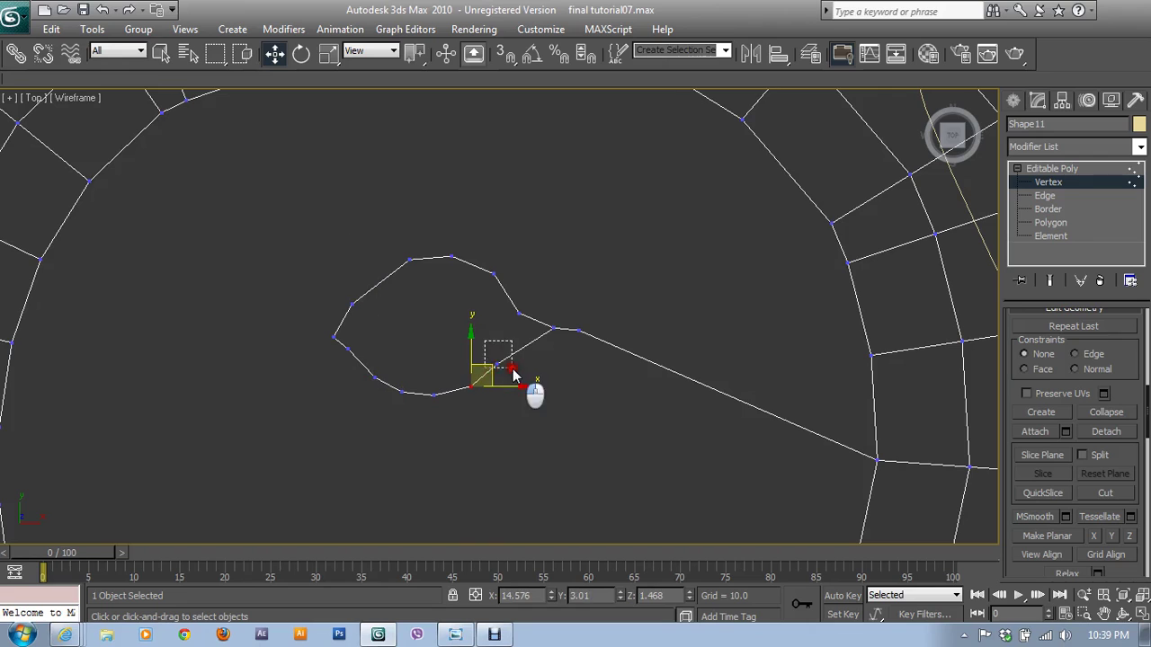
left_click_drag(487, 367, 517, 348)
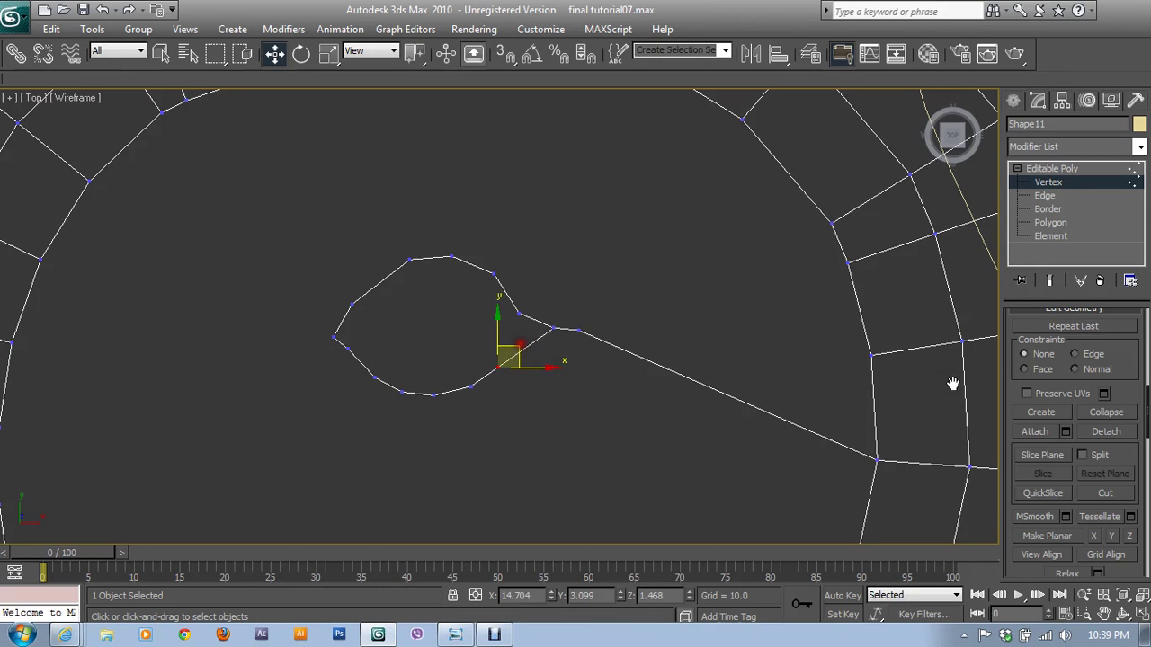
scroll(1124, 356, "up", 3)
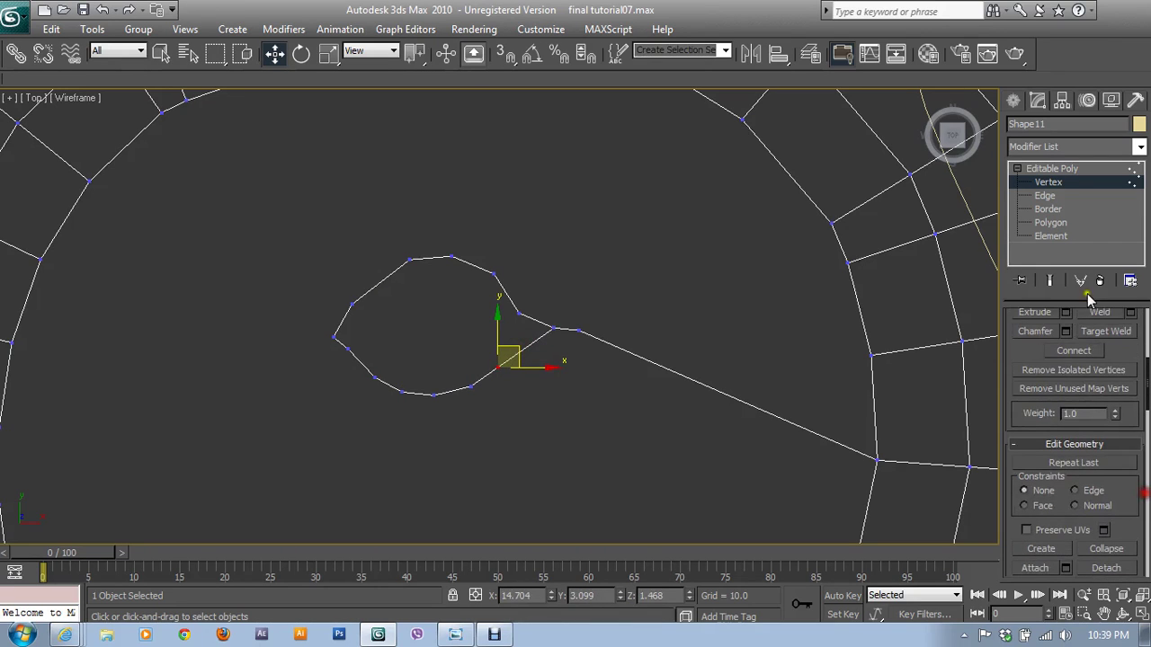
Insert vertices on the eye loop's lower-right and upper-right edges
left_click(1045, 196)
left_click_drag(1053, 490, 1049, 387)
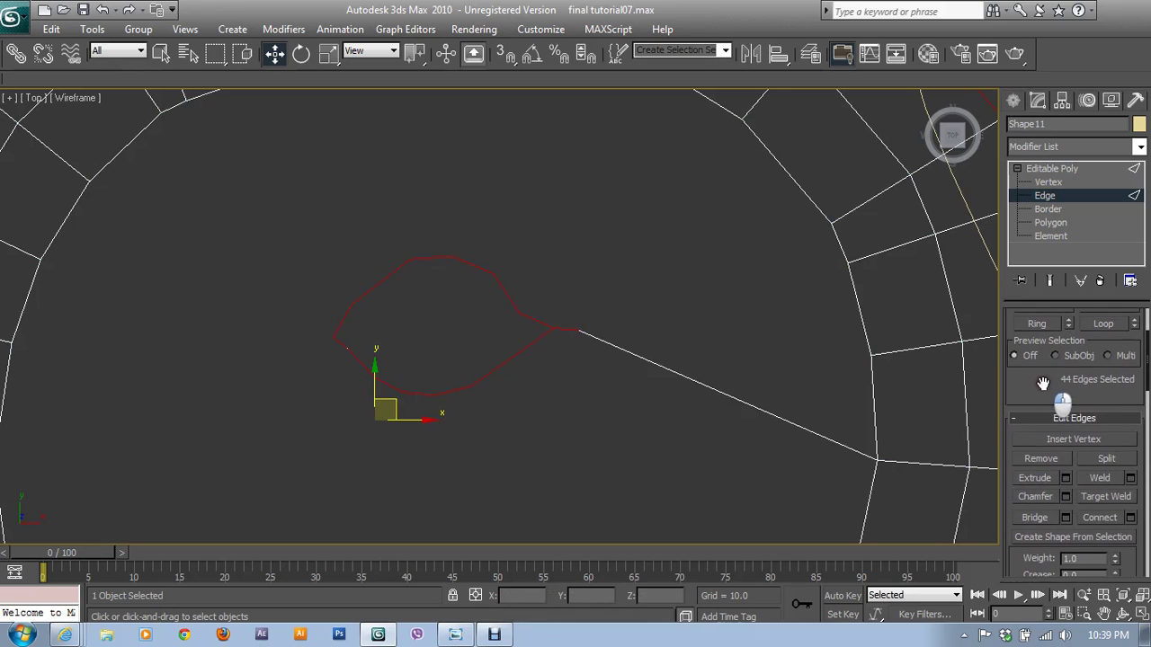
left_click(1059, 439)
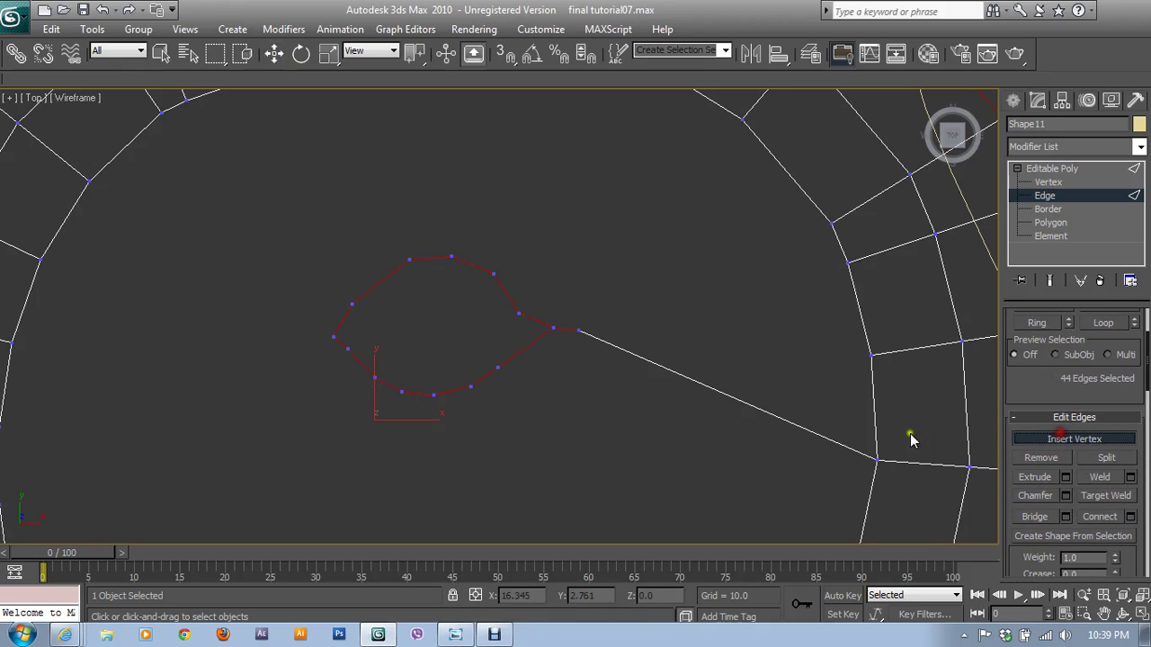
left_click(526, 347)
left_click(504, 292)
right_click(377, 280)
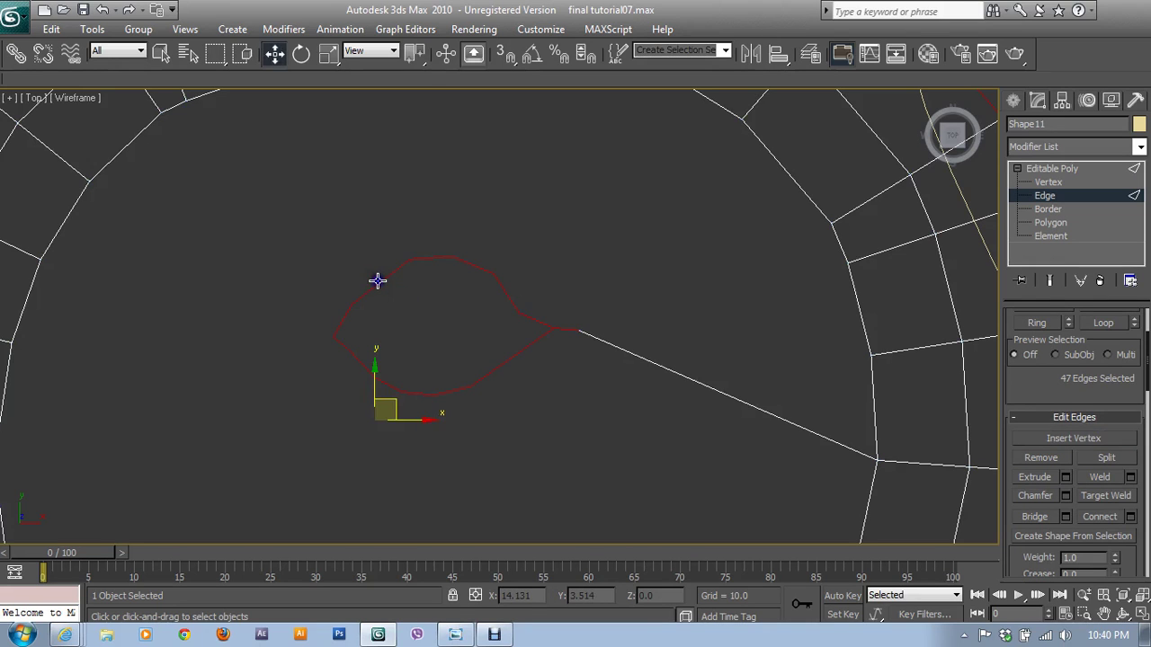
Reposition the upper-right and tail vertices, remove an extra vertex, and return to Perspective
key("1")
mouse_move(368, 258)
left_mouse_down()
mouse_move(394, 288)
mouse_move(384, 256)
left_mouse_up()
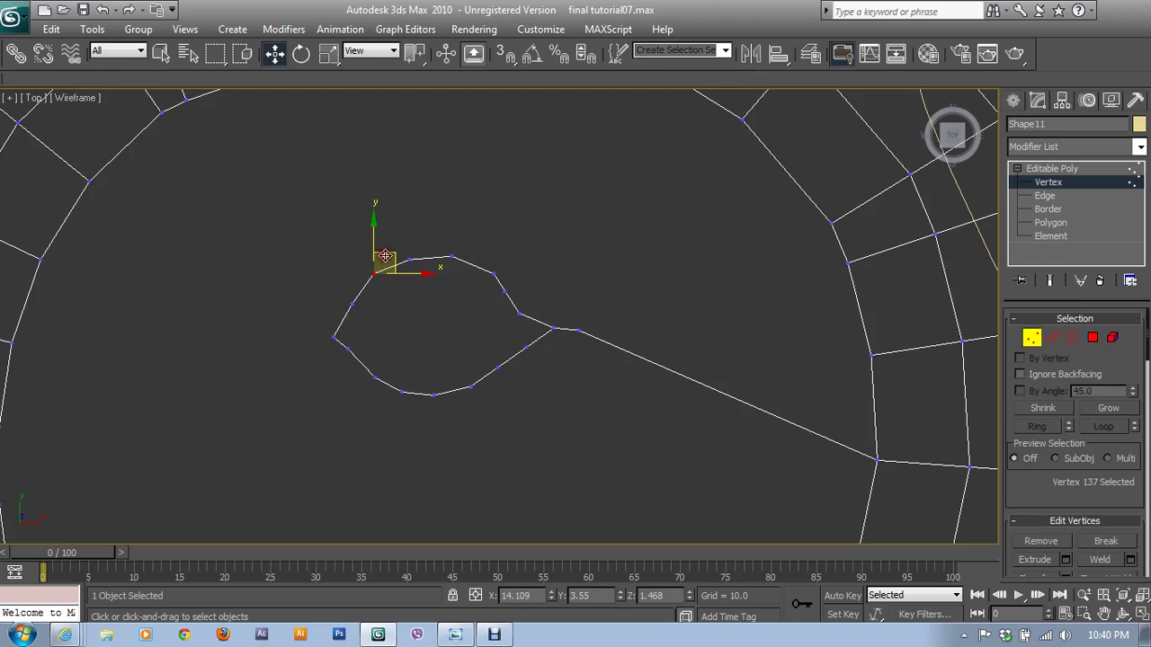
left_click(451, 256)
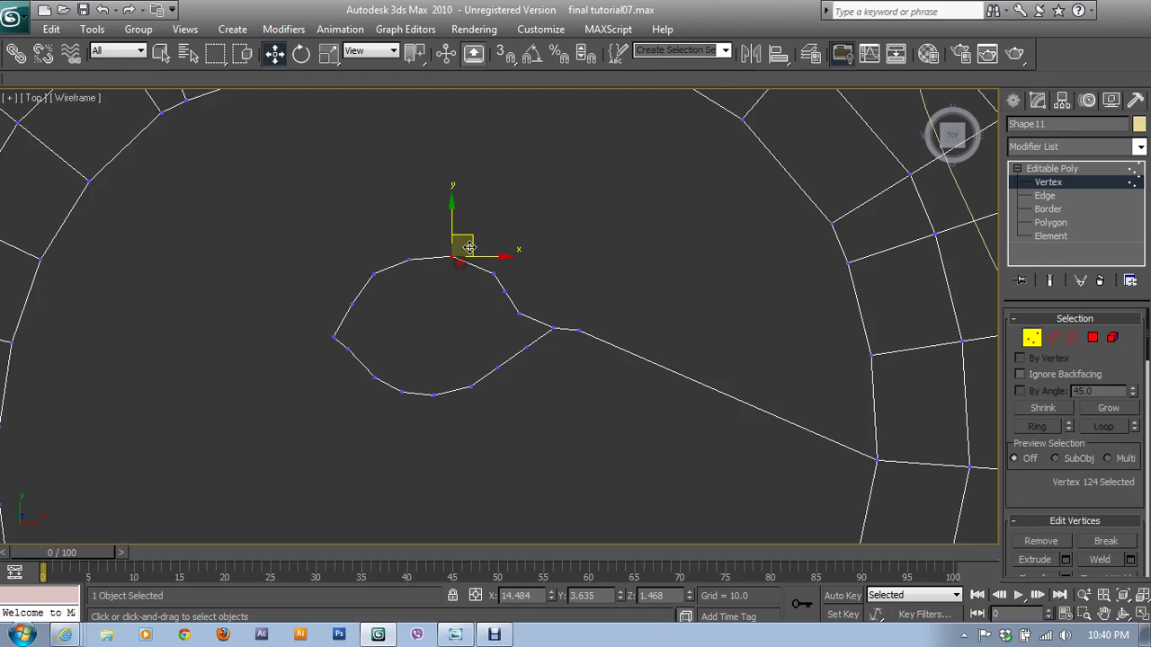
mouse_move(514, 295)
left_mouse_down()
mouse_move(506, 251)
mouse_move(501, 261)
mouse_move(555, 299)
left_mouse_up()
left_click(519, 312)
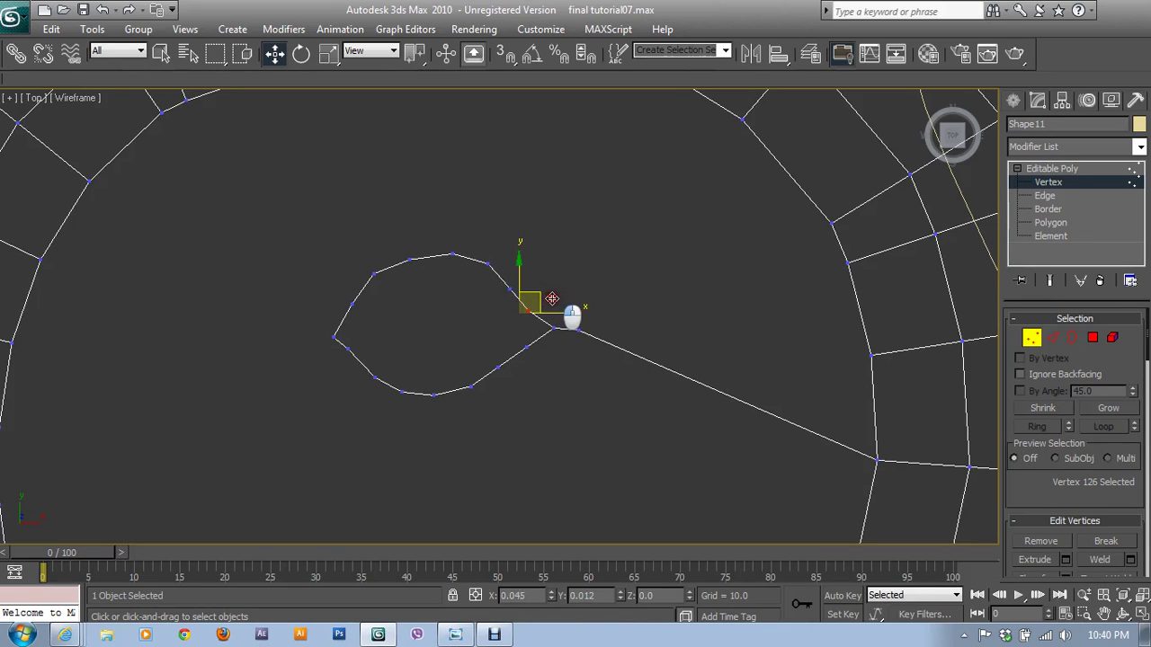
left_click(580, 338)
left_click_drag(589, 325, 659, 360)
left_click(1041, 542)
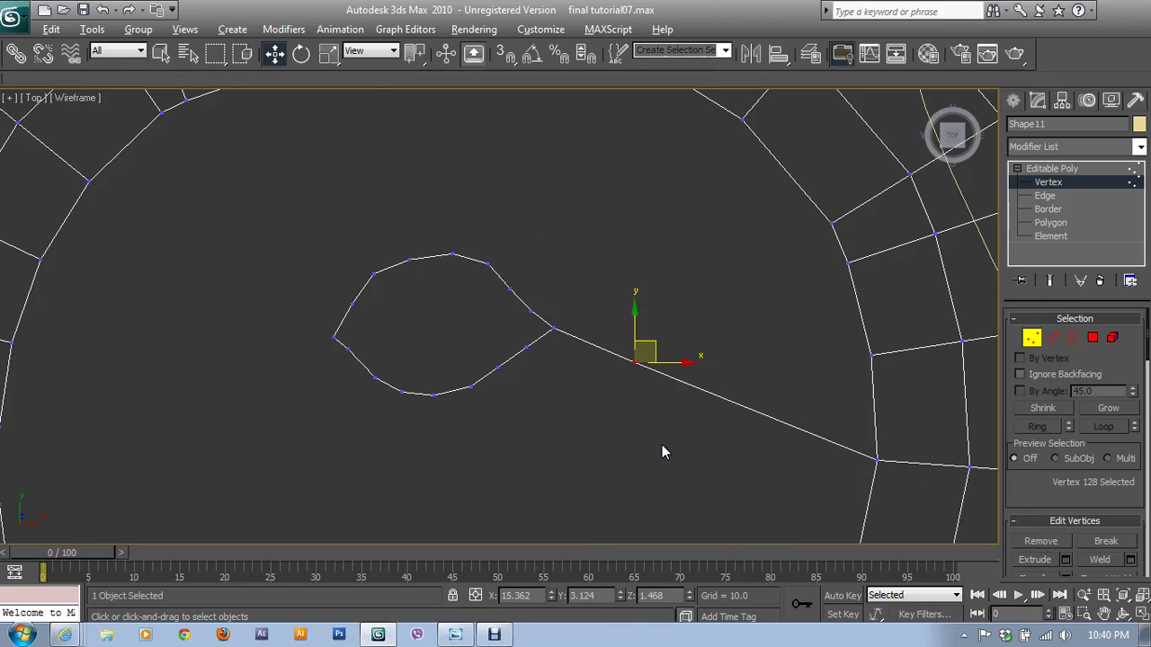
key("alt+w")
right_click(809, 476)
key("alt+w")
Connect the eye loop's left vertex to a matching inner-ring vertex with a new edge
middle_click_drag(762, 351, 714, 347, "alt")
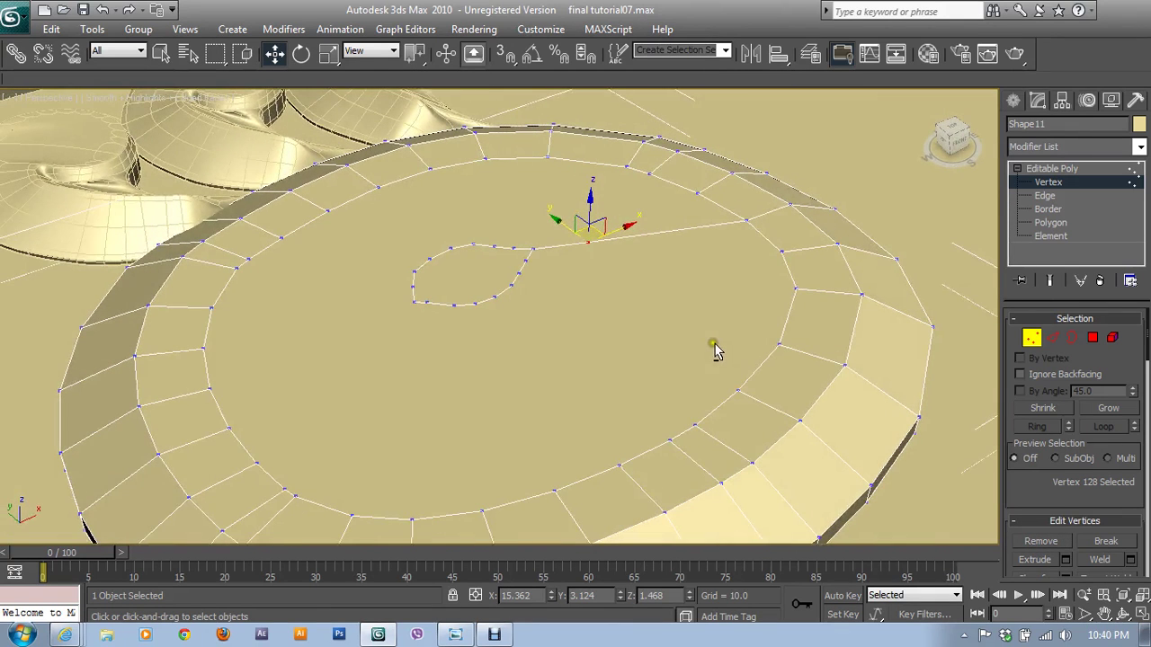
left_click(419, 298)
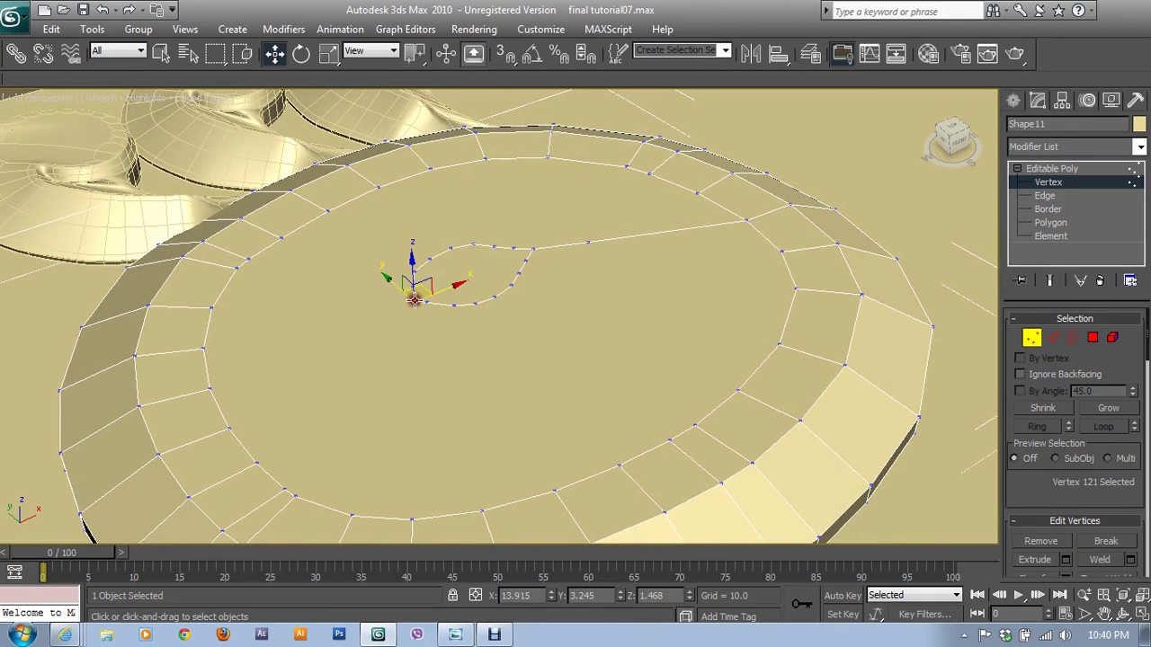
left_click(208, 386, "ctrl")
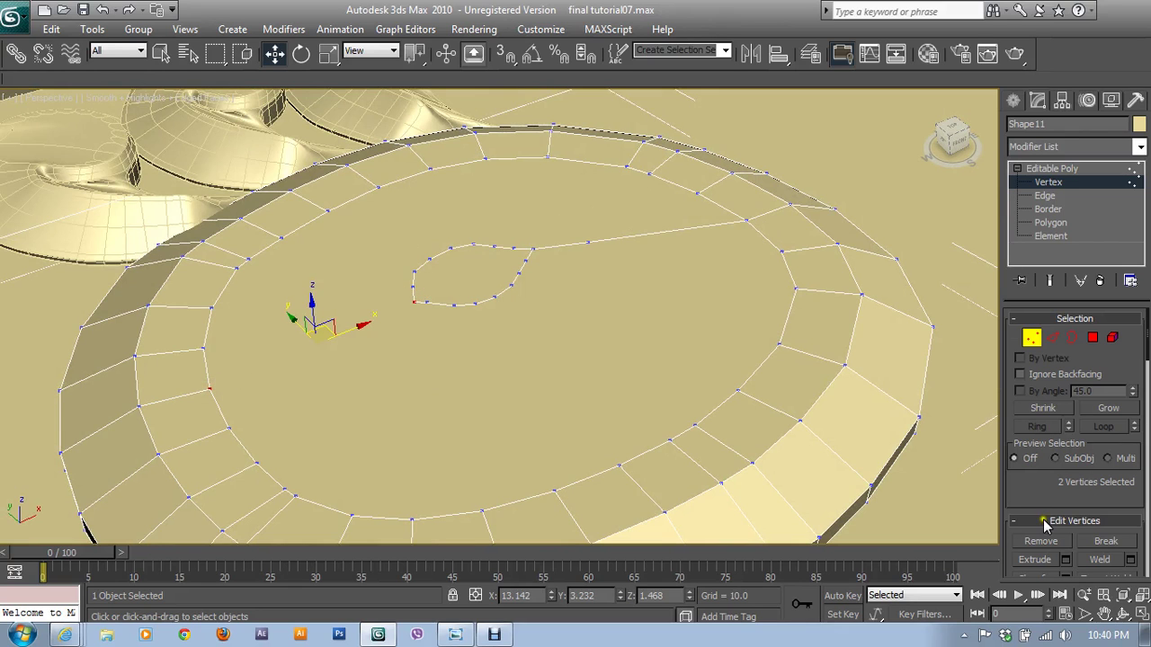
key("z")
key("z")
scroll(1048, 496, "down", 2)
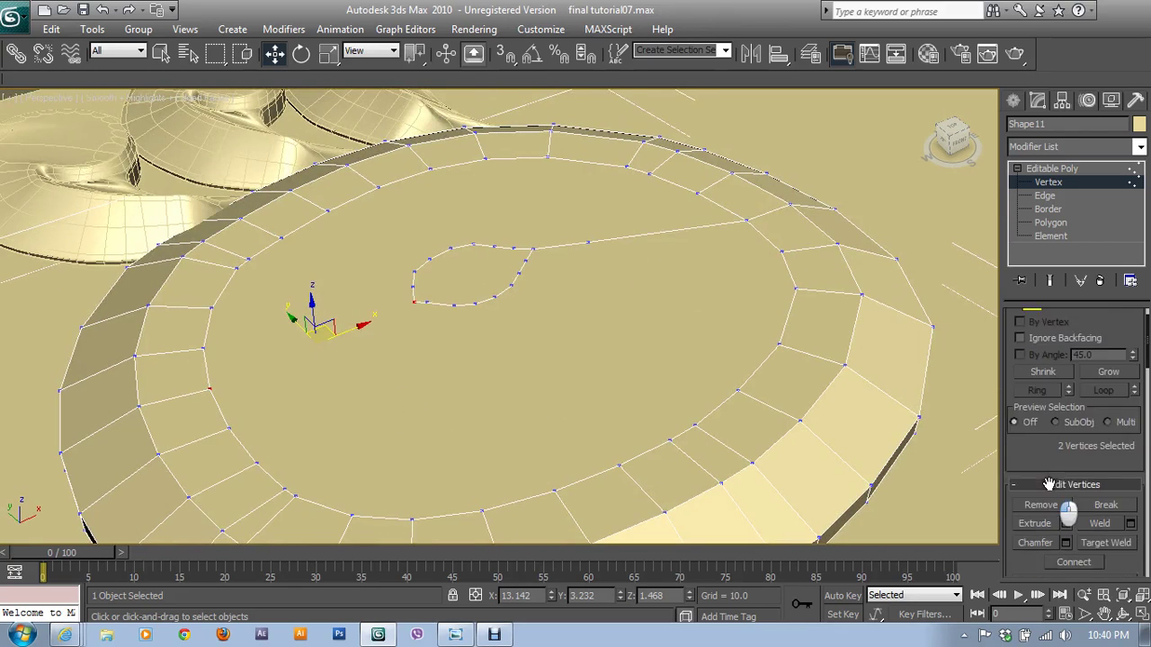
scroll(1061, 475, "down", 3)
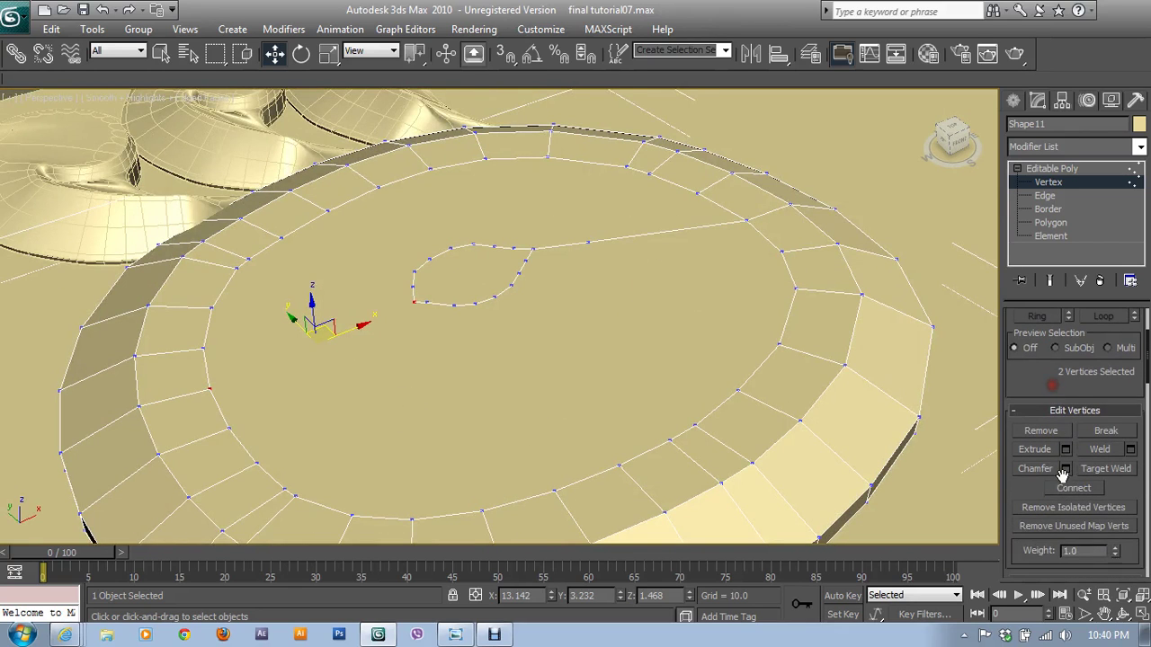
left_click(426, 245)
left_click(379, 184, "ctrl")
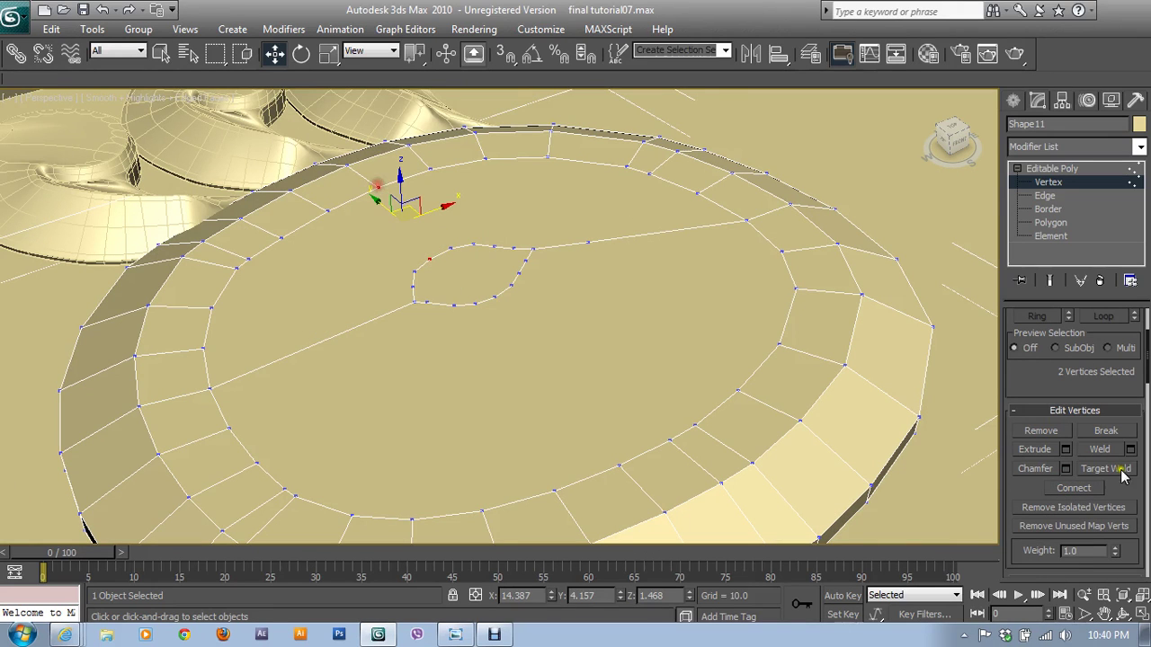
left_click(1073, 488)
Connect the eye loop's bottom vertex to a lower-right inner-ring vertex with a second edge
left_click(495, 300)
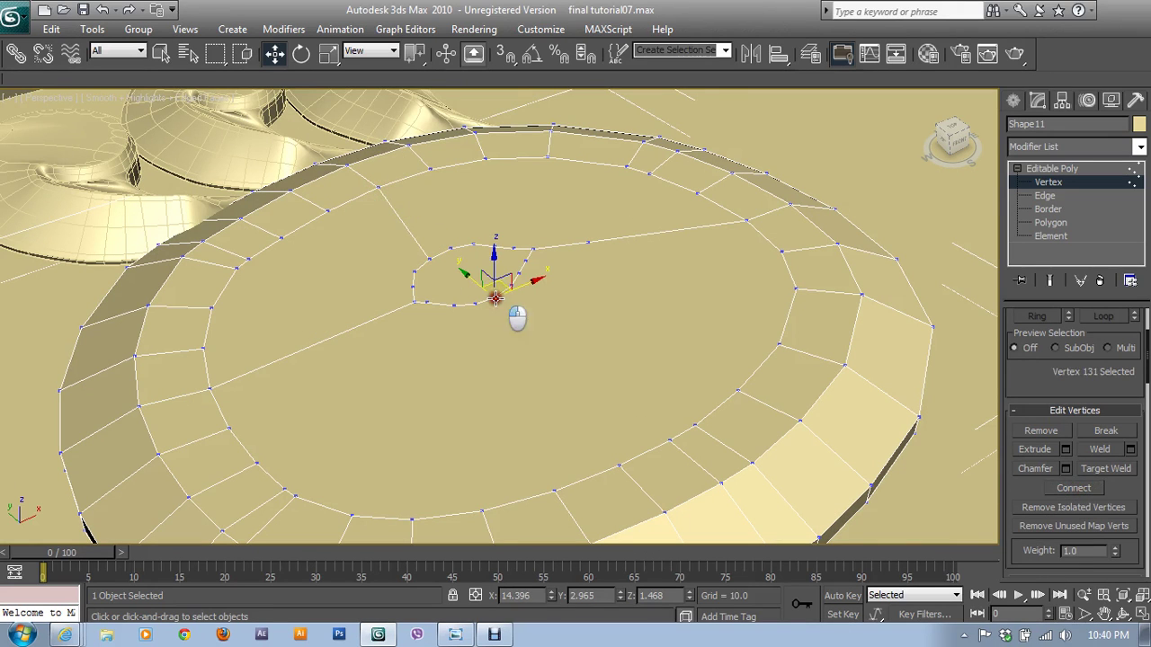
left_click(668, 440, "ctrl")
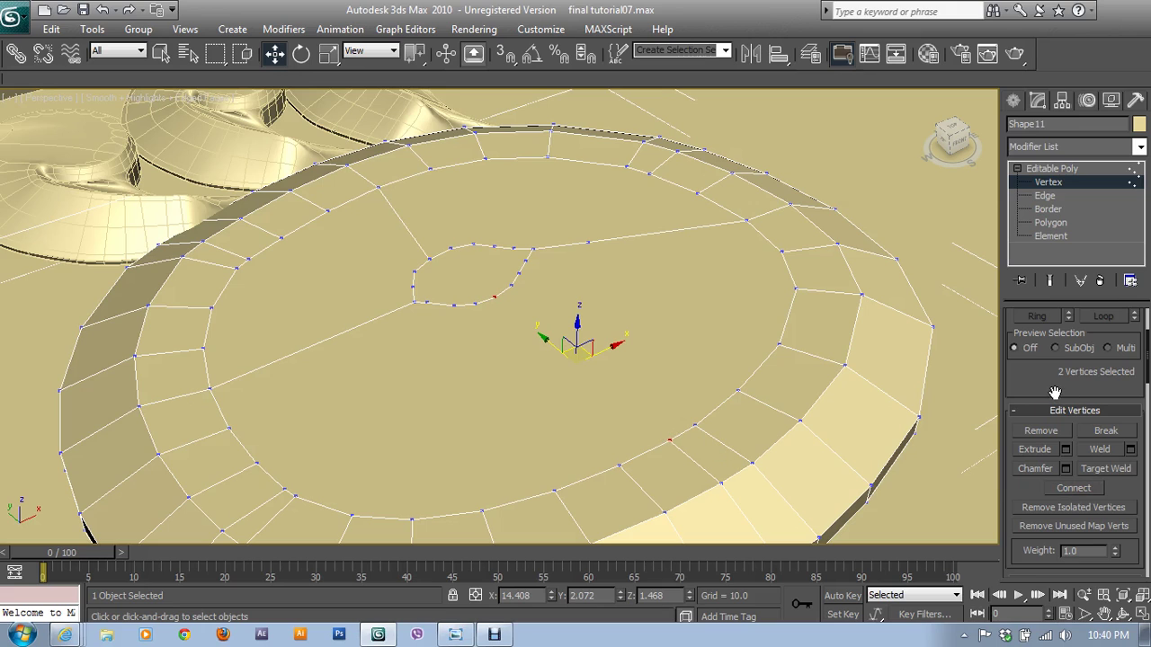
left_click(1090, 494)
scroll(1036, 399, "up", 2)
left_click(1093, 312)
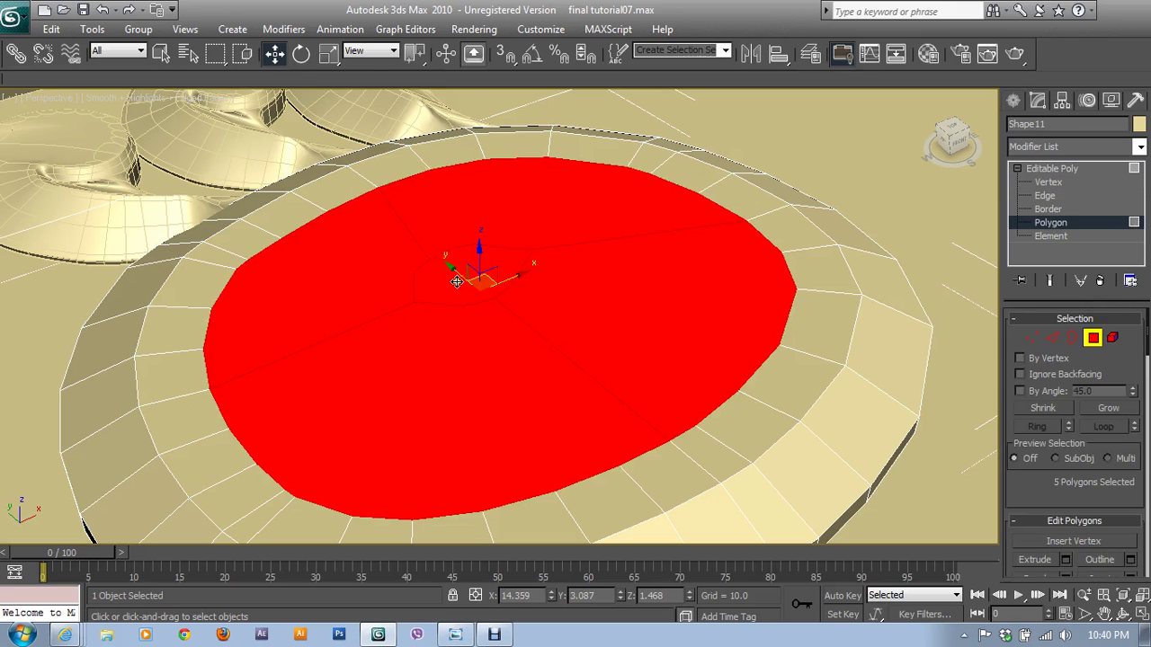
left_click(457, 282)
scroll(520, 357, "up", 2)
scroll(534, 357, "up", 3)
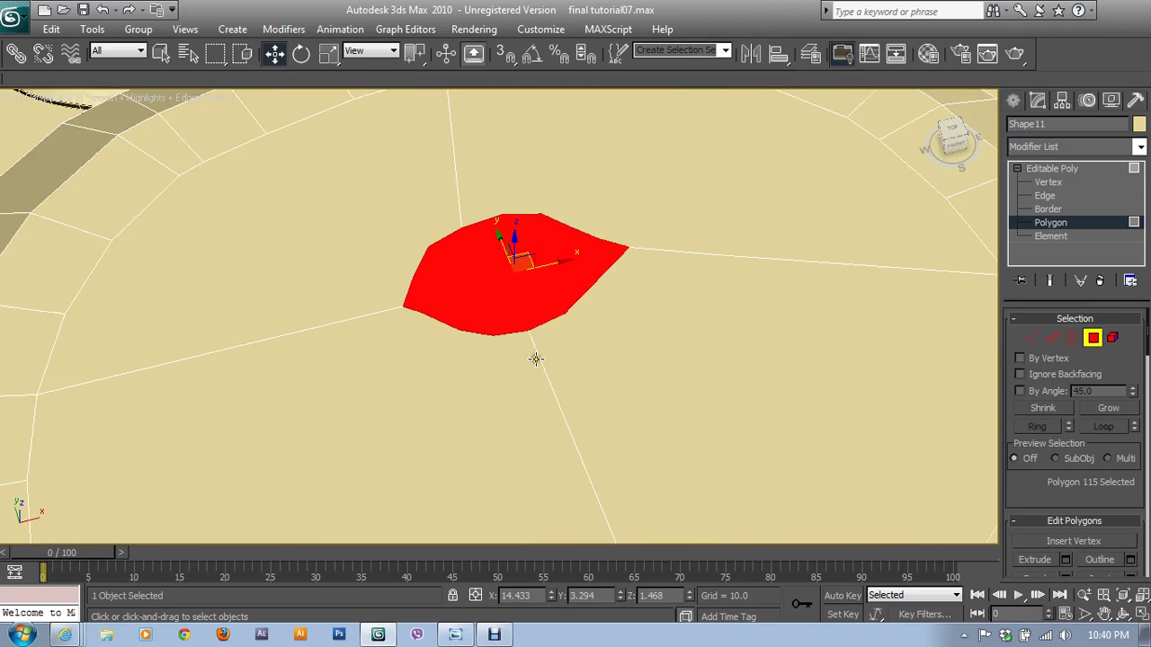
scroll(534, 357, "up", 3)
scroll(1034, 472, "down", 2)
scroll(1053, 488, "down", 2)
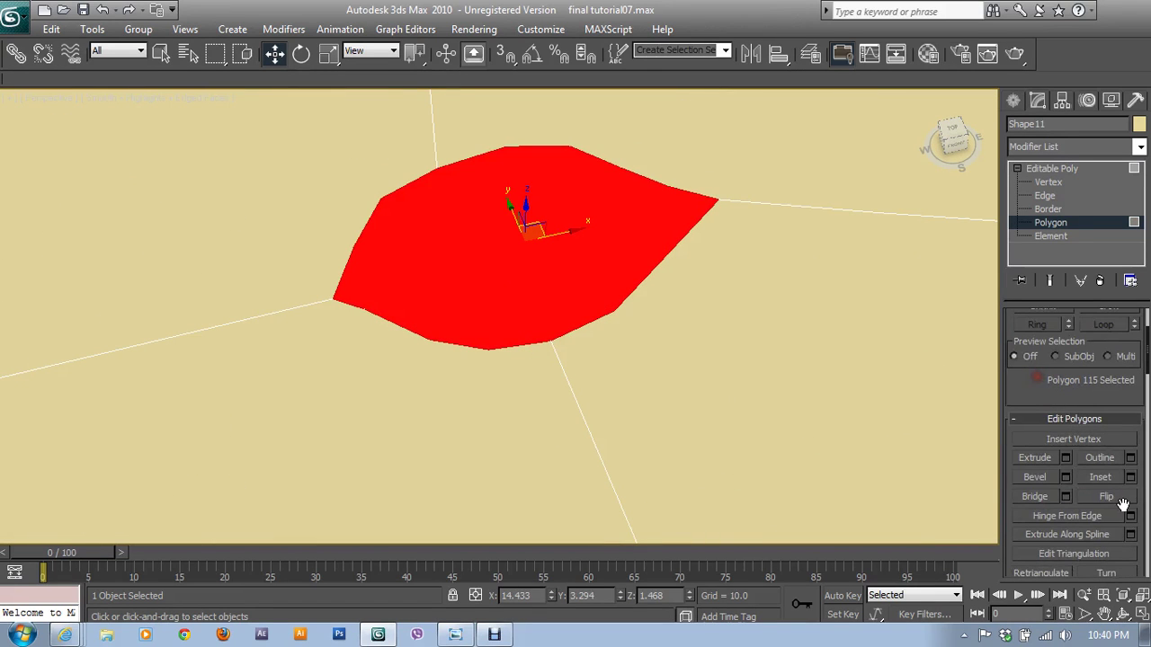
left_click(1130, 477)
mouse_move(655, 296)
left_mouse_down()
mouse_move(660, 309)
mouse_move(641, 293)
left_mouse_up()
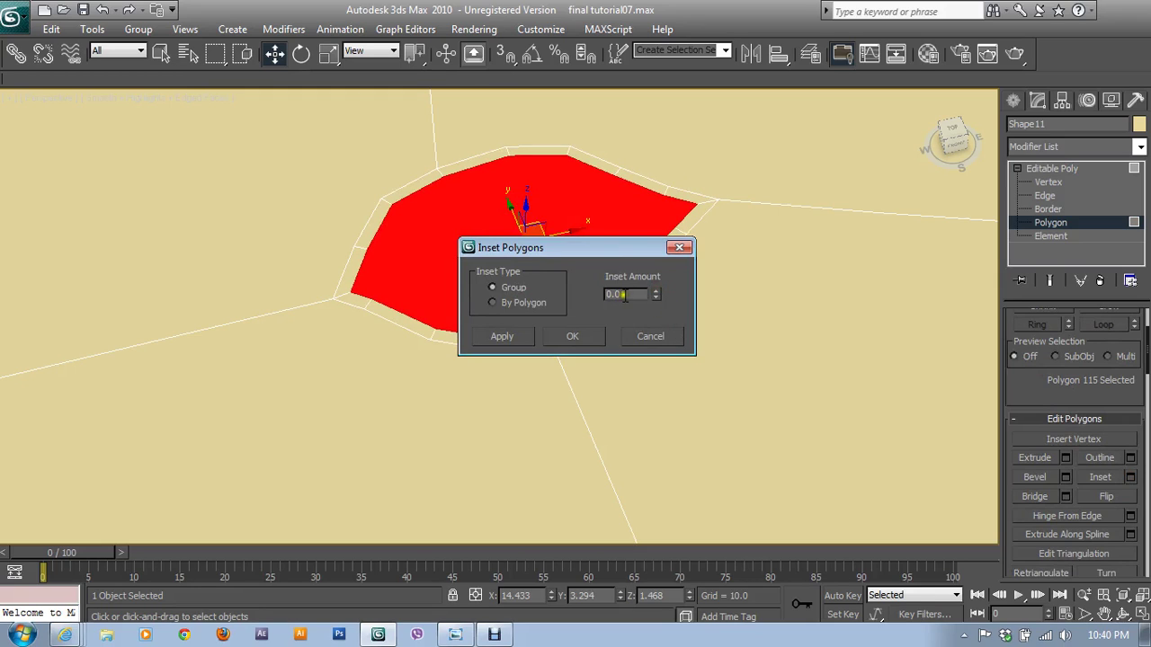
double_click(623, 295)
left_click(593, 337)
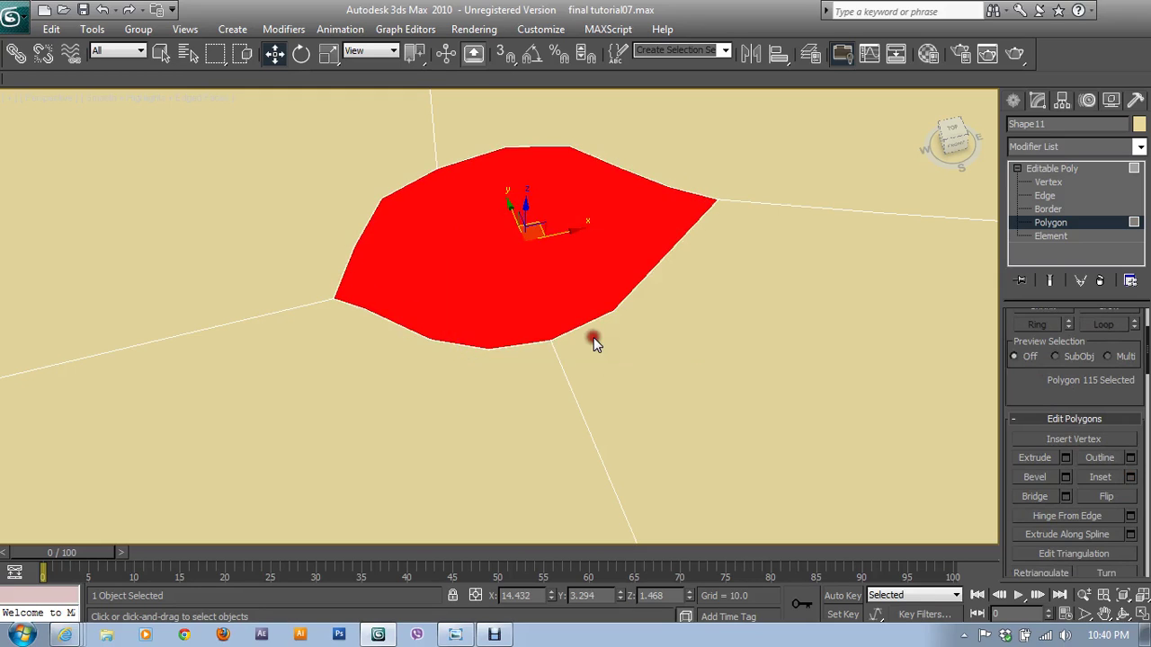
Bevel the eye face down with Height -0.02 to recess it
left_click(1065, 478)
left_click(659, 329)
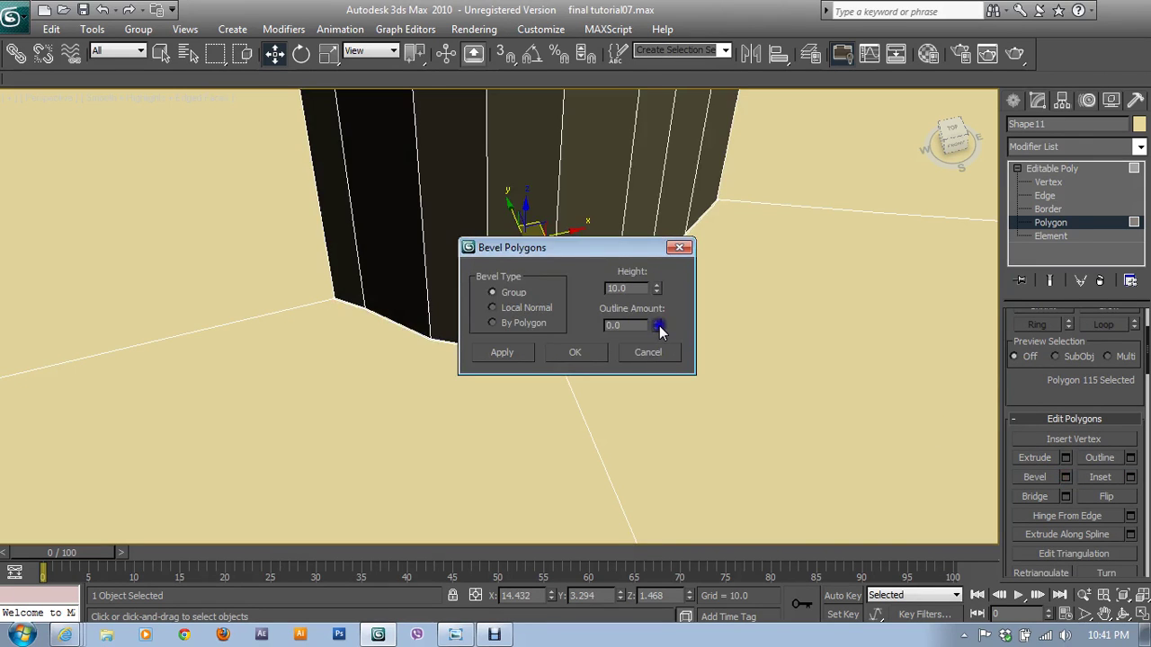
left_click_drag(656, 290, 673, 318)
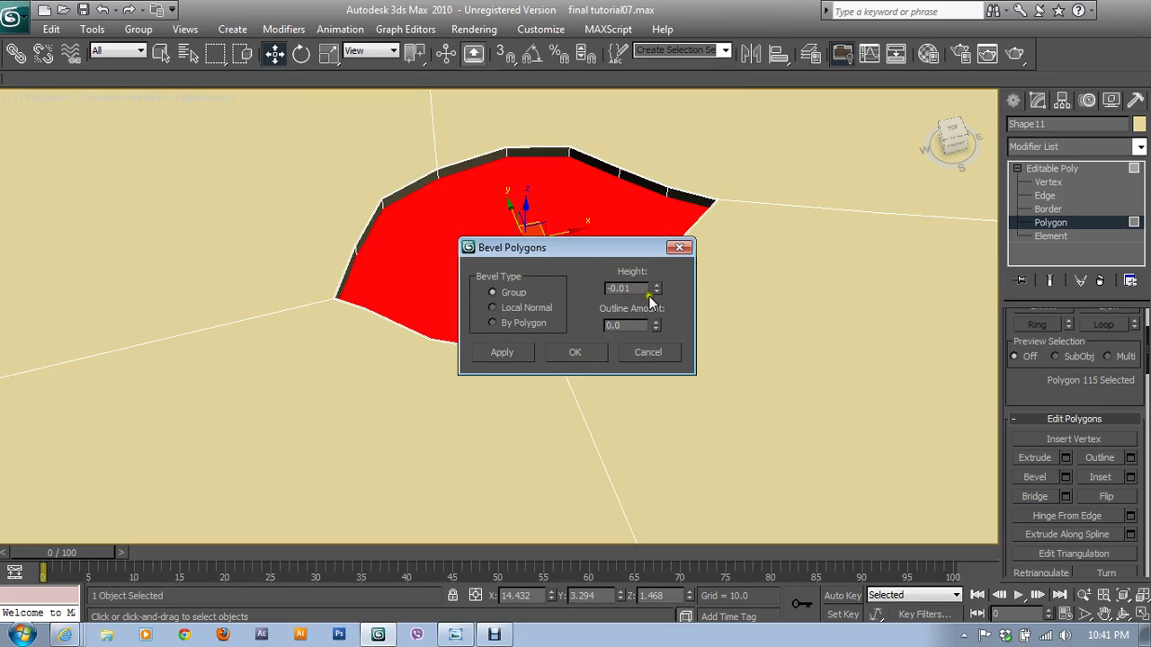
left_click(656, 293)
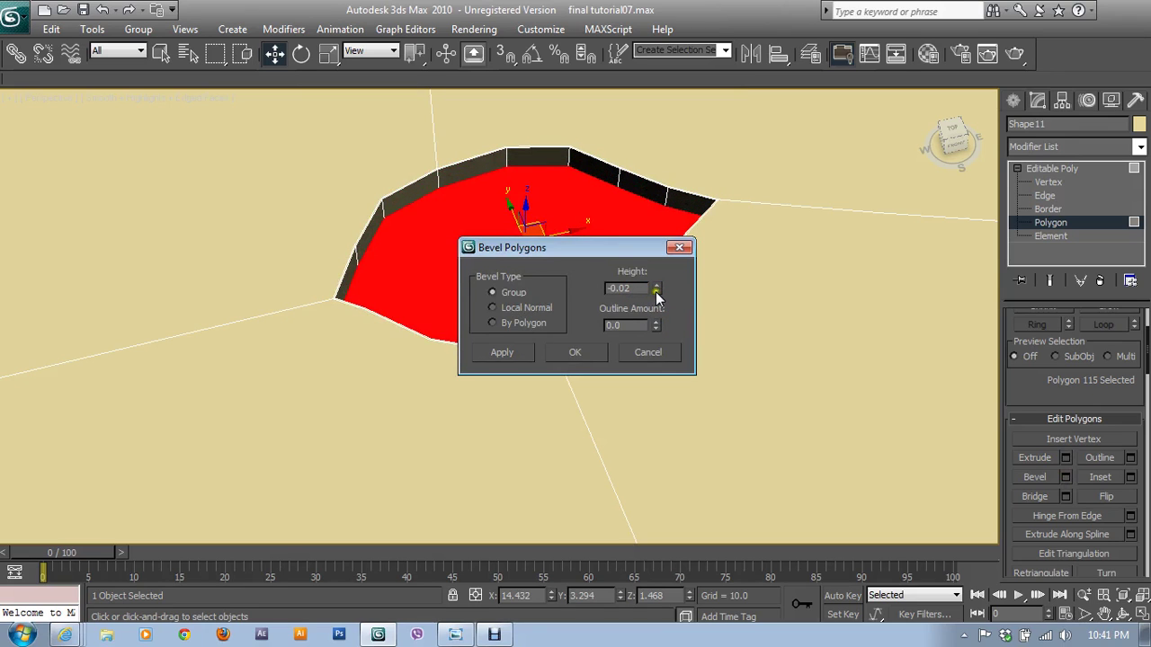
left_click(575, 352)
mouse_move(583, 360)
middle_mouse_down("alt")
mouse_move(678, 330)
mouse_move(686, 365)
mouse_move(719, 377)
middle_mouse_up("alt")
Inset the recessed eye face by 0.001 twice
left_click(1129, 478)
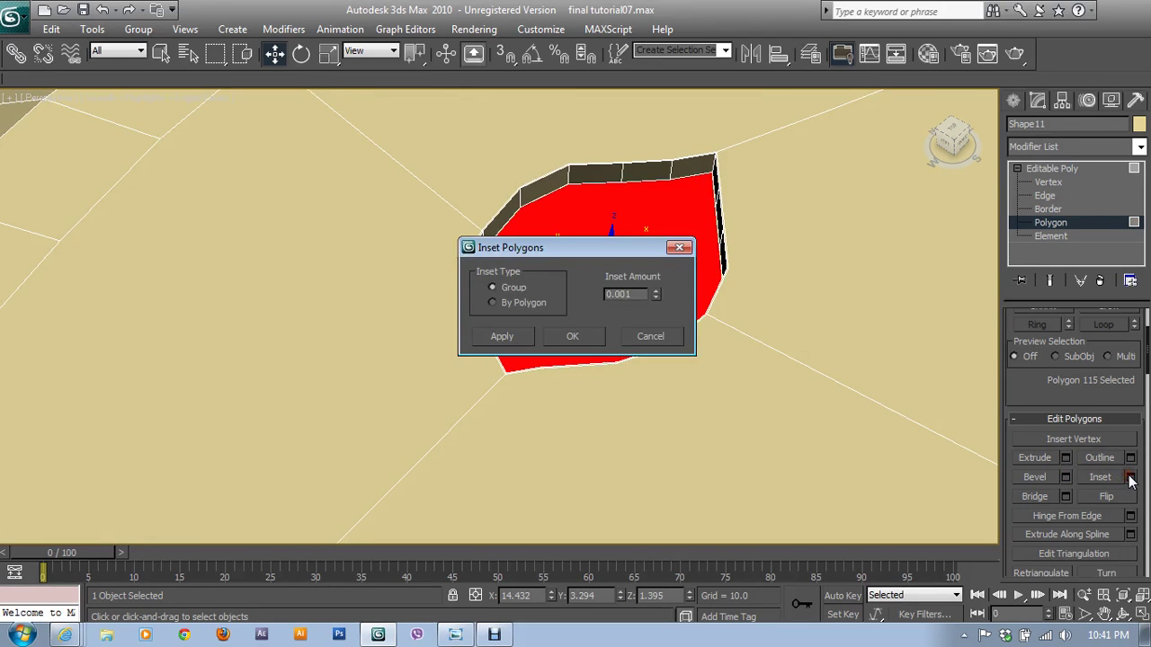
left_click(575, 336)
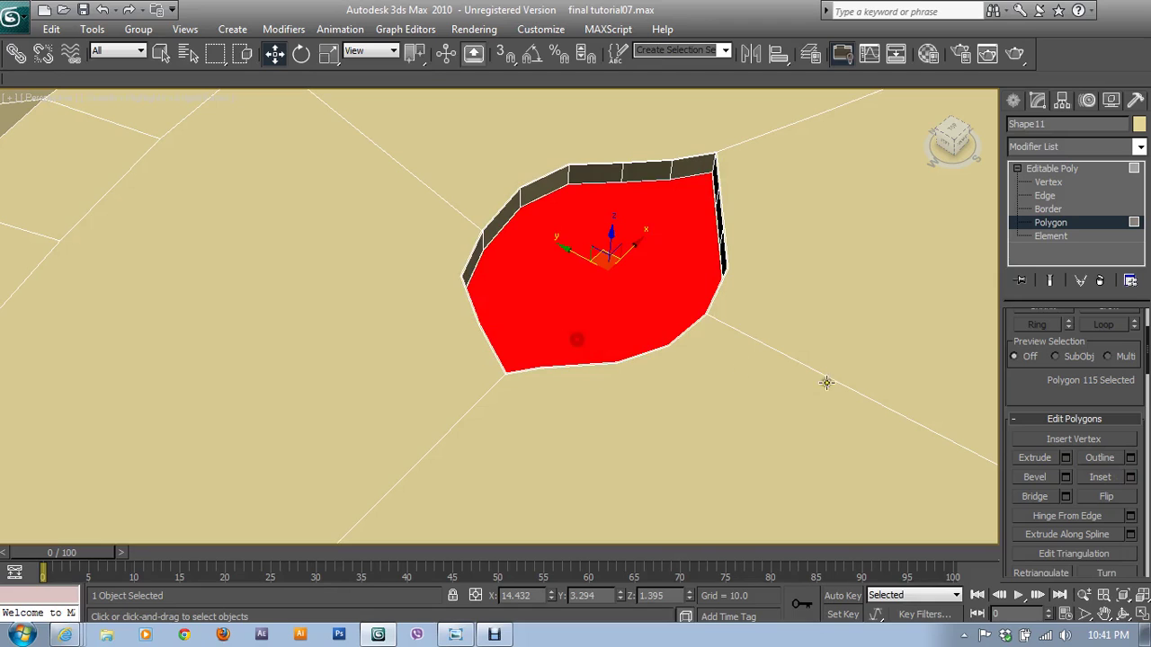
left_click(1129, 478)
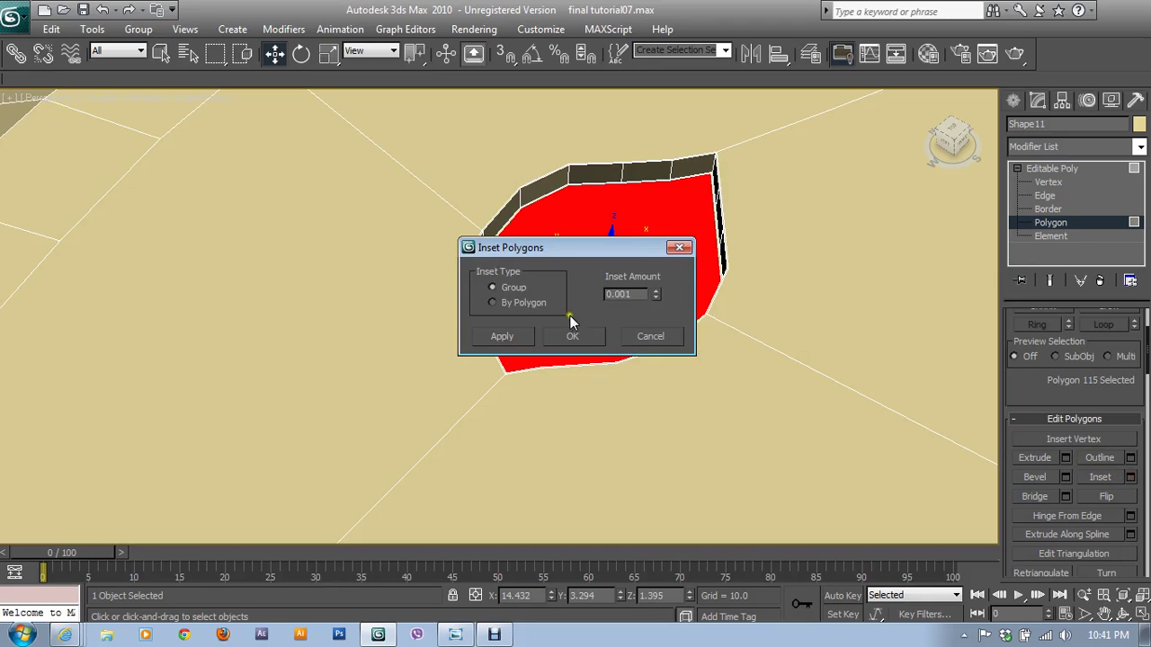
left_click(584, 337)
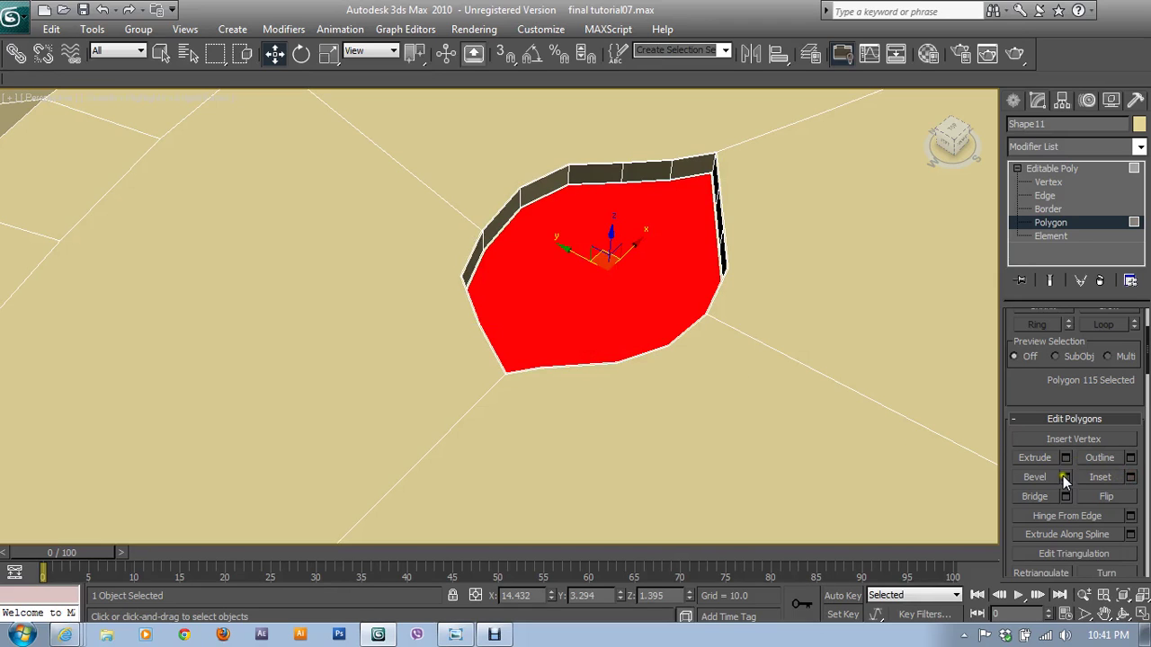
left_click(1130, 478)
Bevel the eye face back up with Height 0.02 and Outline -0.01
left_click(1065, 477)
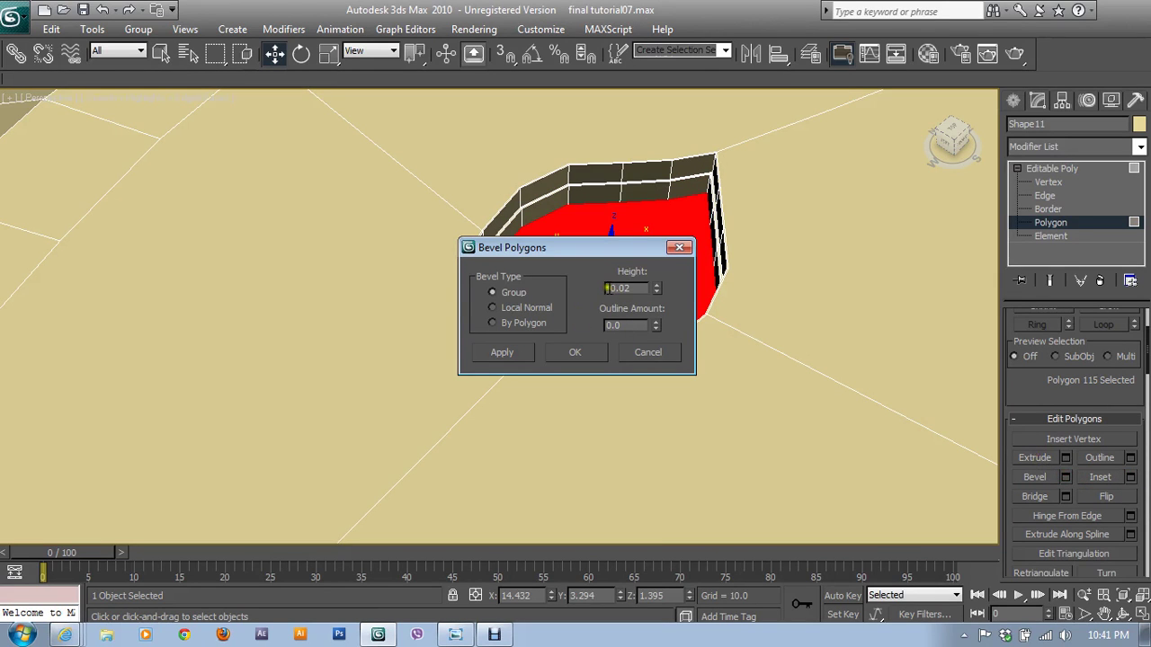
key("BackSpace")
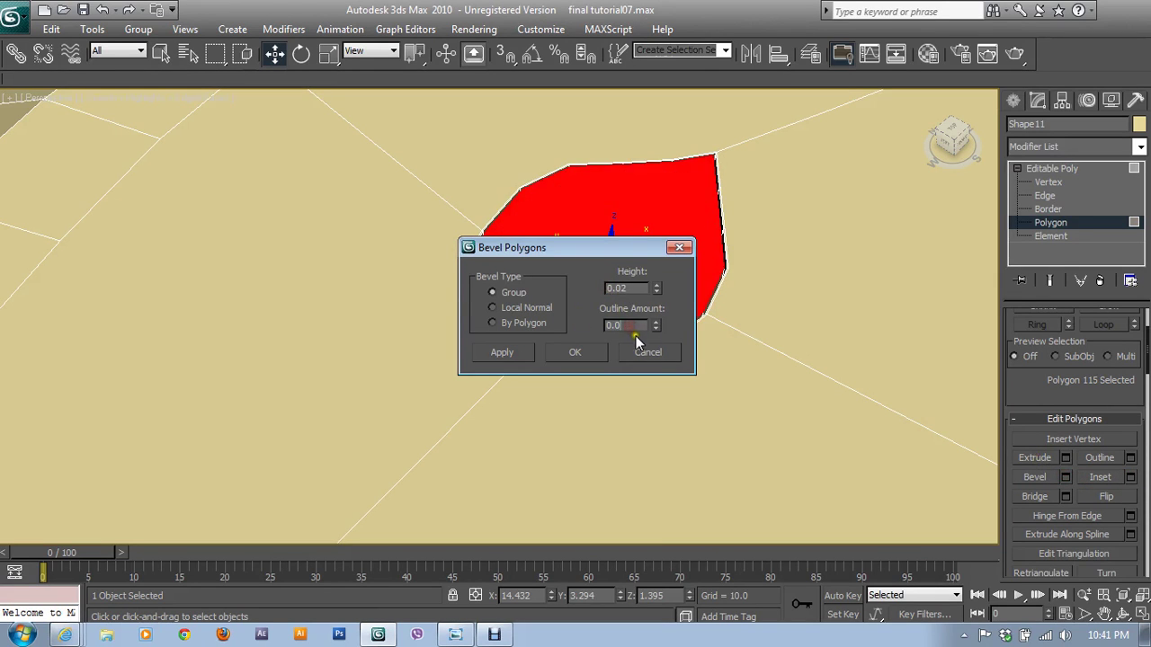
left_click(655, 329)
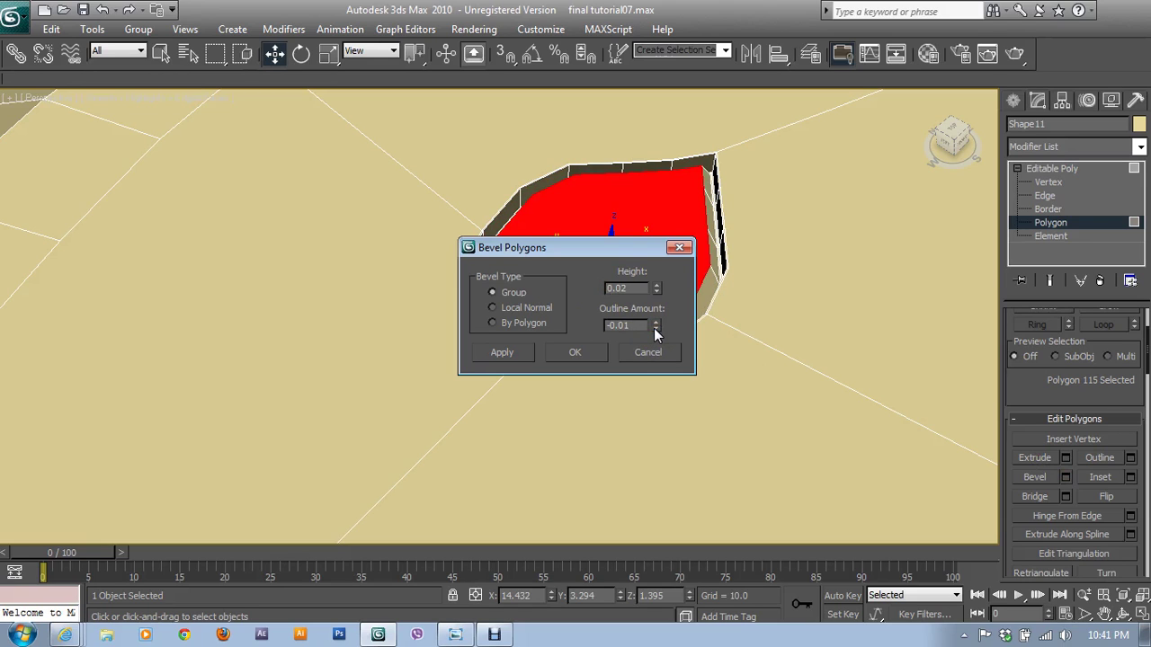
left_click(576, 353)
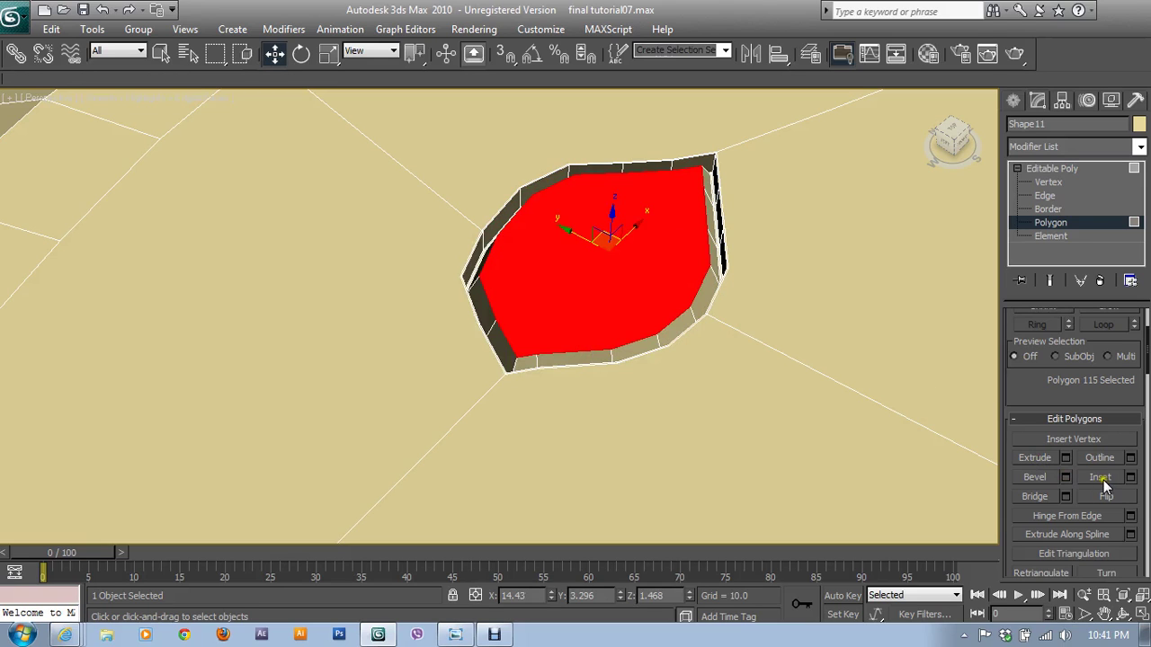
Apply a final 0.001 inset to the raised eye face
left_click(1131, 478)
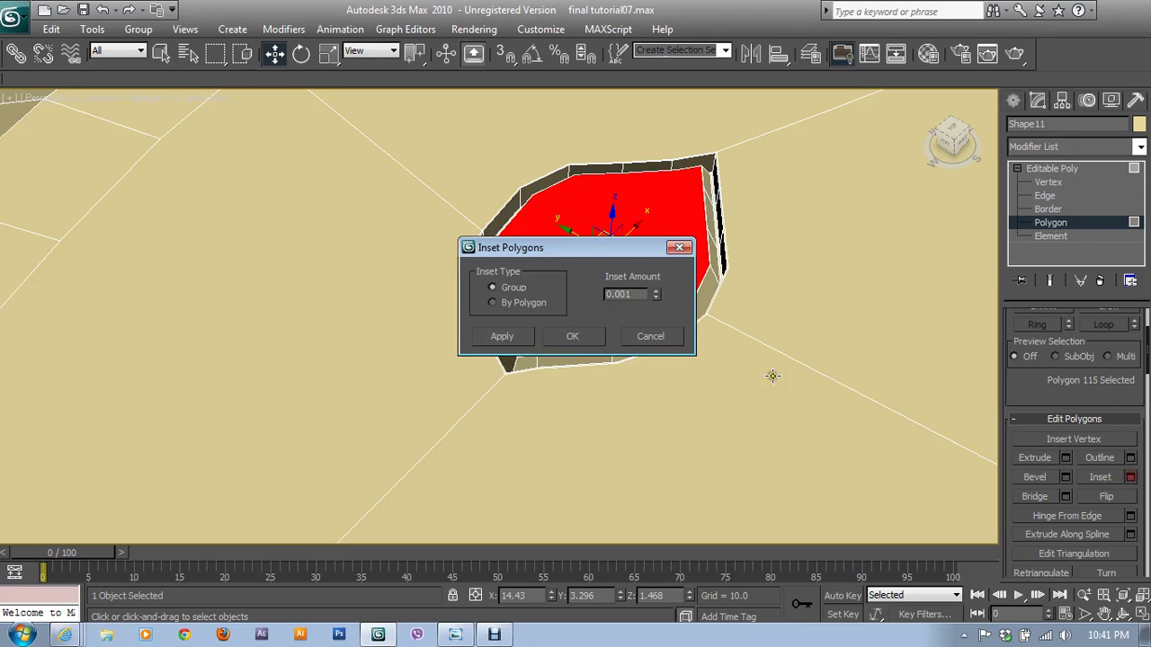
left_click(580, 342)
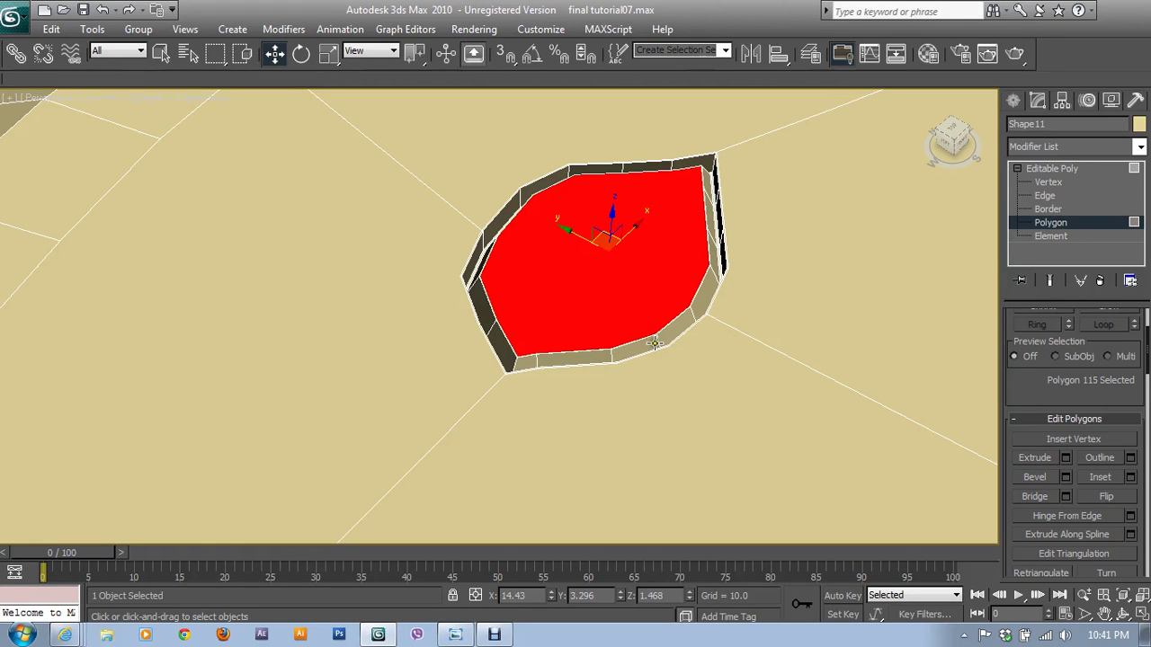
left_click(655, 343)
Connect a ring of eye-wall edges with 2 segments and Pinch 97
left_click(1045, 195)
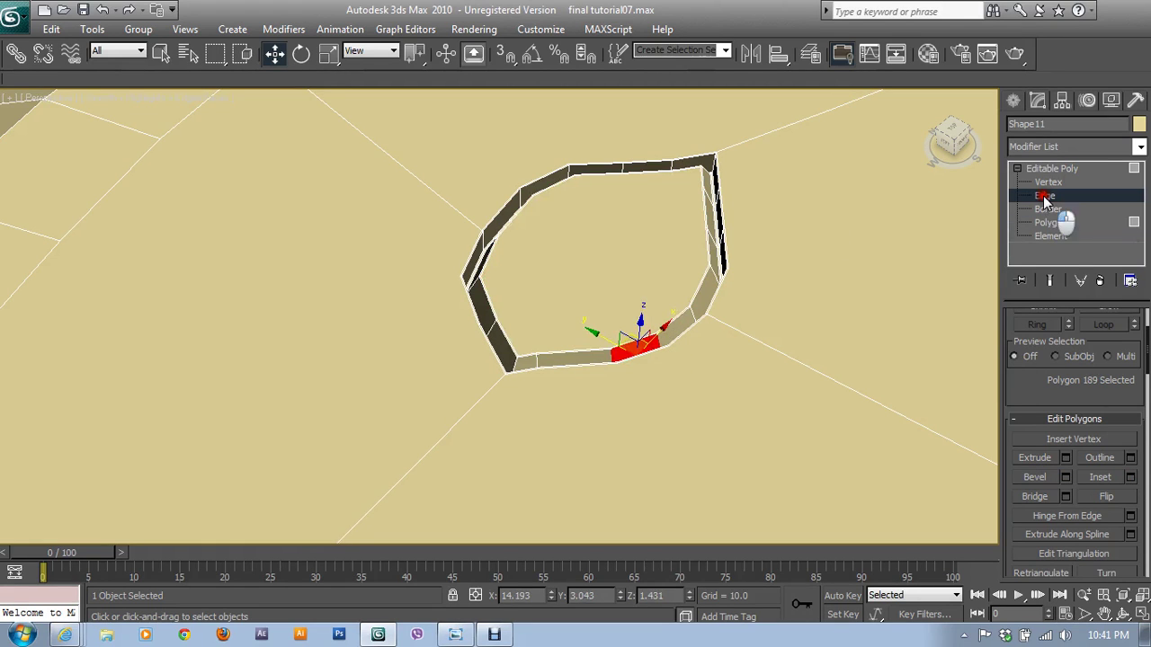
mouse_move(648, 208)
middle_mouse_down("alt")
mouse_move(614, 193)
mouse_move(588, 206)
middle_mouse_up("alt")
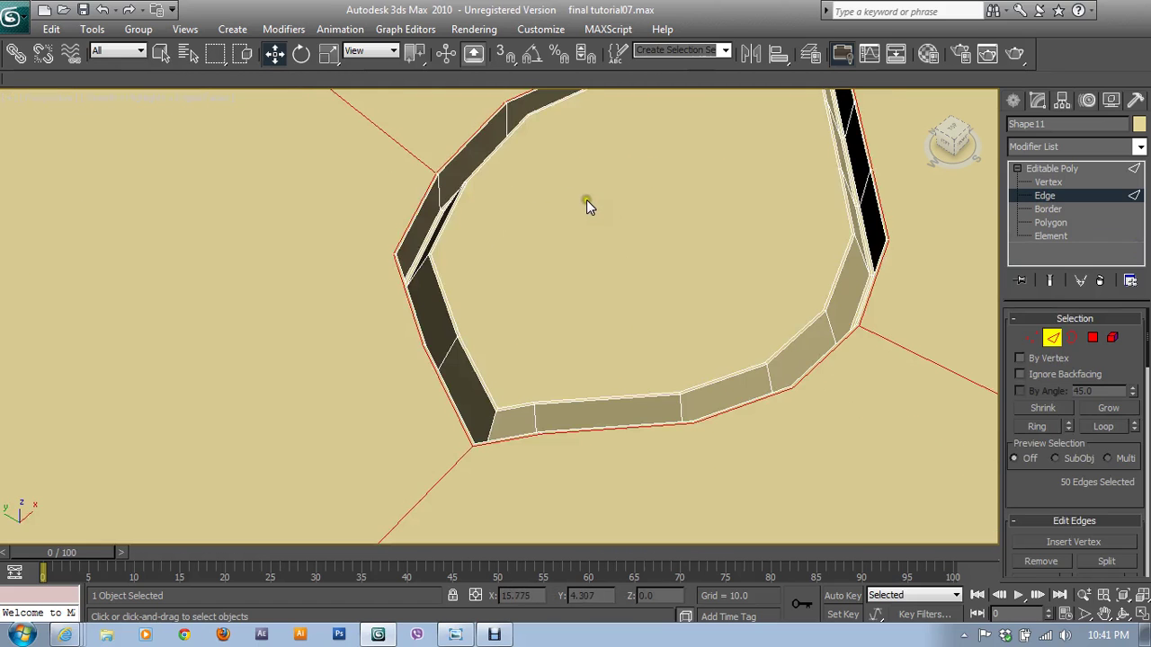
left_click(509, 107)
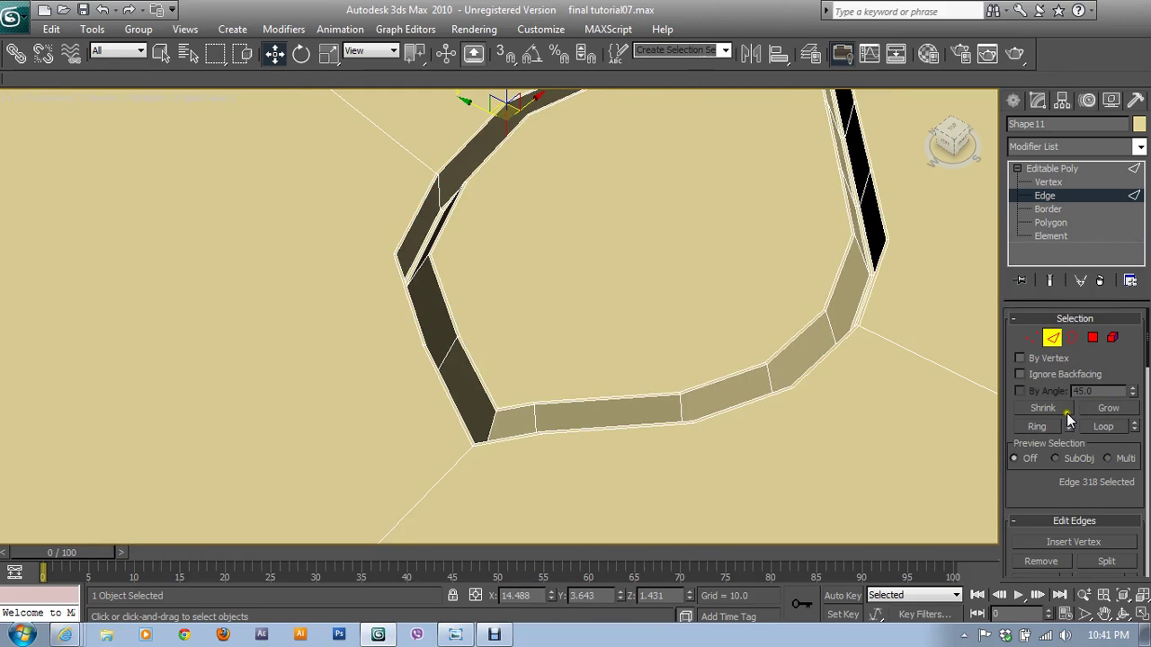
left_click(1039, 426)
left_click_drag(1050, 504, 1044, 402)
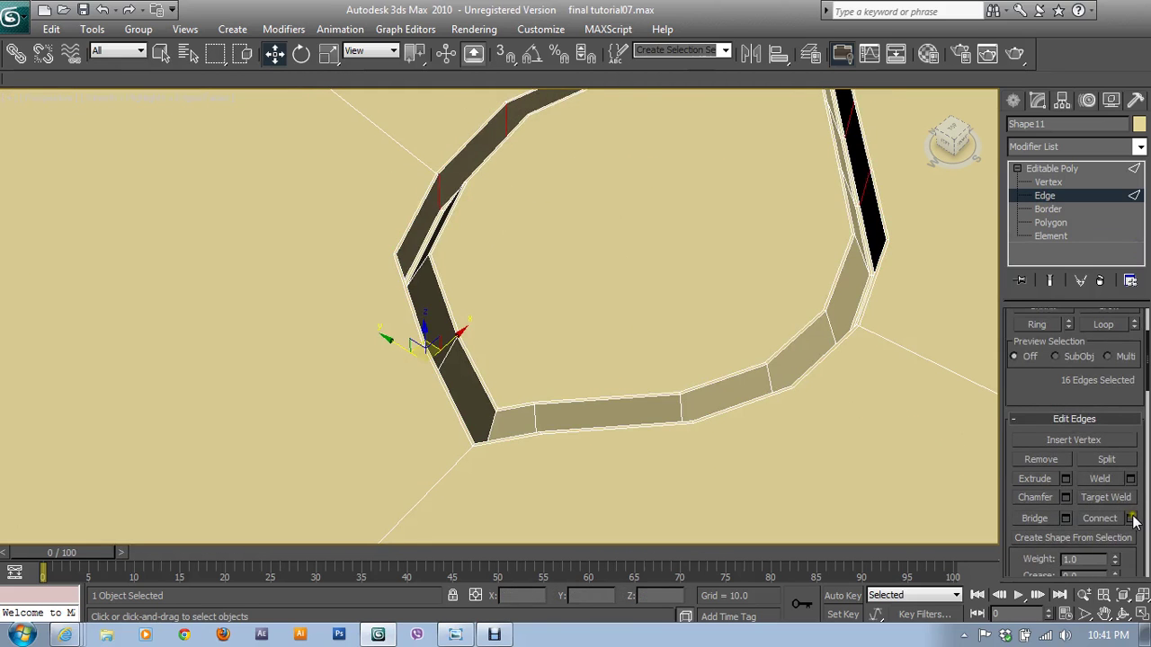
left_click(1131, 518)
left_click(567, 285)
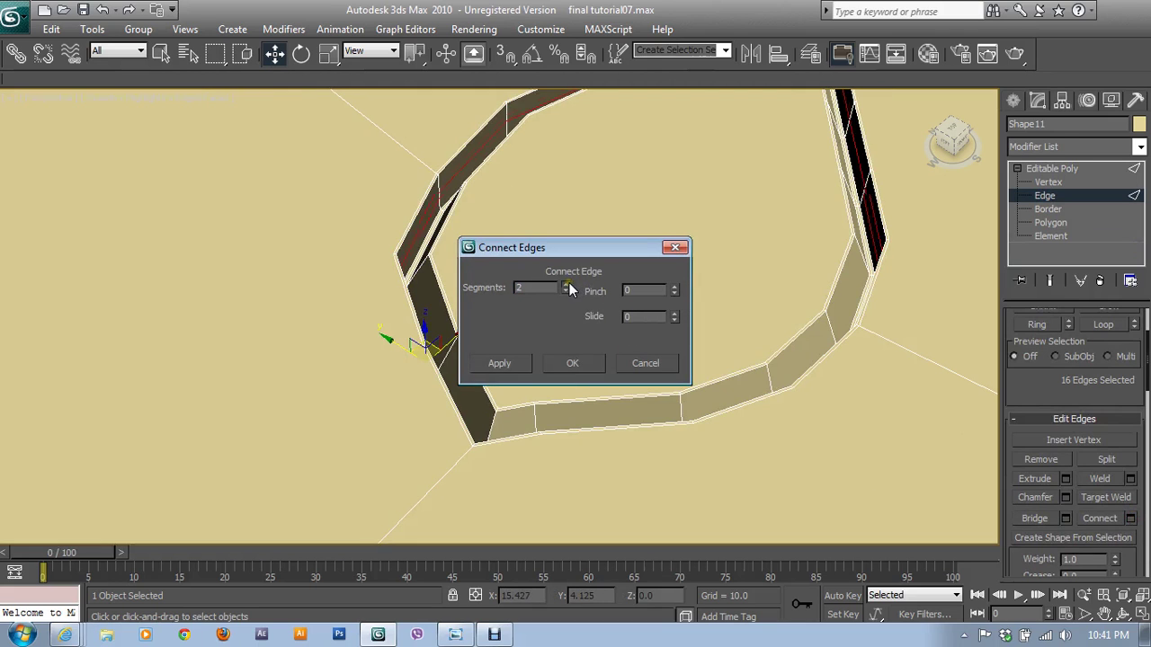
left_click_drag(674, 286, 675, 123)
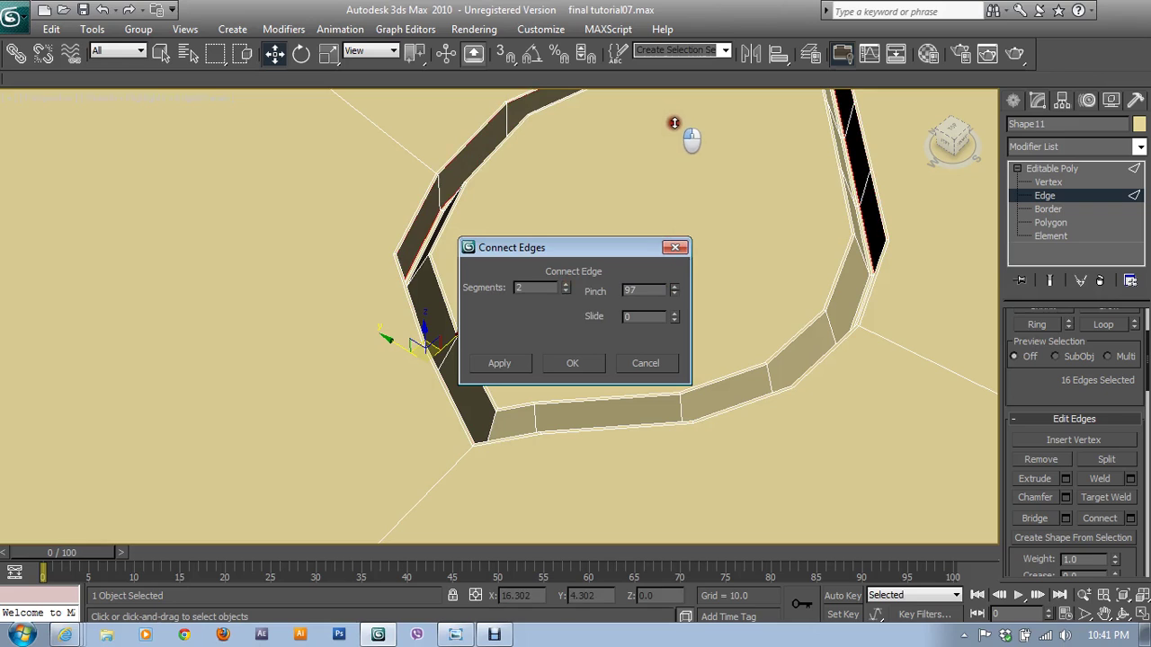
left_click(583, 363)
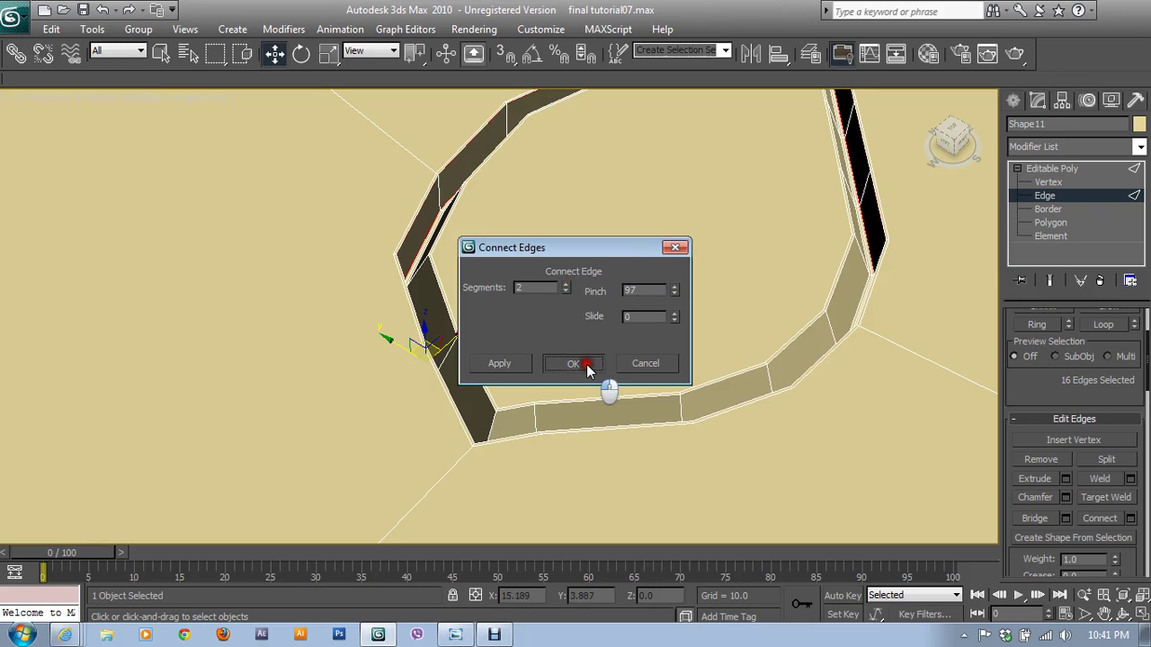
Add a second pair of pinched loops around the eye opening's wall edge ring
left_click(538, 416)
left_click(1040, 326)
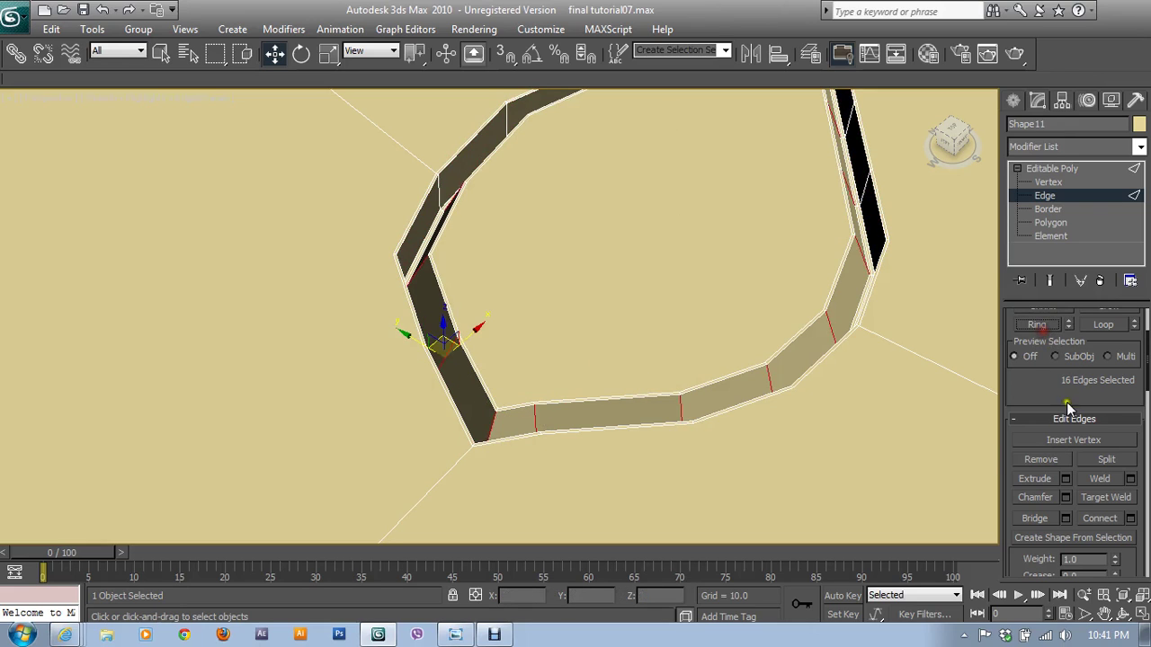
scroll(1054, 385, "down", 1)
left_click(1131, 488)
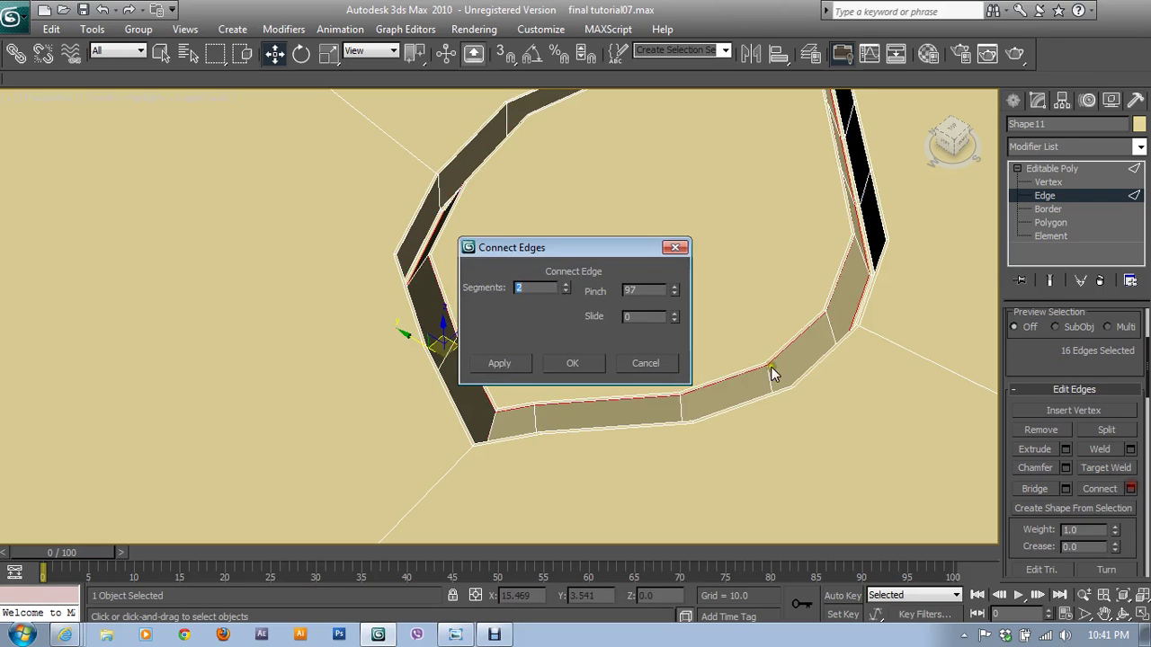
left_click(576, 361)
scroll(630, 387, "down", 3)
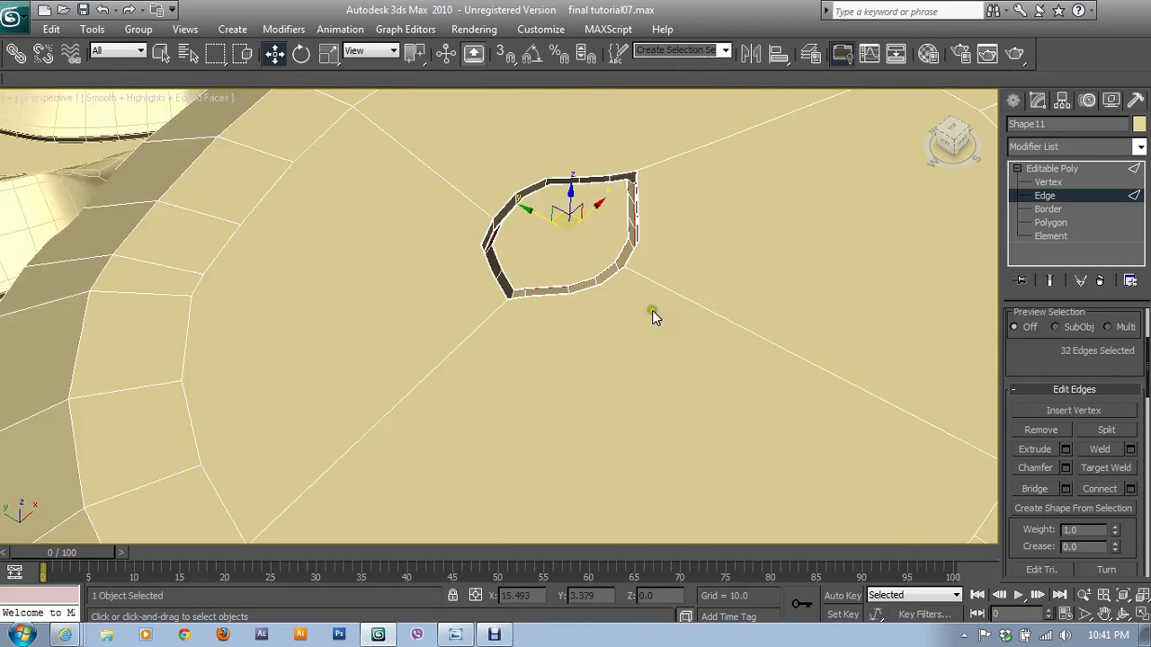
scroll(652, 310, "down", 2)
middle_click_drag(639, 319, 567, 237)
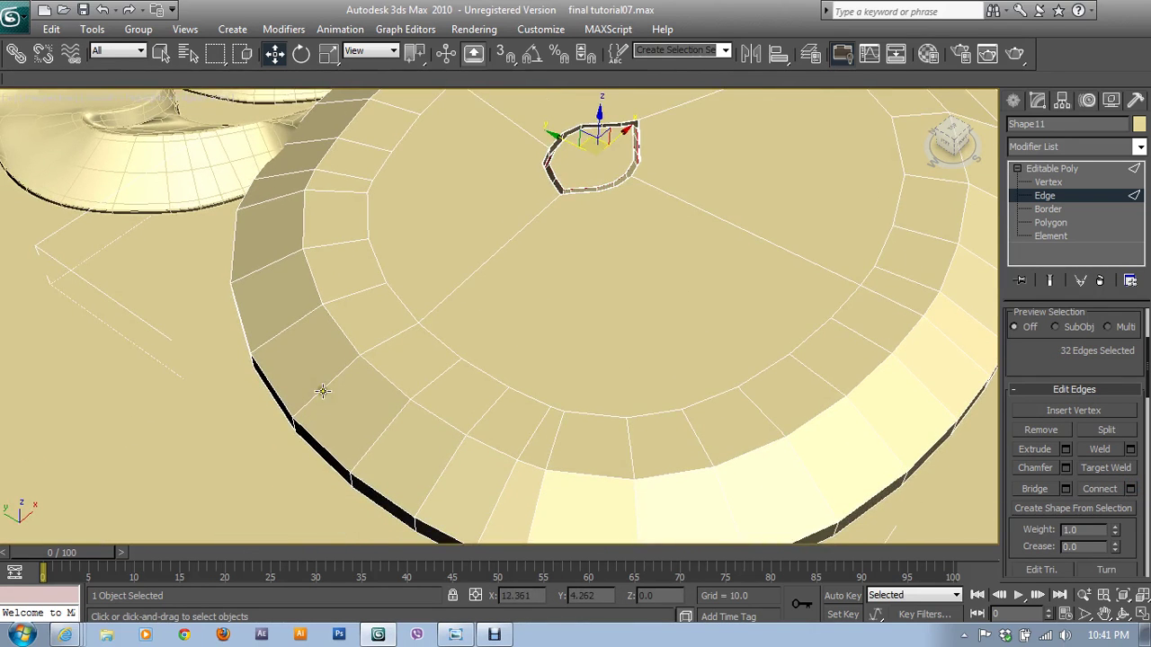
left_click(323, 391)
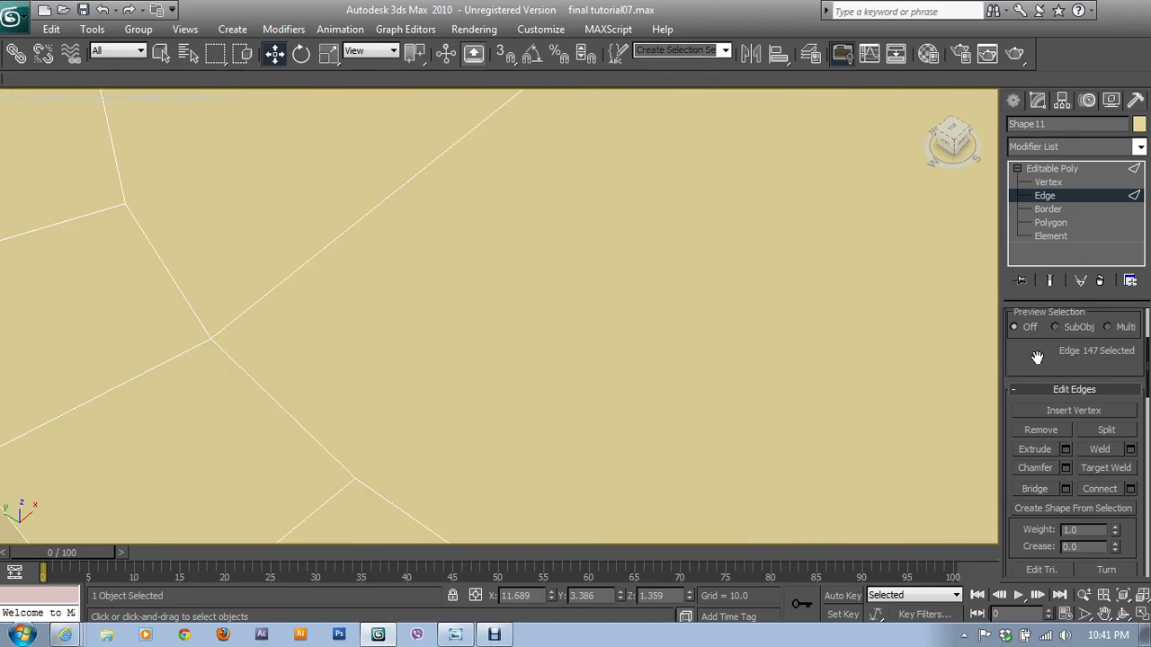
Add pinched 2-segment support loops across the disc's outer and inner 30-edge top rings
mouse_move(1047, 358)
left_mouse_down()
mouse_move(1050, 467)
mouse_move(1052, 378)
left_mouse_up()
left_click(1038, 409)
left_click(1131, 514)
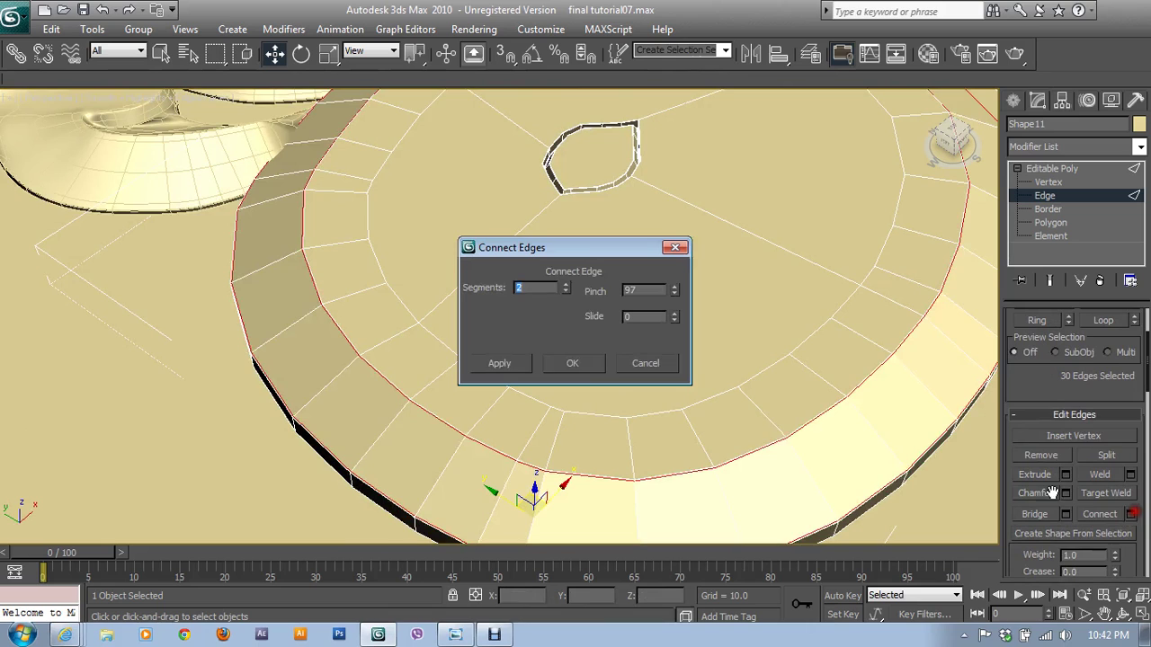
left_click(572, 363)
left_click(422, 389)
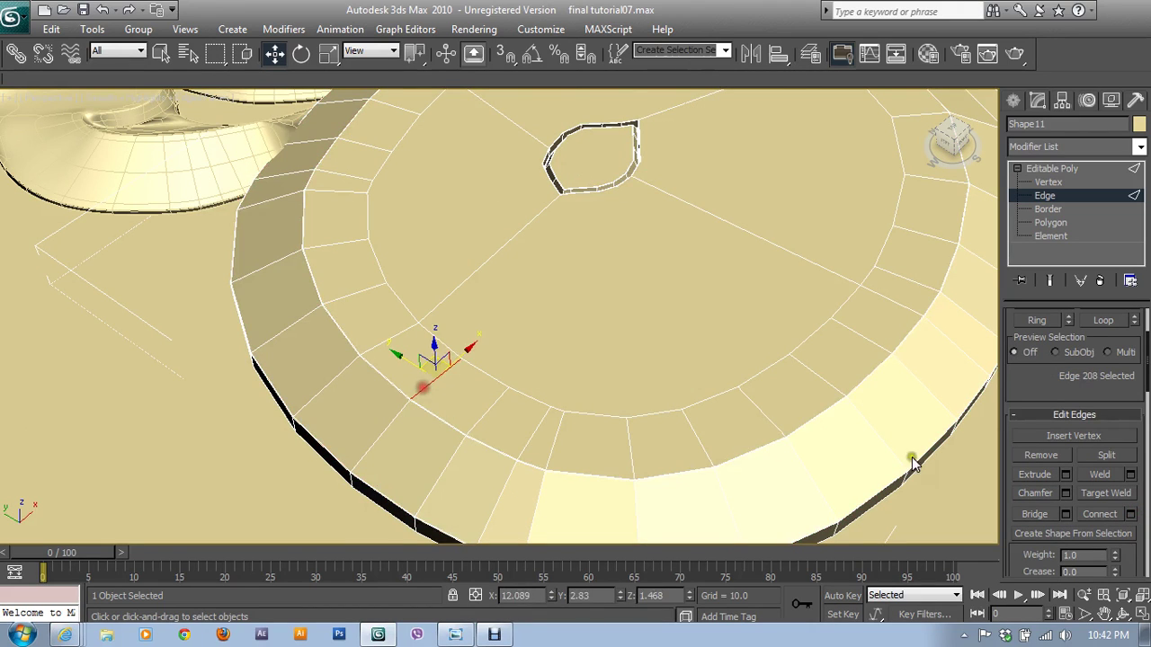
left_click(1036, 320)
left_click(1133, 513)
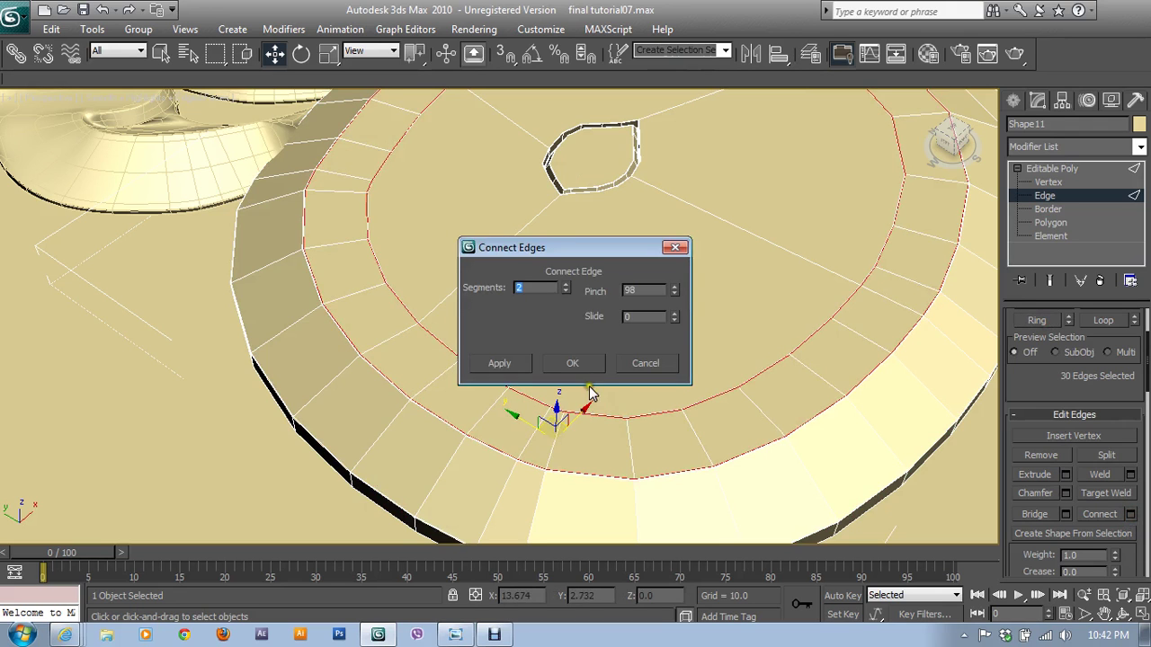
left_click(580, 361)
Add two pinched loops along the disc's 30 vertical side-wall edges
middle_click_drag(613, 418, 647, 355, "alt")
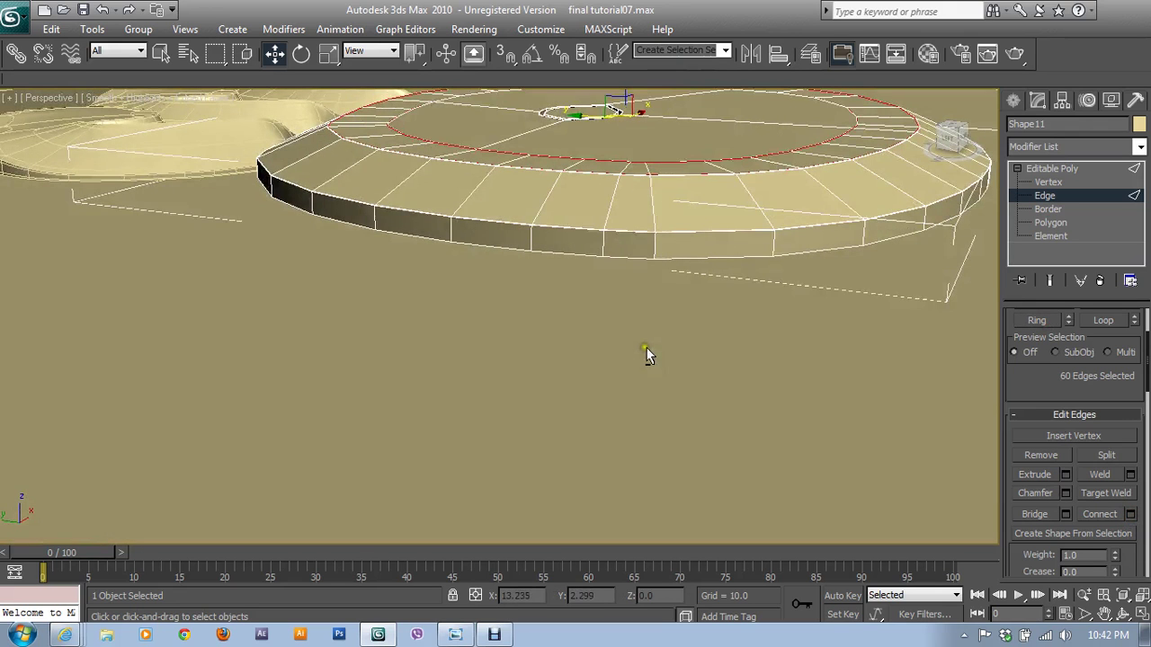
left_click(652, 246)
left_click(1039, 320)
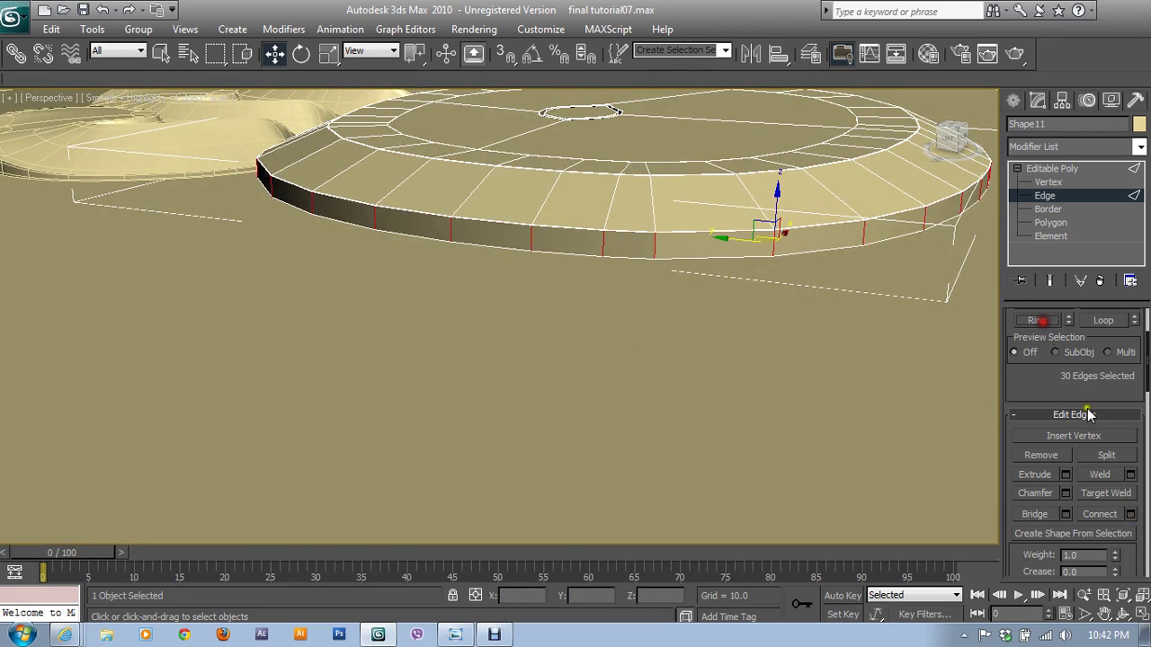
left_click(1131, 515)
left_click(576, 369)
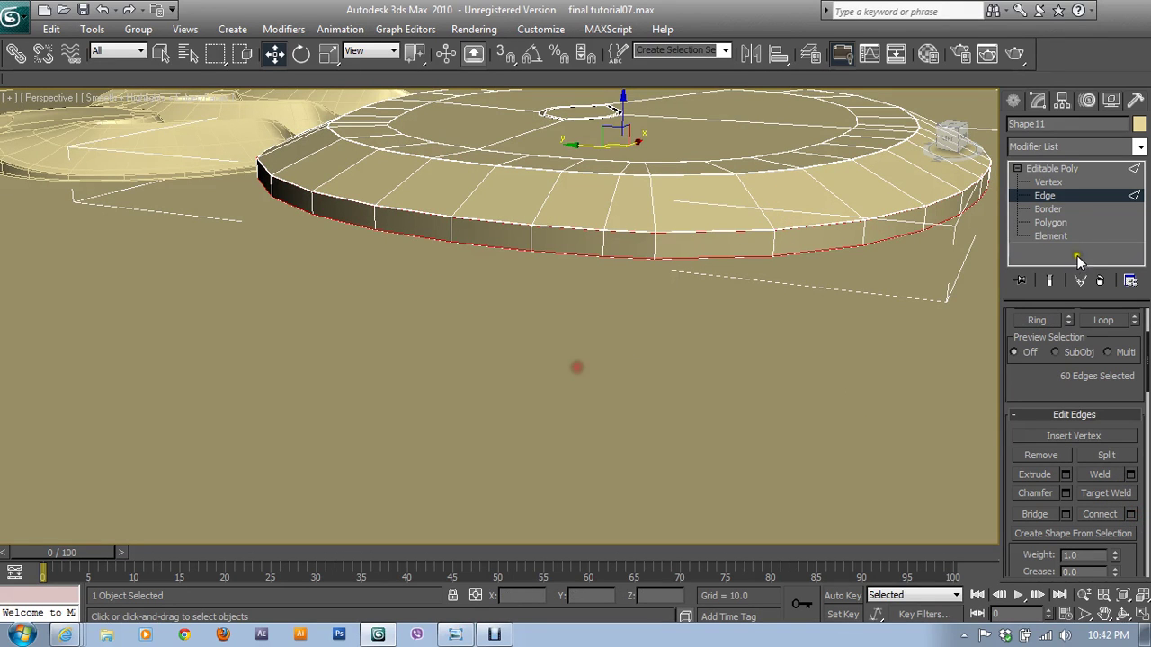
left_click(1046, 196)
Select the disc's large flat face and unhide all hidden objects
left_click(1092, 337)
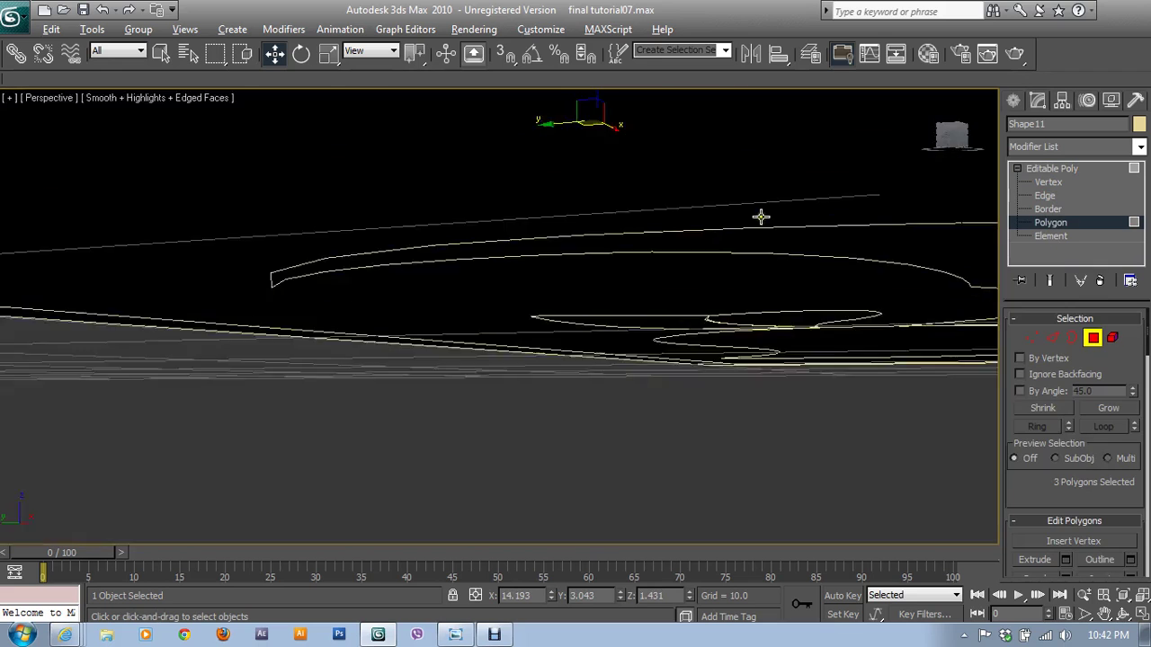
middle_click_drag(761, 217, 730, 210, "alt")
left_click(693, 235)
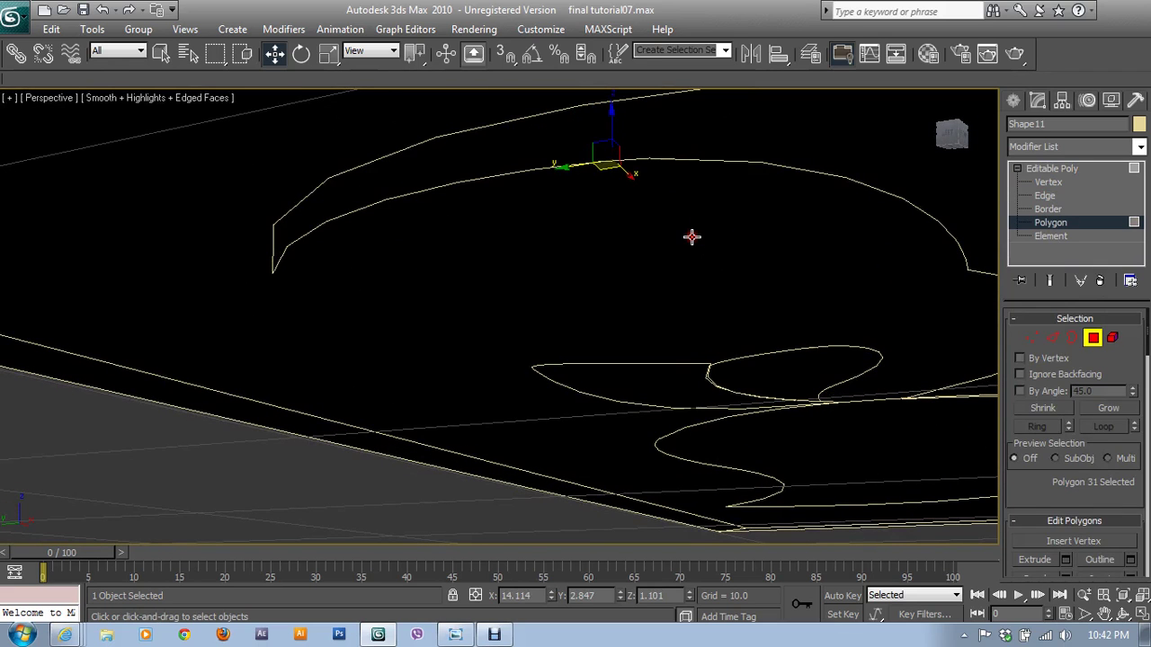
left_click(1093, 337)
right_click(717, 310)
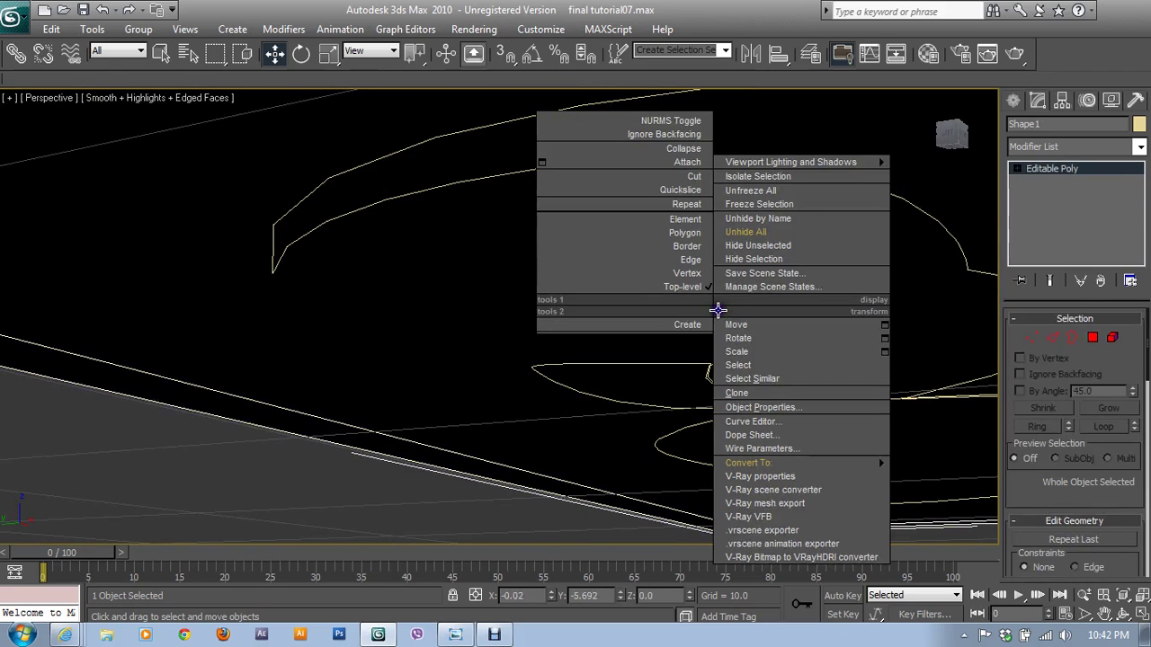
left_click(764, 261)
Inset the selected large face by 0.001
key("4")
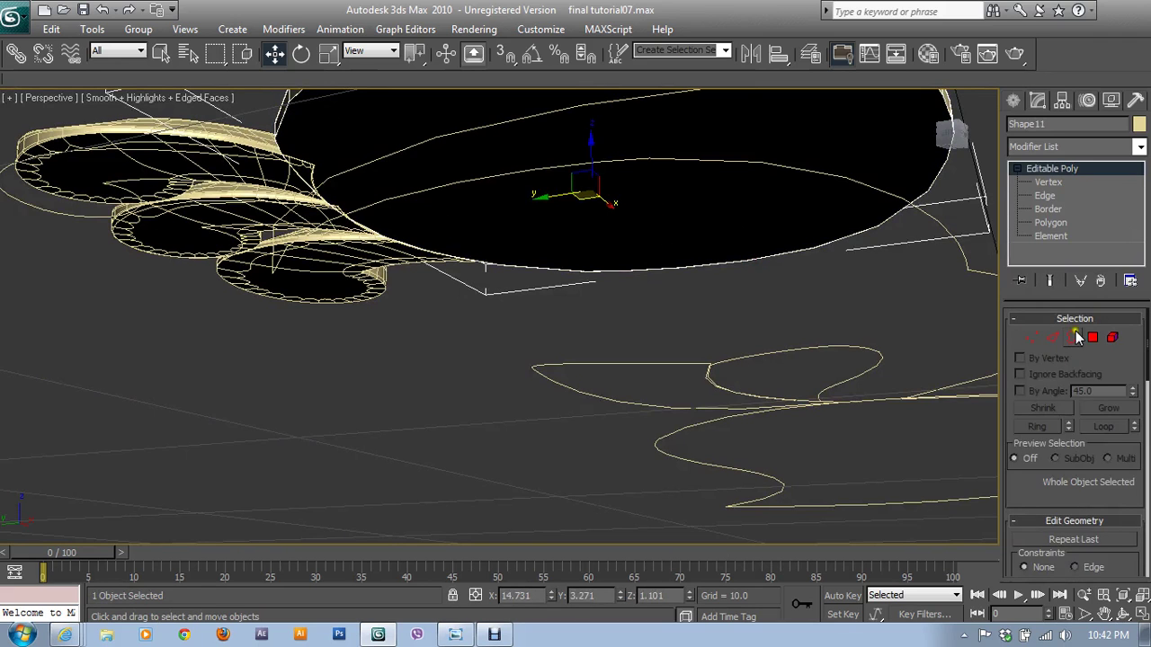
middle_click_drag(730, 261, 724, 358)
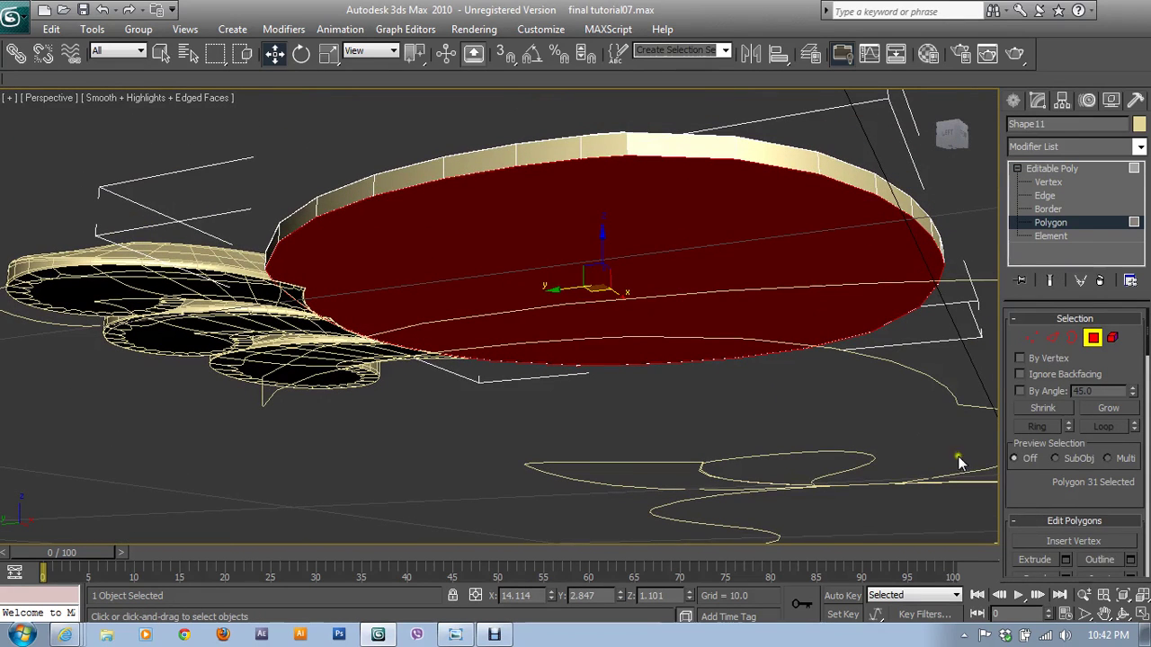
scroll(1027, 493, "down", 3)
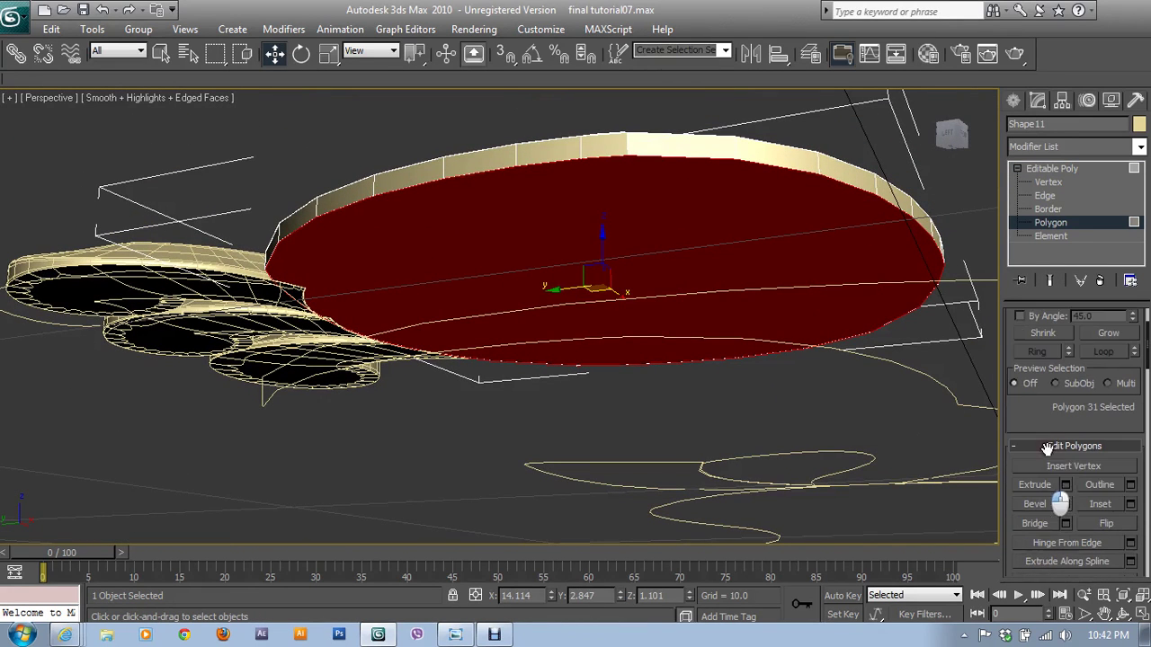
left_click(1131, 499)
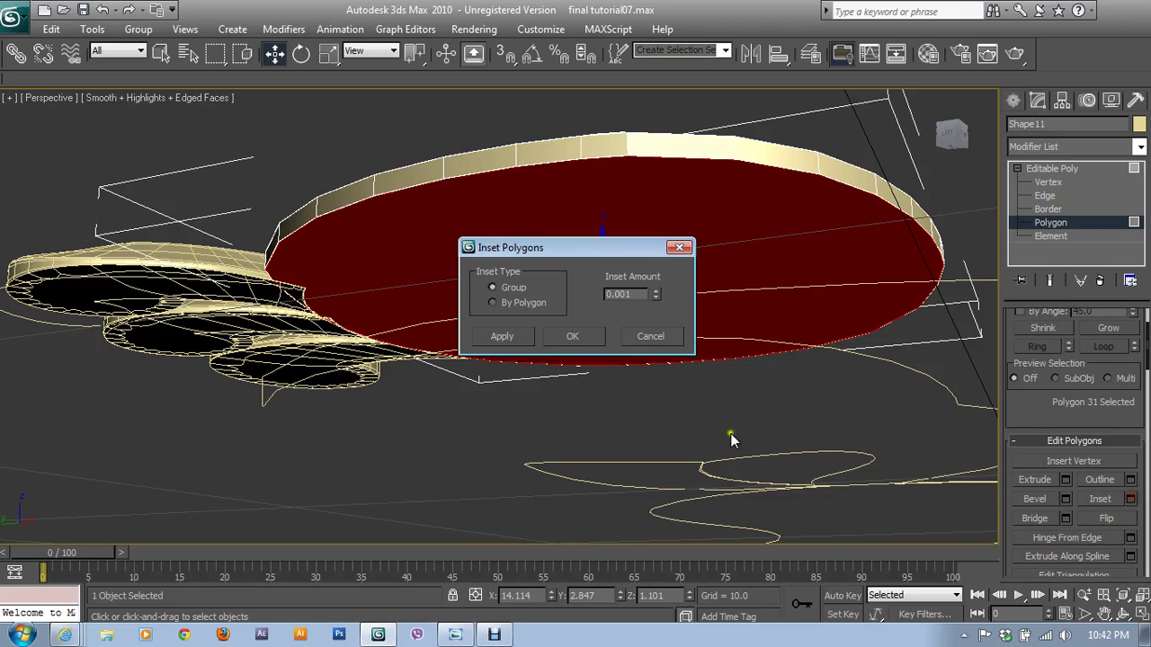
left_click(572, 336)
left_click(1050, 222)
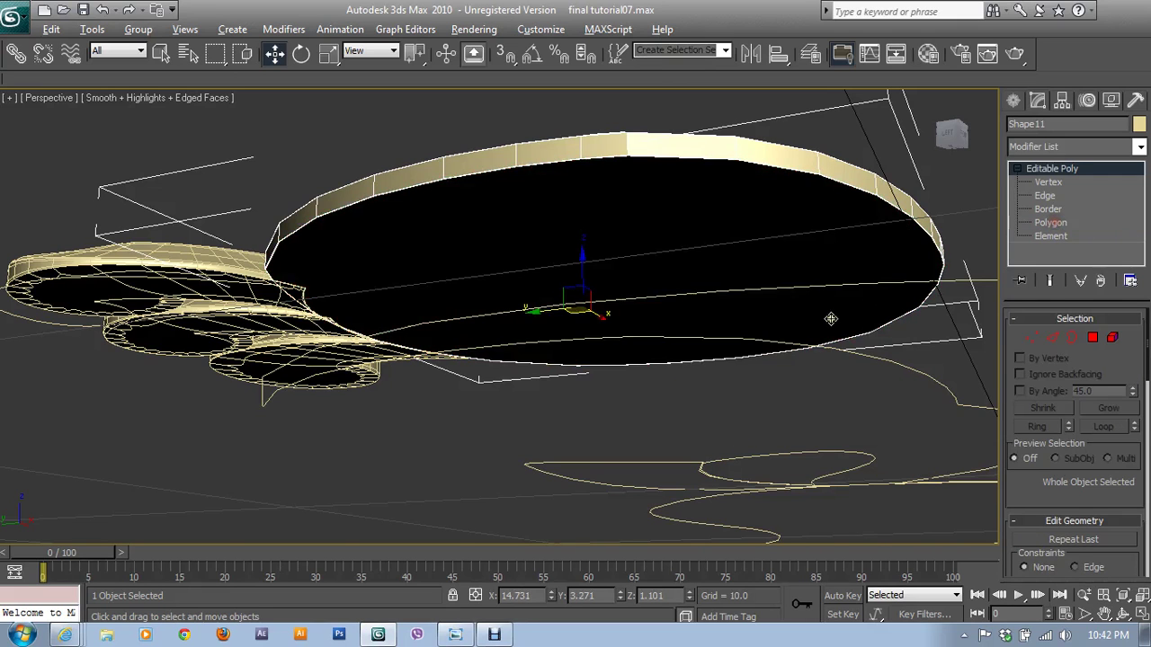
middle_click_drag(829, 319, 738, 449, "alt")
scroll(724, 372, "down", 5)
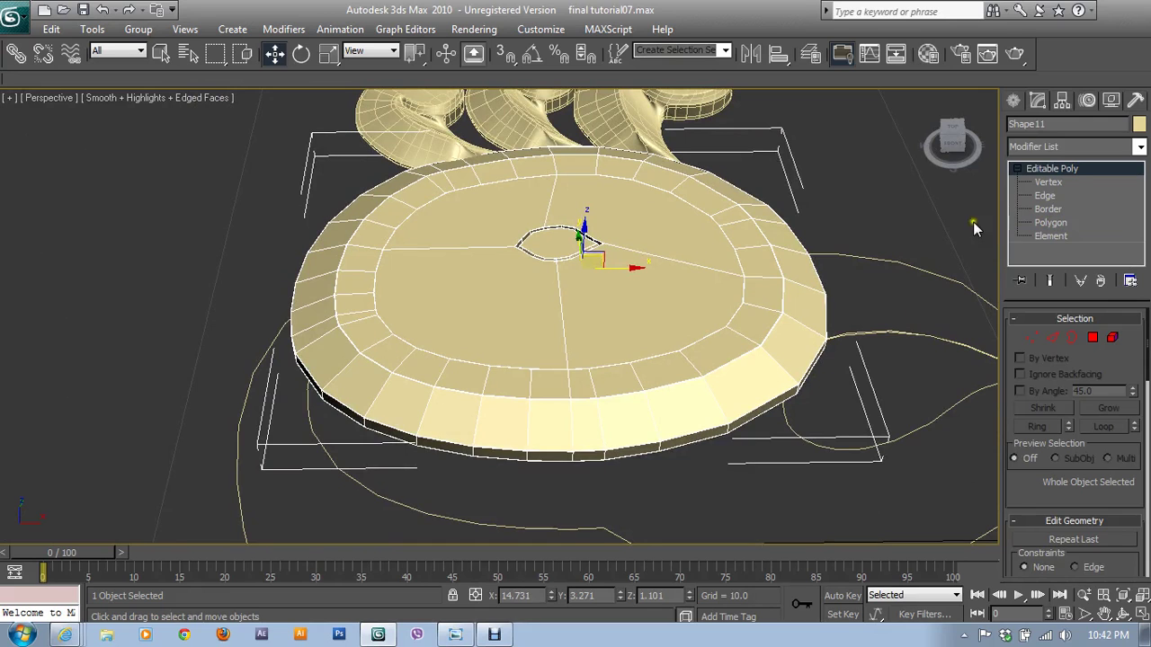
Apply TurboSmooth to the disc with Iterations 2, Isoline Display and Explicit Normals checked
left_click(1050, 148)
key("t")
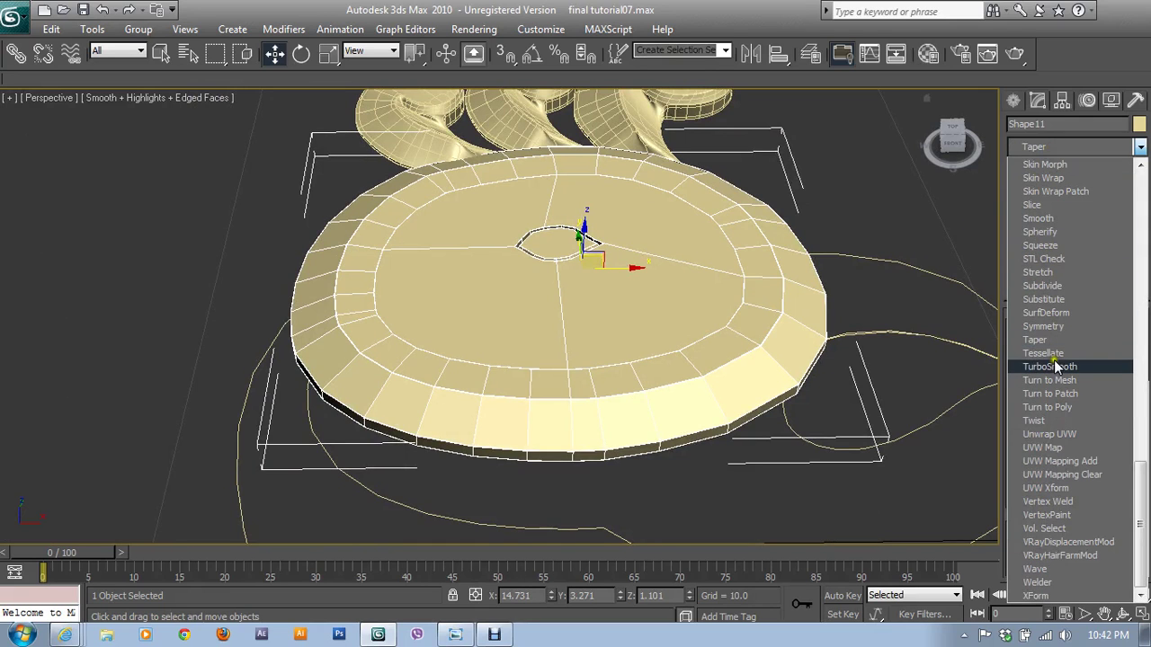
left_click(1054, 367)
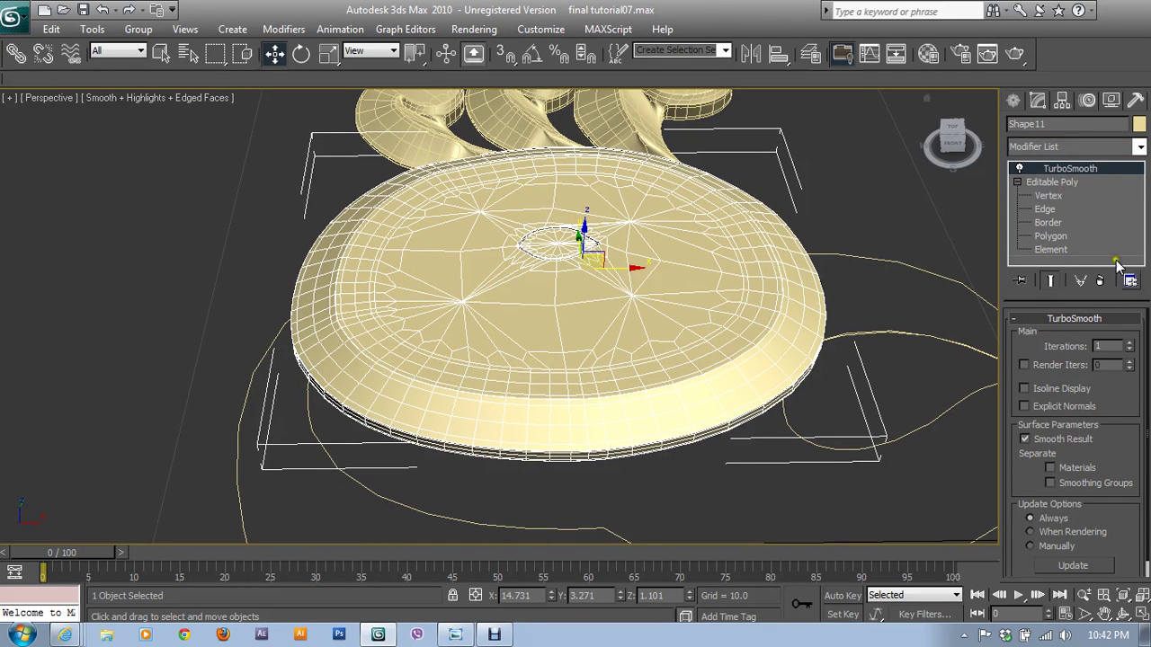
left_click(1129, 343)
left_click(1040, 389)
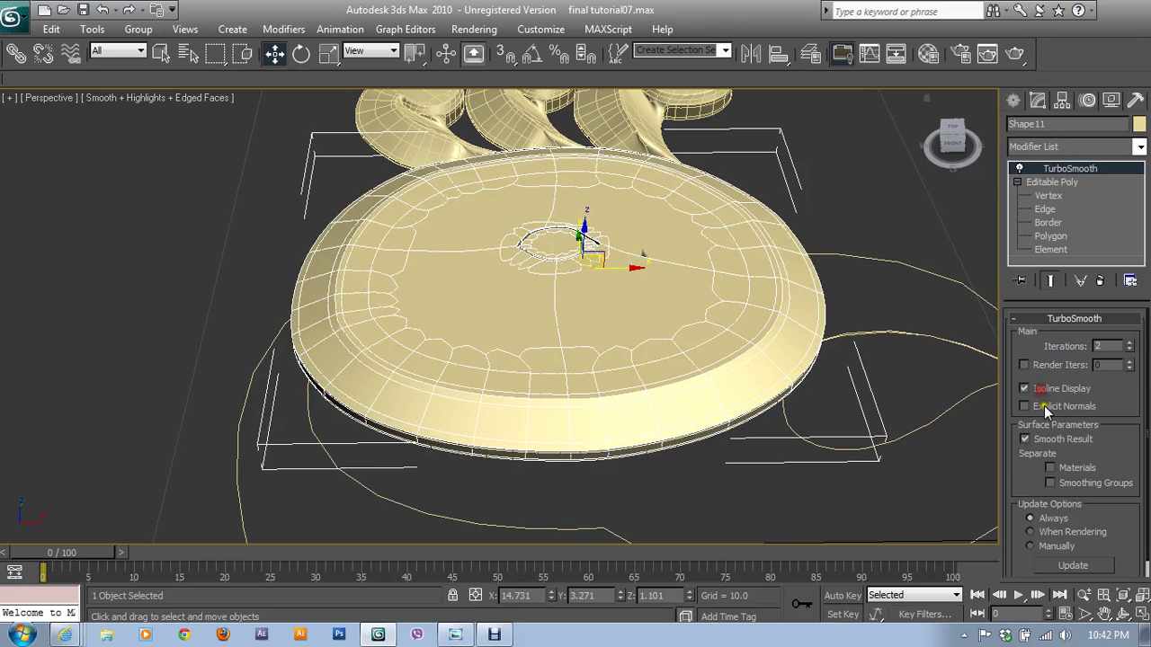
left_click(1041, 406)
scroll(657, 393, "down", 2)
scroll(650, 404, "down", 3)
Unhide the rest of the carved panel and render a tilted perspective view
right_click(677, 303)
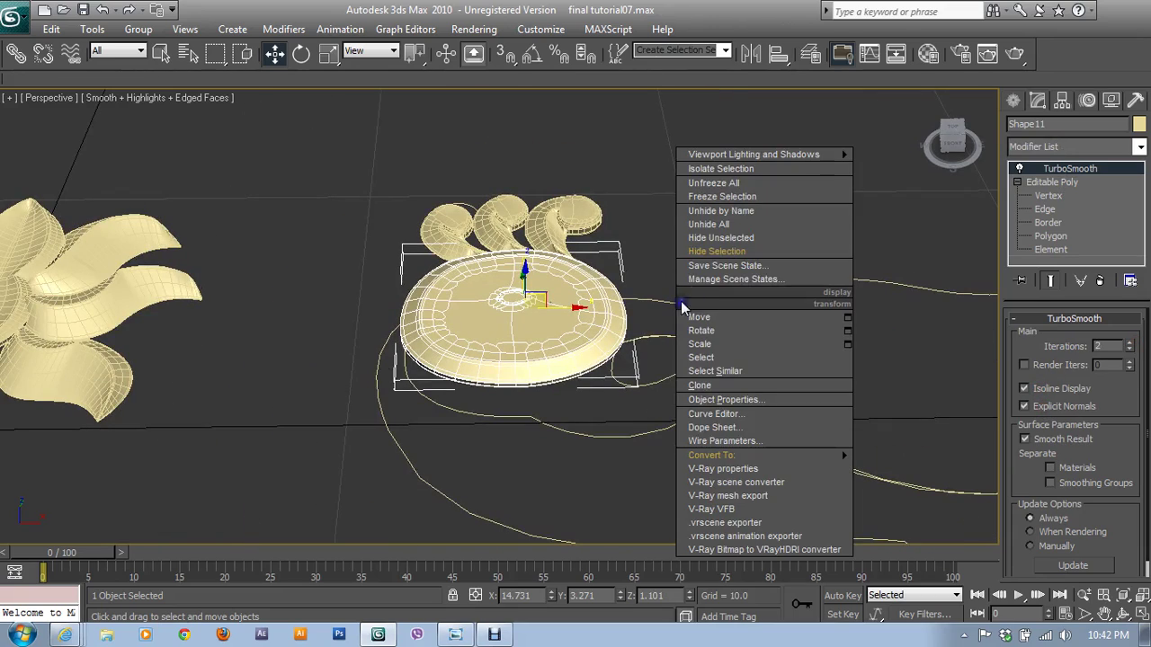
left_click(709, 227)
mouse_move(711, 329)
middle_mouse_down("alt")
mouse_move(745, 257)
mouse_move(686, 329)
mouse_move(720, 355)
middle_mouse_up("alt")
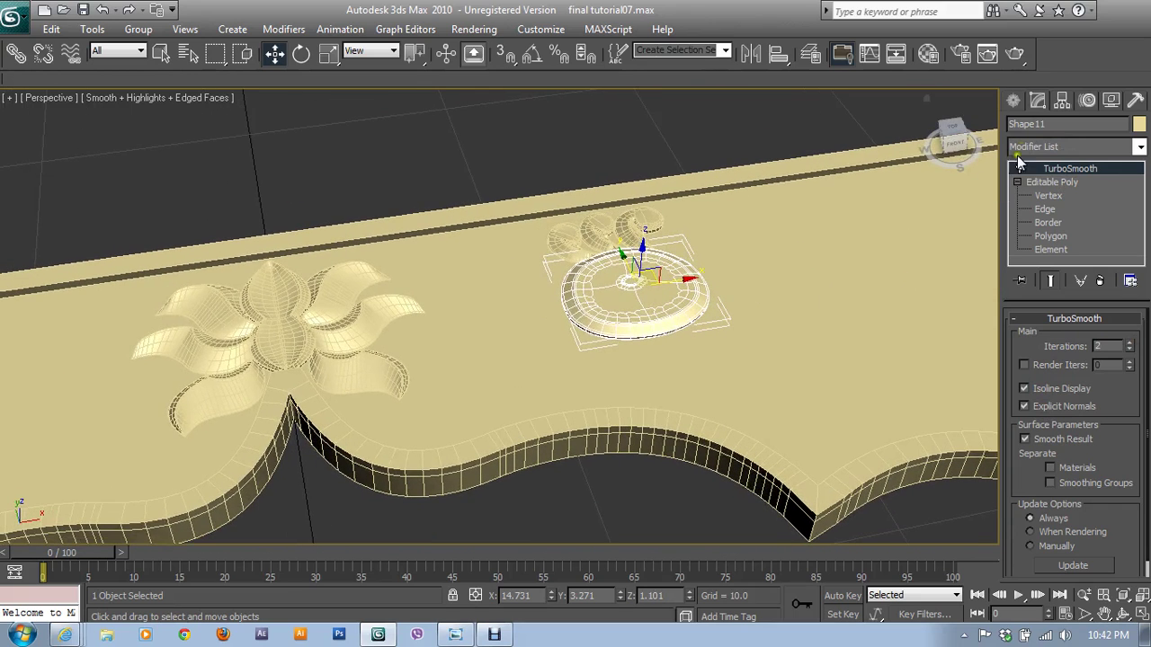
left_click(1015, 53)
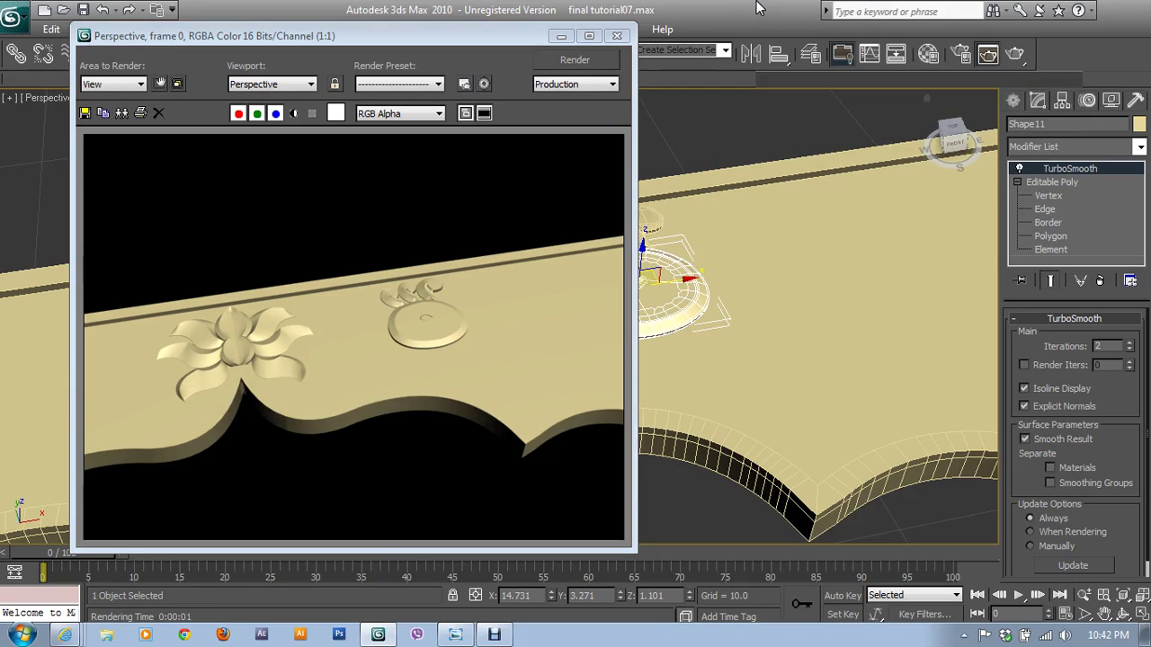
left_click(620, 38)
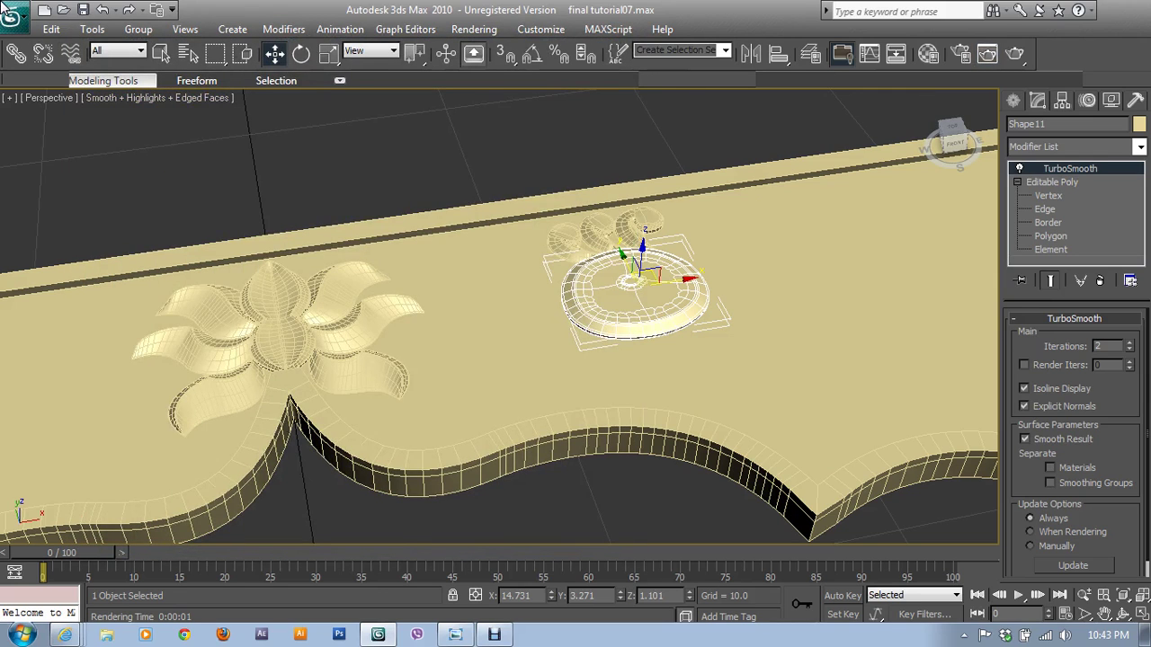
Save the scene as final tutorial08.max
left_click(14, 18)
left_click(34, 209)
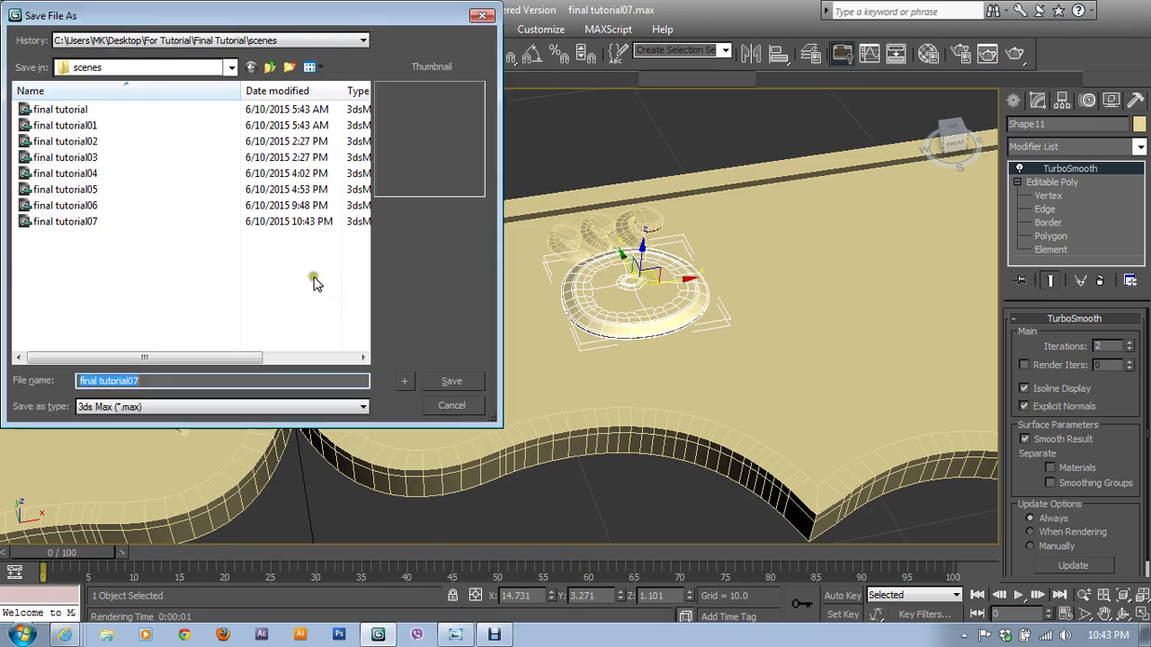
left_click(404, 381)
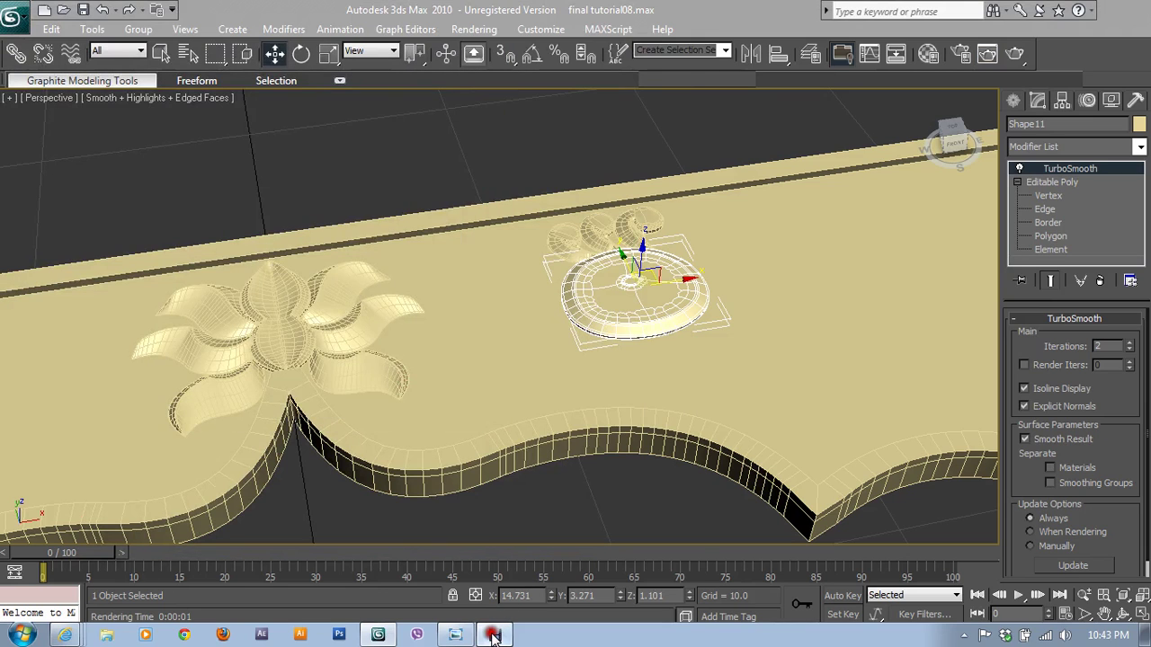